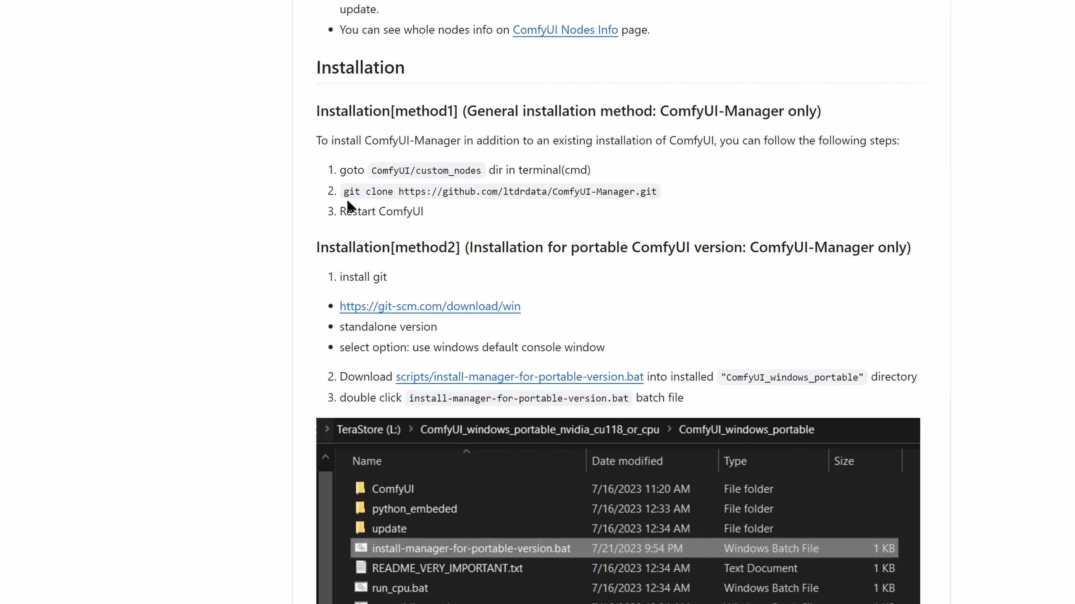
- Open a command prompt and check the installed Git version with git --version
{"action": "left_click_drag", "start_coordinate": [345, 196], "coordinate": [677, 197]}
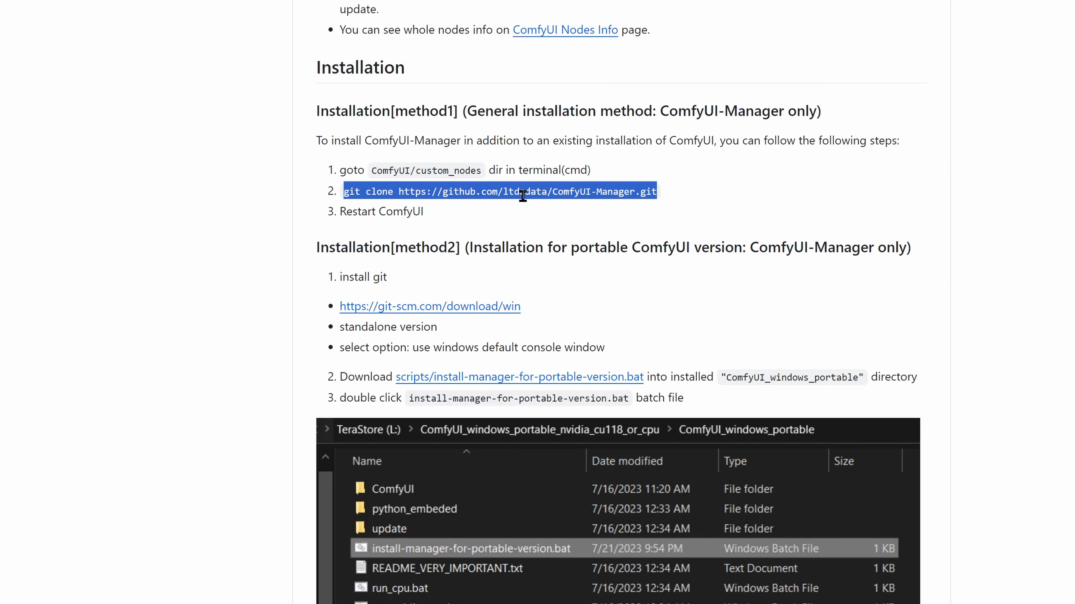
{"action": "left_click", "coordinate": [345, 195]}
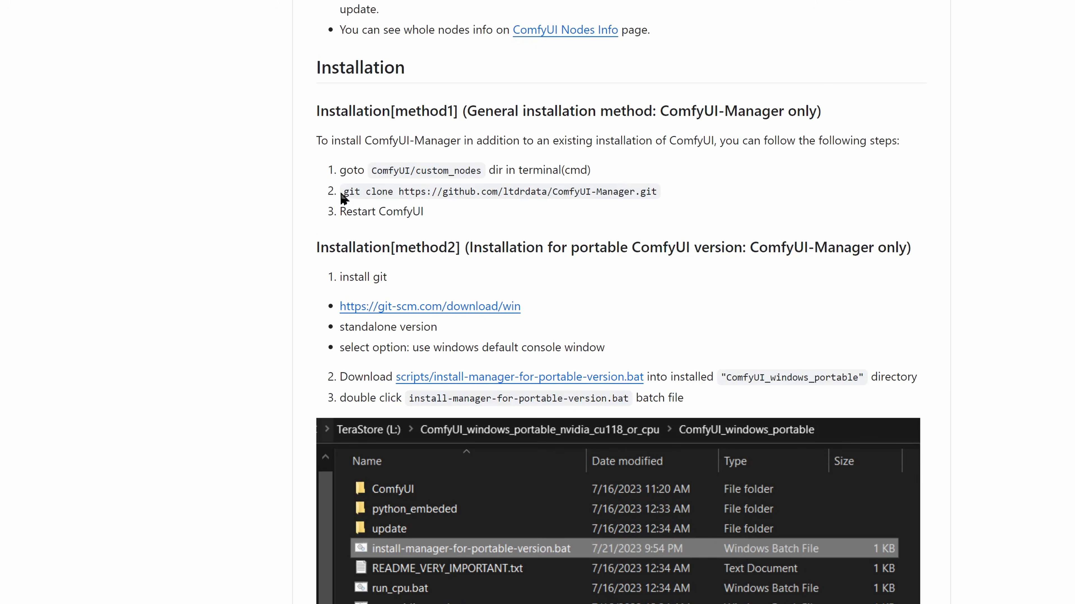
{"action": "double_click", "coordinate": [352, 193]}
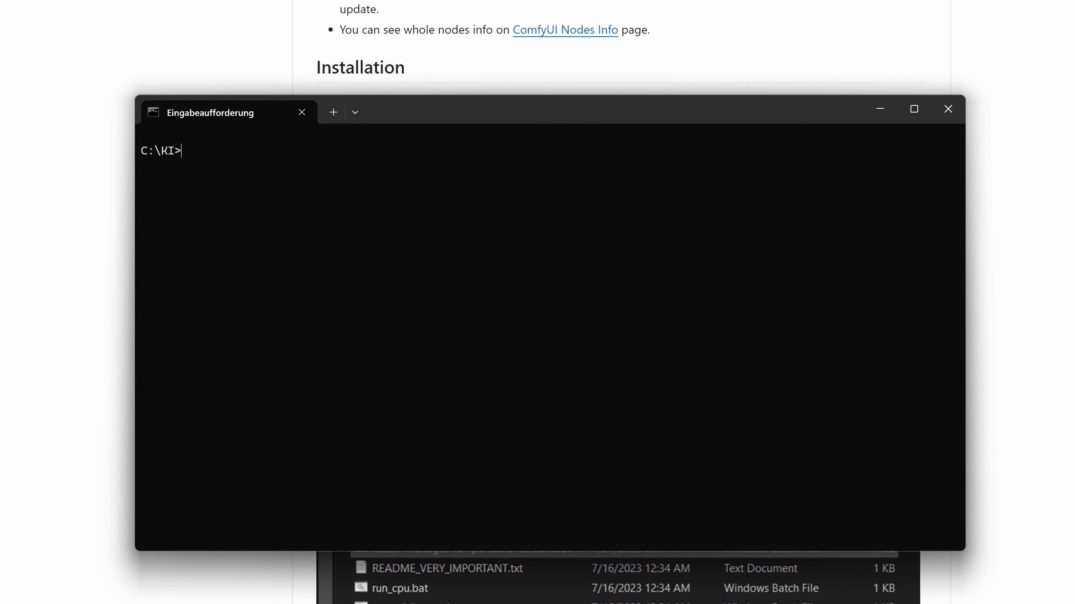
{"action": "type", "text": "git --version"}
{"action": "key", "text": "Return"}
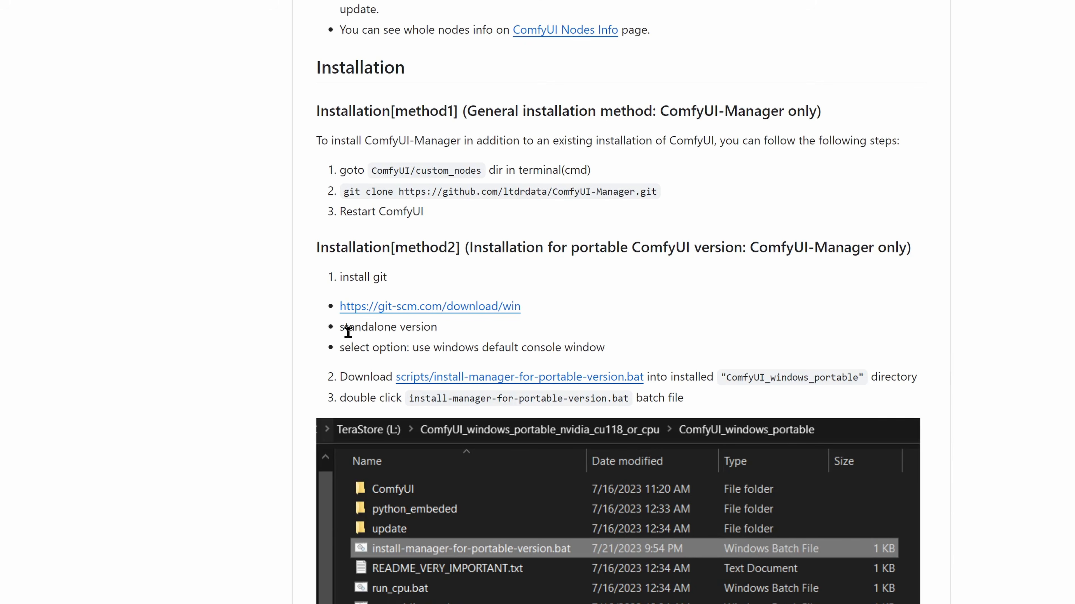
- Review the README's portable installation steps and the Git for Windows download options
{"action": "left_click_drag", "start_coordinate": [341, 328], "coordinate": [415, 337]}
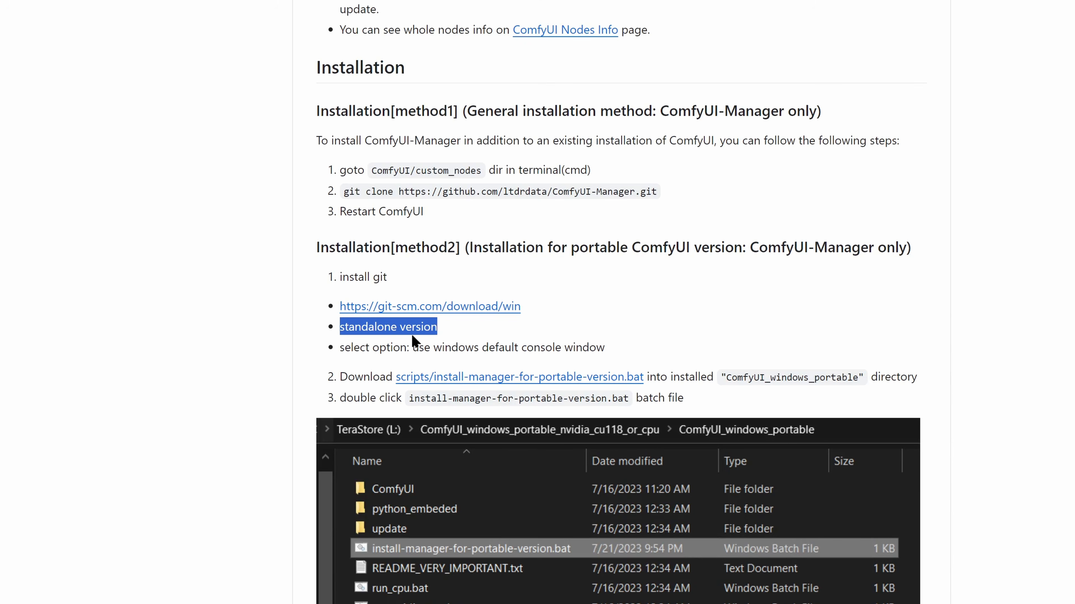
{"action": "left_click_drag", "start_coordinate": [341, 347], "coordinate": [623, 360]}
{"action": "left_click", "coordinate": [230, 215]}
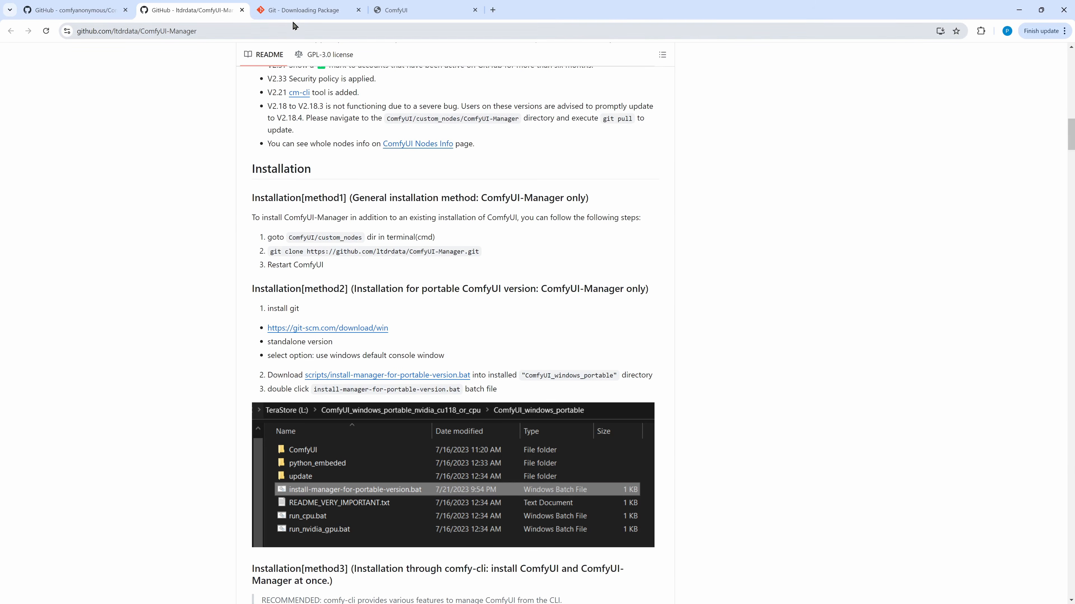
{"action": "left_click", "coordinate": [296, 13]}
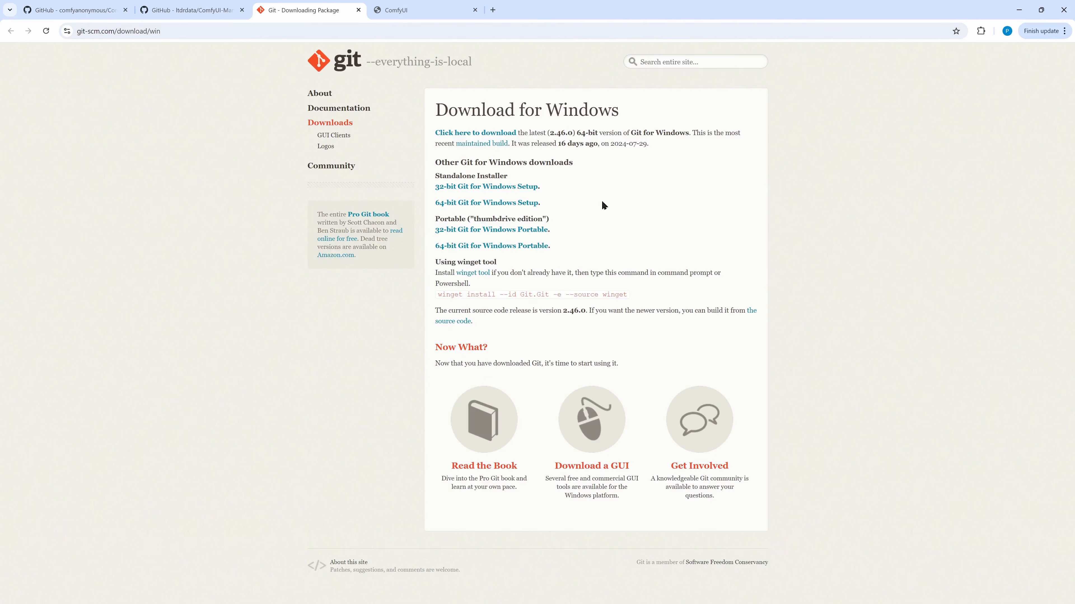
{"action": "left_click_drag", "start_coordinate": [545, 203], "coordinate": [433, 208]}
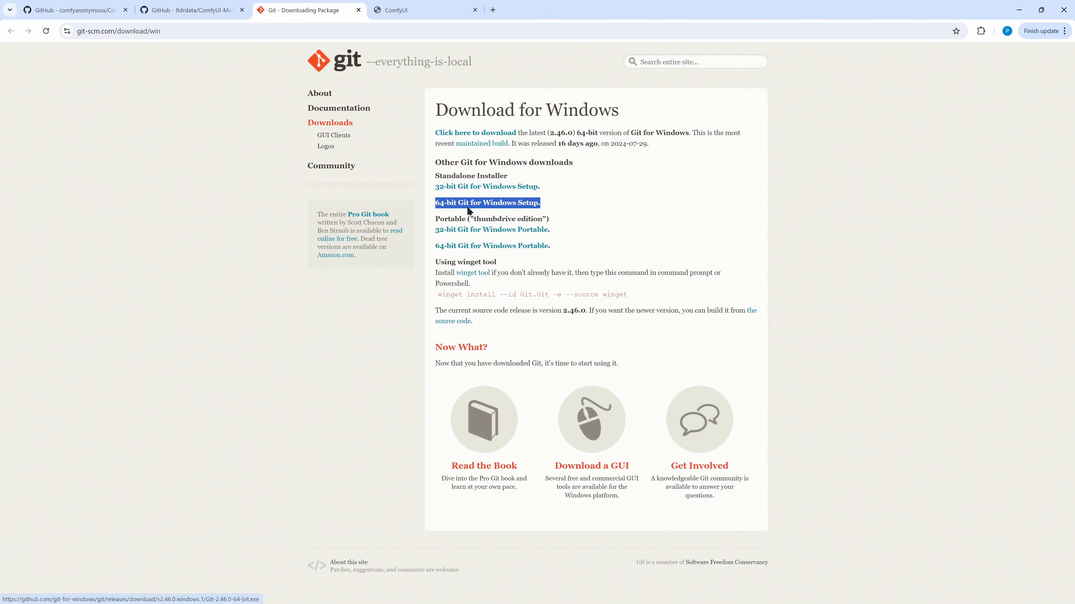
{"action": "left_click", "coordinate": [372, 301]}
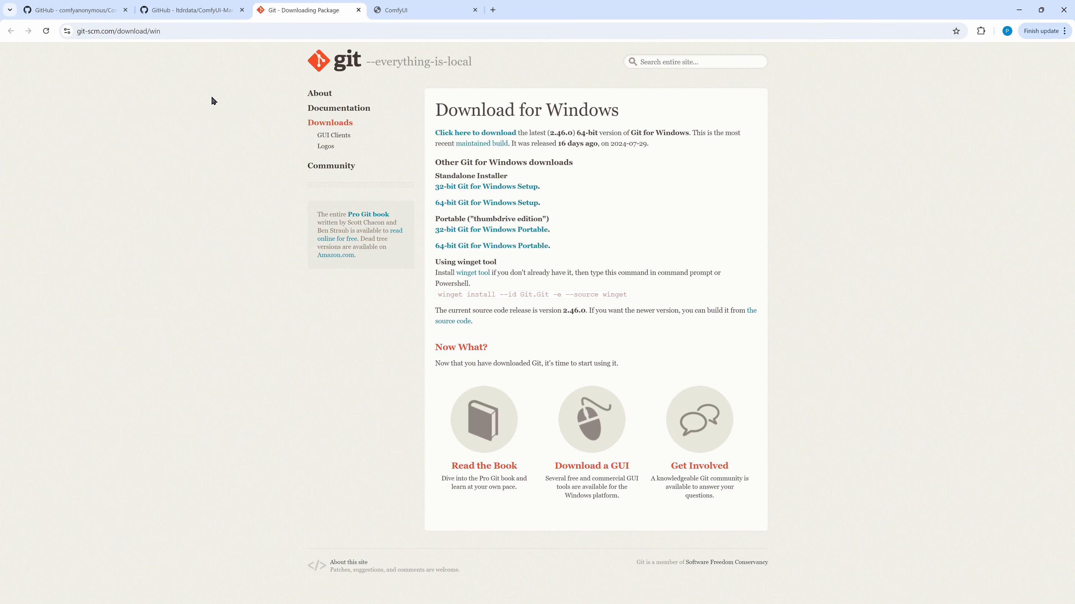
{"action": "left_click", "coordinate": [191, 10]}
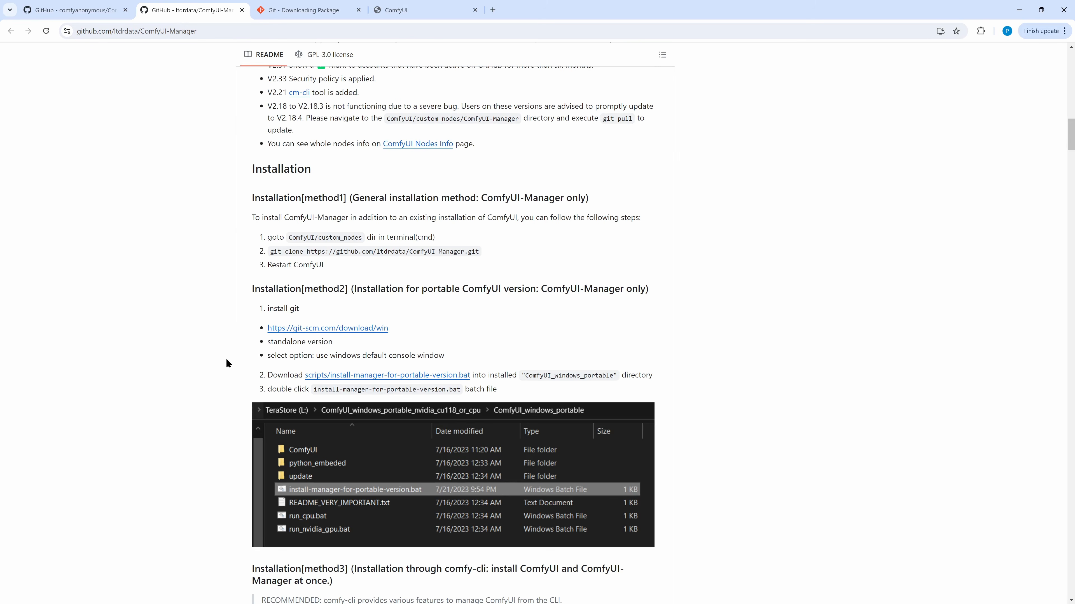
{"action": "left_click_drag", "start_coordinate": [265, 356], "coordinate": [445, 355]}
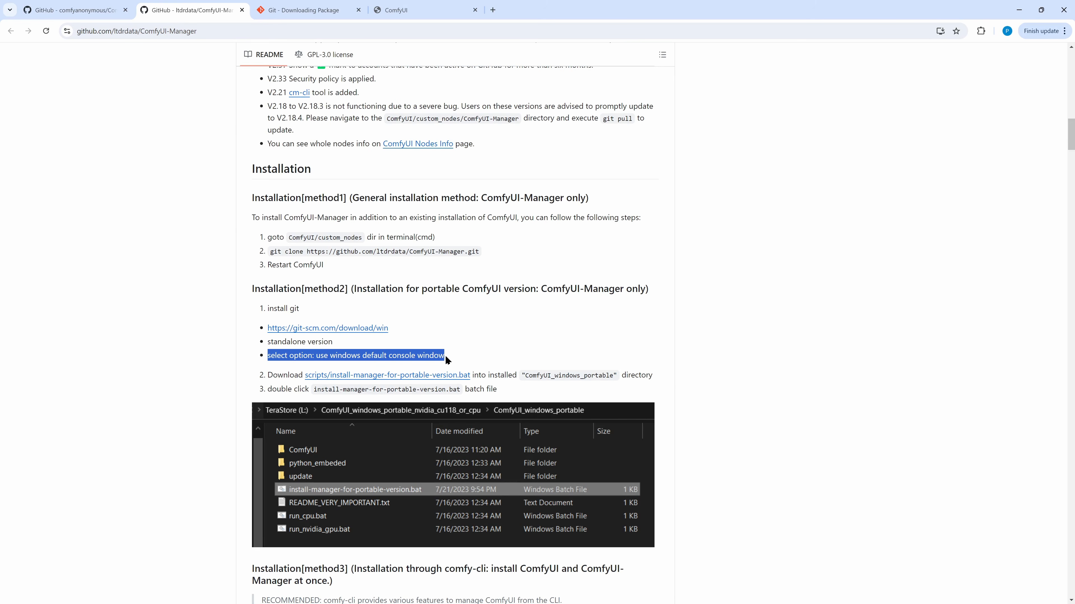
{"action": "left_click", "coordinate": [481, 345]}
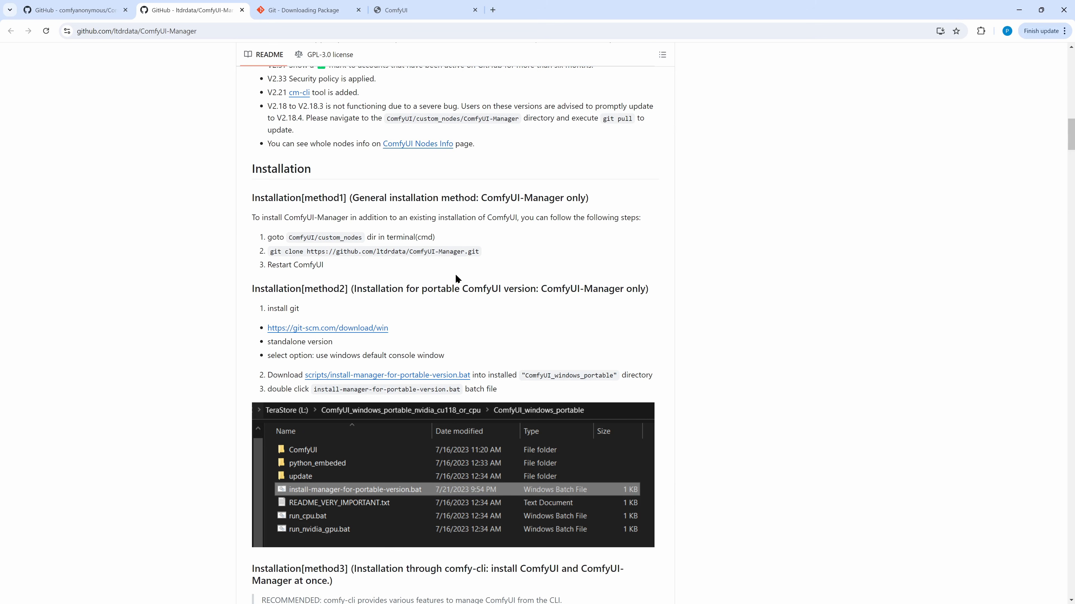
- Change directory to ComfyUI_windows_portable\ComfyUI\custom_nodes in the command prompt and list its contents
{"action": "key", "text": "alt+Tab"}
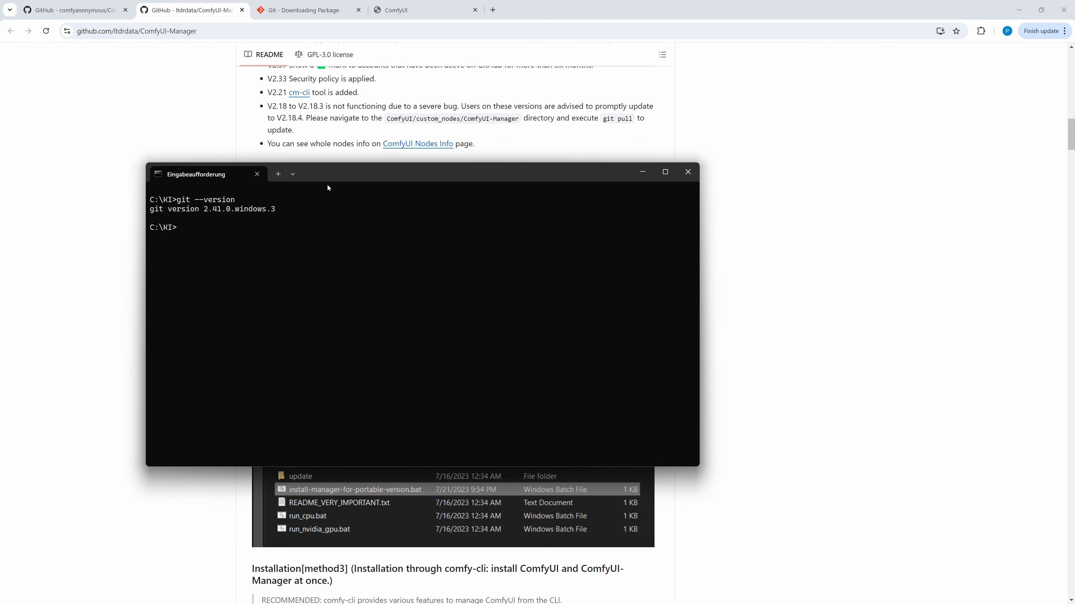
{"action": "left_click_drag", "start_coordinate": [327, 178], "coordinate": [660, 175]}
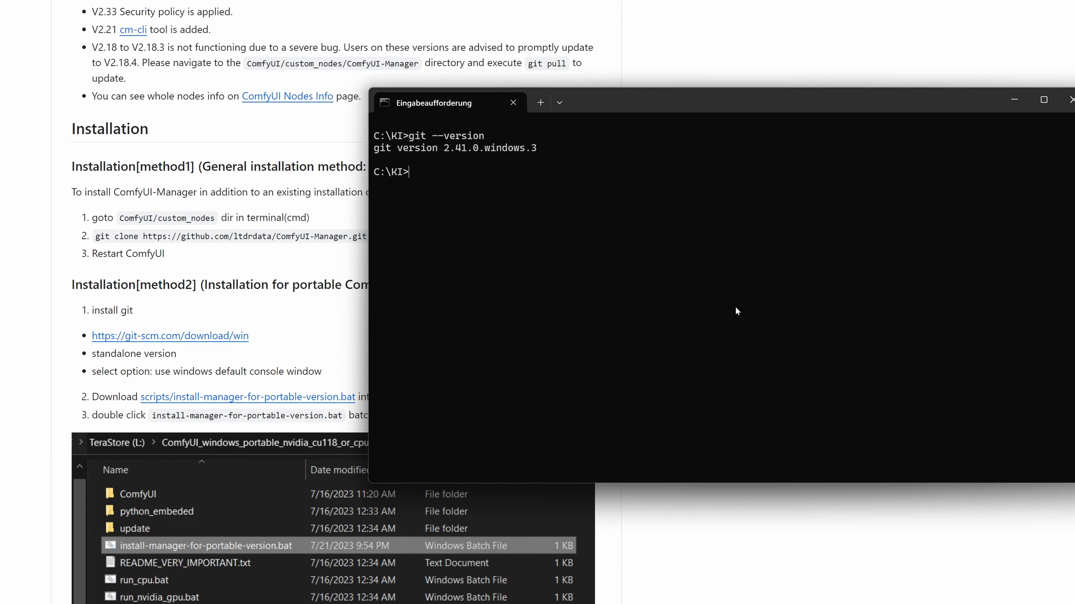
{"action": "type", "text": "cd ComfyUI_windows_portable\\comf"}
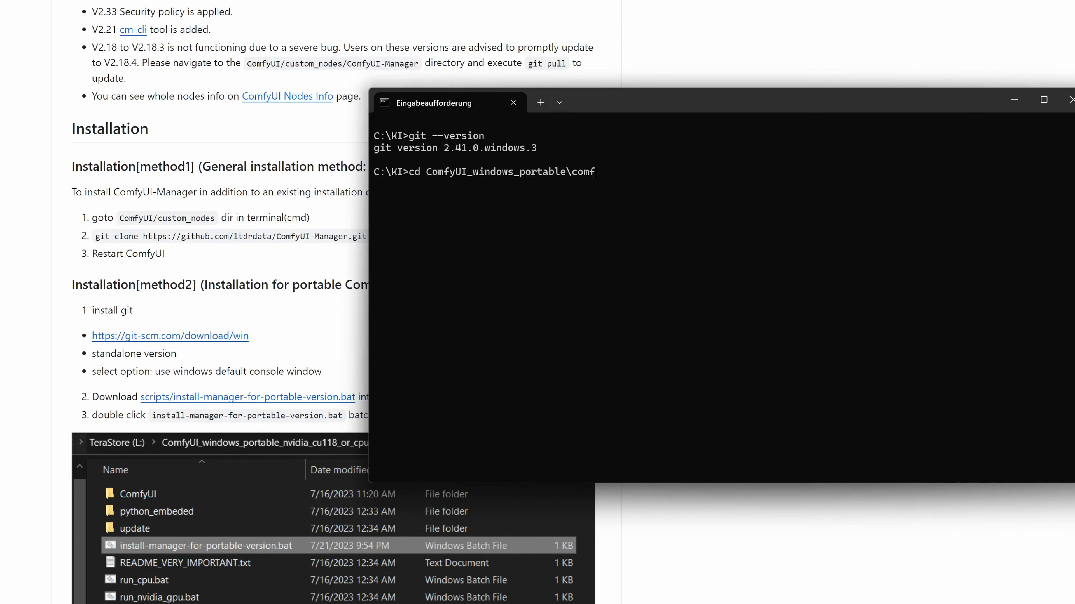
{"action": "key", "text": "Tab"}
{"action": "type", "text": "\\cus"}
{"action": "key", "text": "Tab"}
{"action": "key", "text": "Return"}
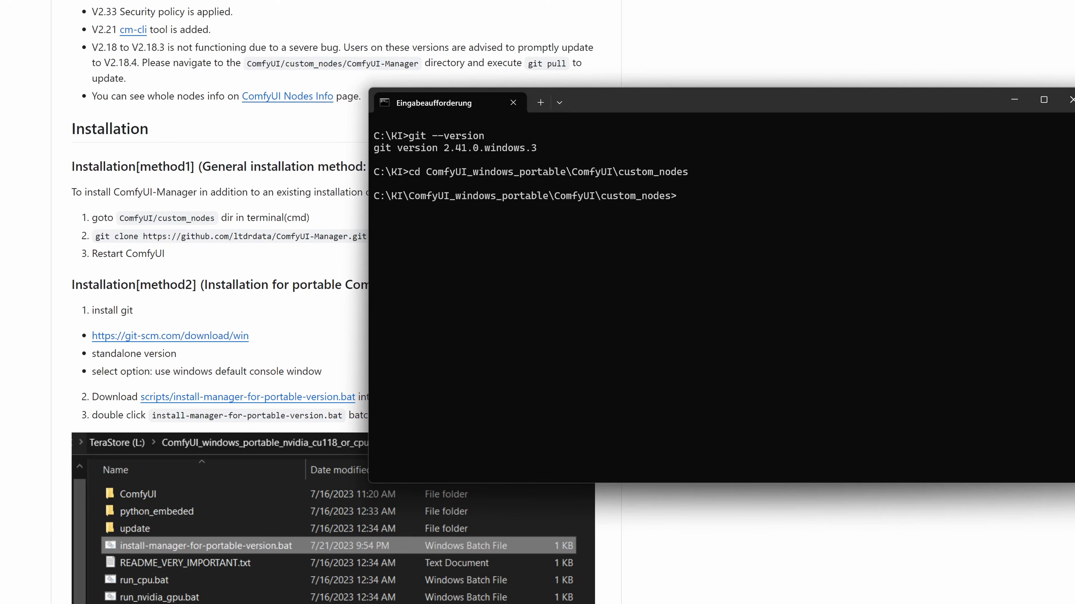
{"action": "type", "text": "dir"}
{"action": "key", "text": "Return"}
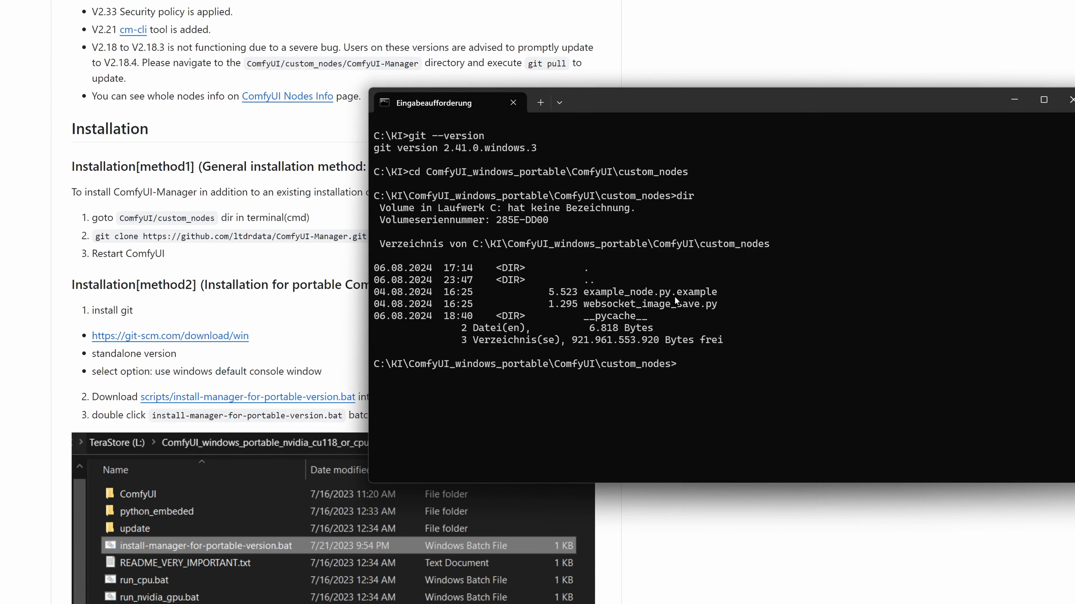
{"action": "left_click", "coordinate": [152, 234]}
{"action": "left_click_drag", "start_coordinate": [94, 236], "coordinate": [374, 233]}
{"action": "right_click", "coordinate": [329, 235]}
{"action": "left_click", "coordinate": [352, 252]}
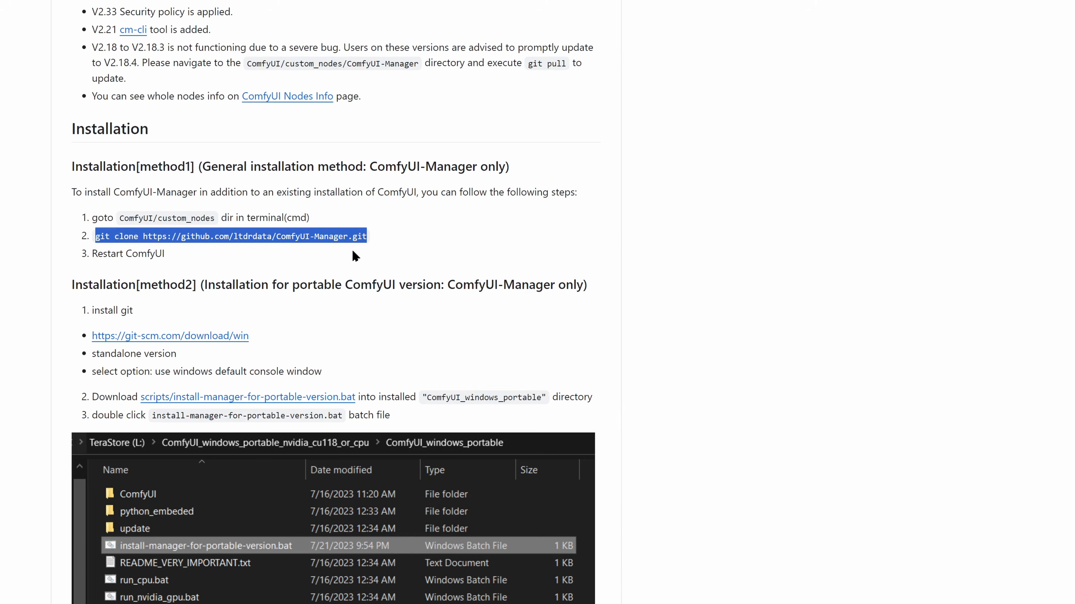
{"action": "key", "text": "alt+Tab"}
{"action": "key", "text": "ctrl+v"}
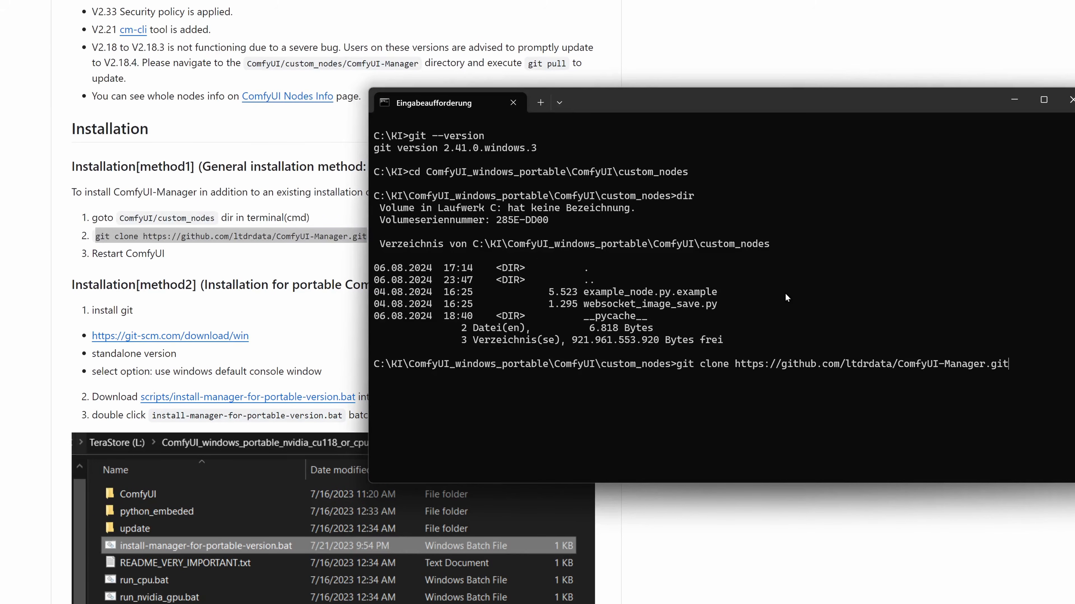
{"action": "key", "text": "Return"}
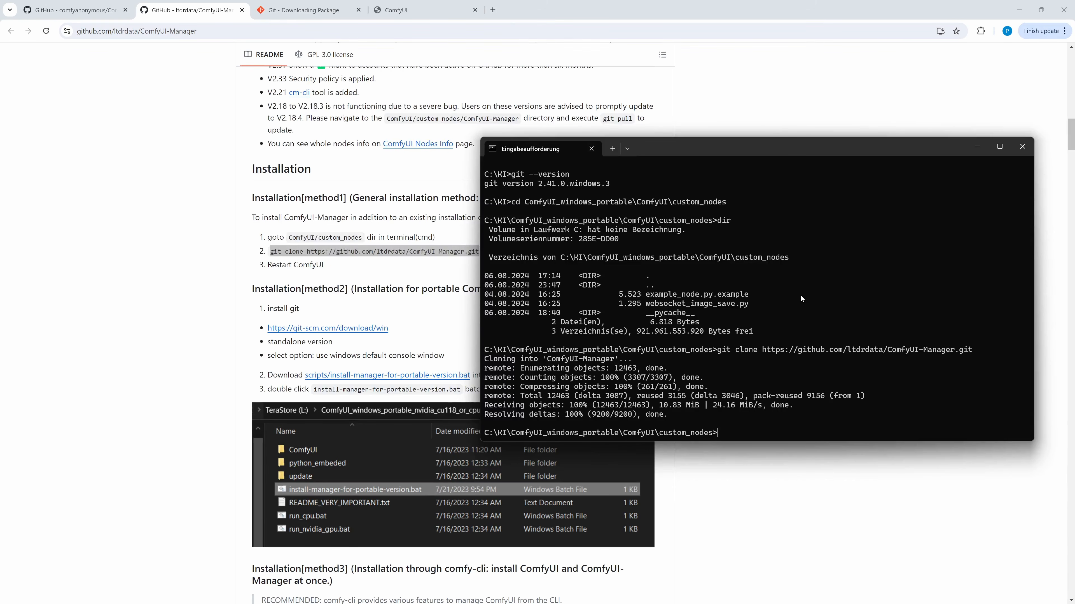
- Launch ComfyUI from the portable folder's run script
{"action": "type", "text": "..\\..\\run"}
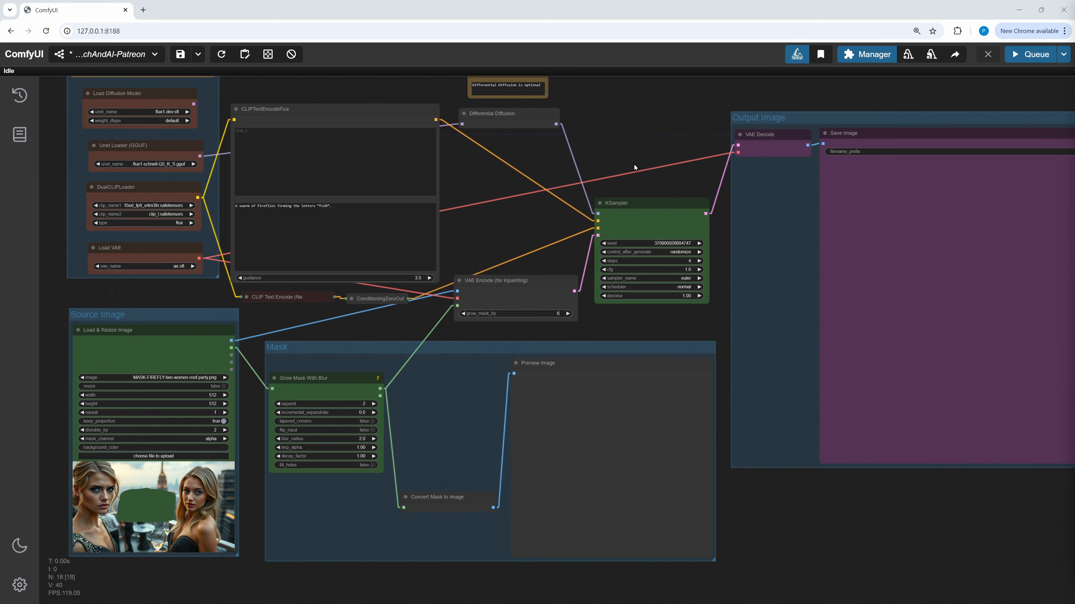
- Open the ComfyUI Manager menu and scroll through its release notes
{"action": "left_click", "coordinate": [865, 54]}
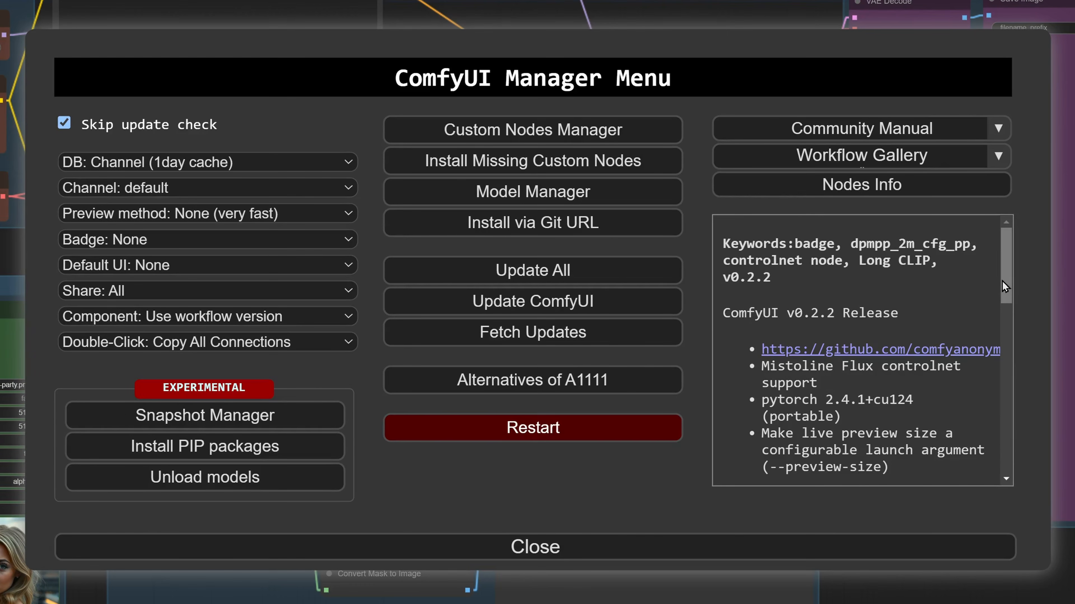
{"action": "left_click_drag", "start_coordinate": [832, 311], "coordinate": [830, 382]}
{"action": "left_click_drag", "start_coordinate": [1000, 393], "coordinate": [987, 460]}
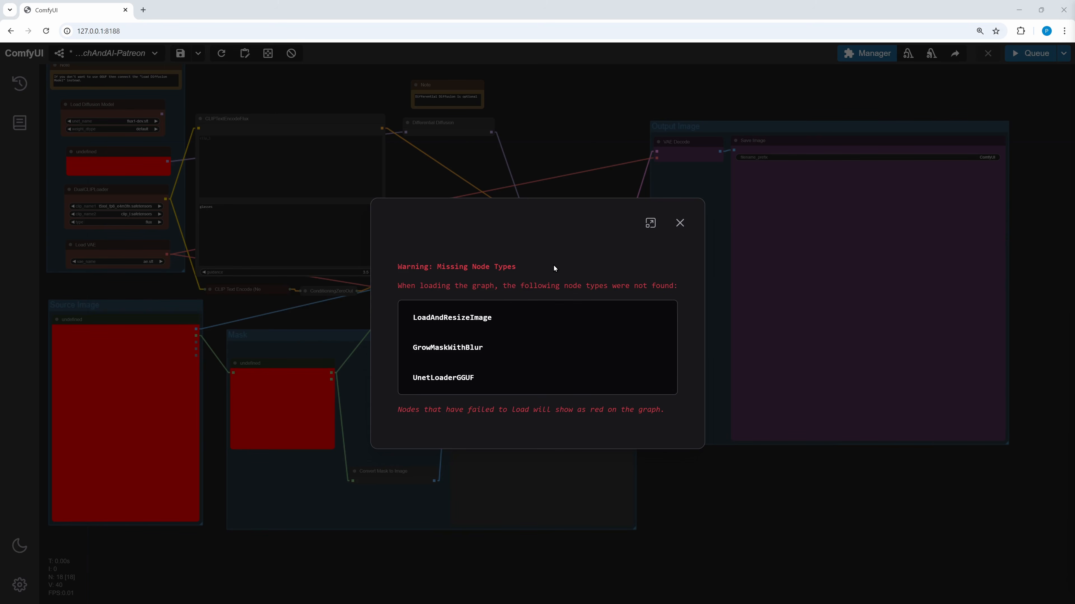
- Dismiss the missing node types warning and inspect the new menu setting in Settings
{"action": "left_click", "coordinate": [680, 222]}
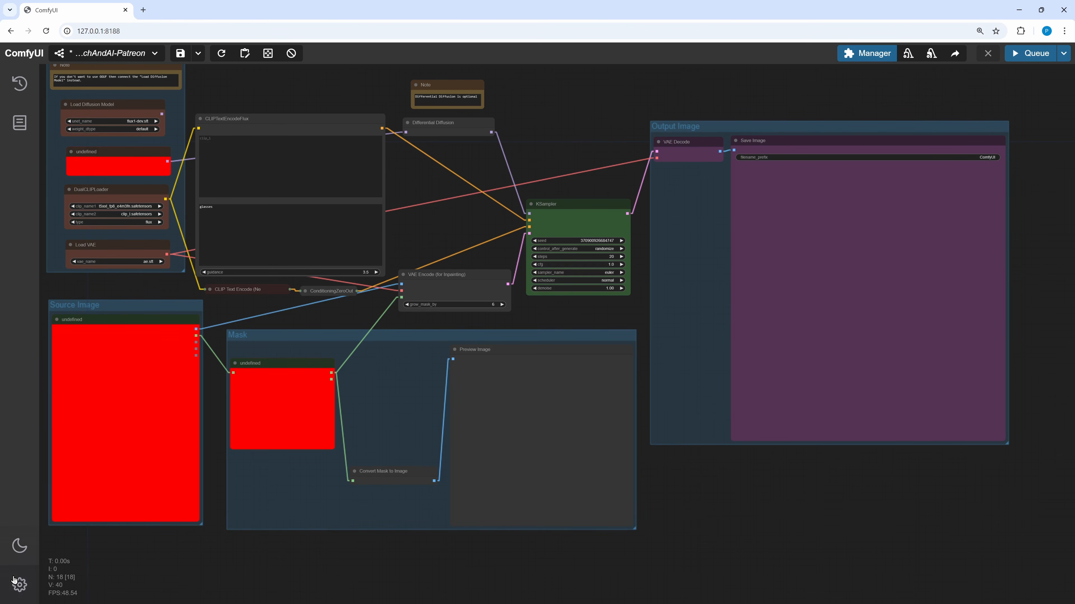
{"action": "left_click", "coordinate": [19, 583]}
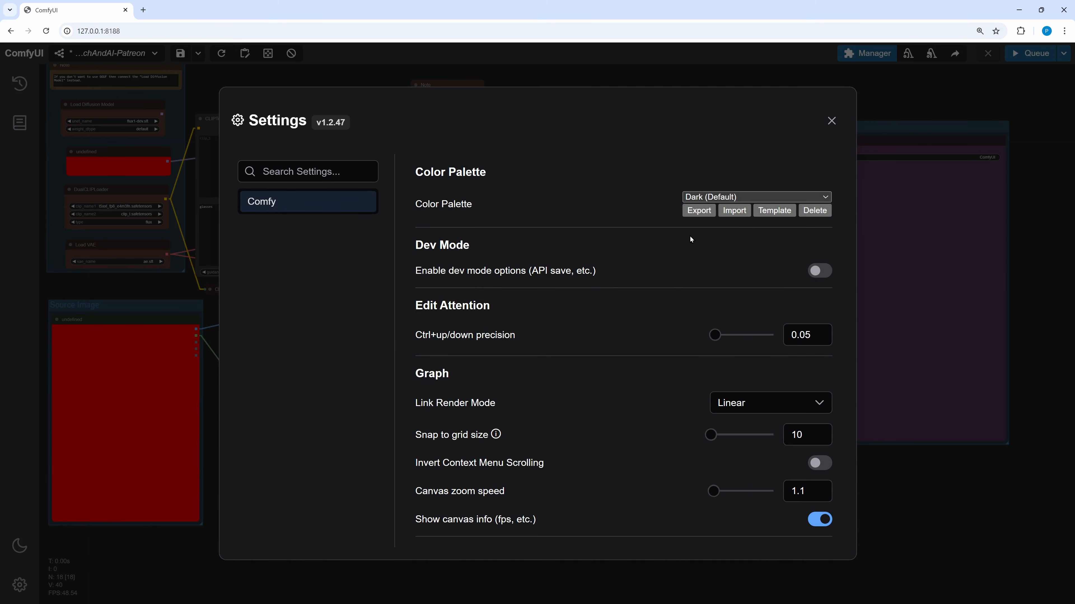
{"action": "scroll", "coordinate": [593, 392], "scroll_direction": "down", "scroll_amount": 12}
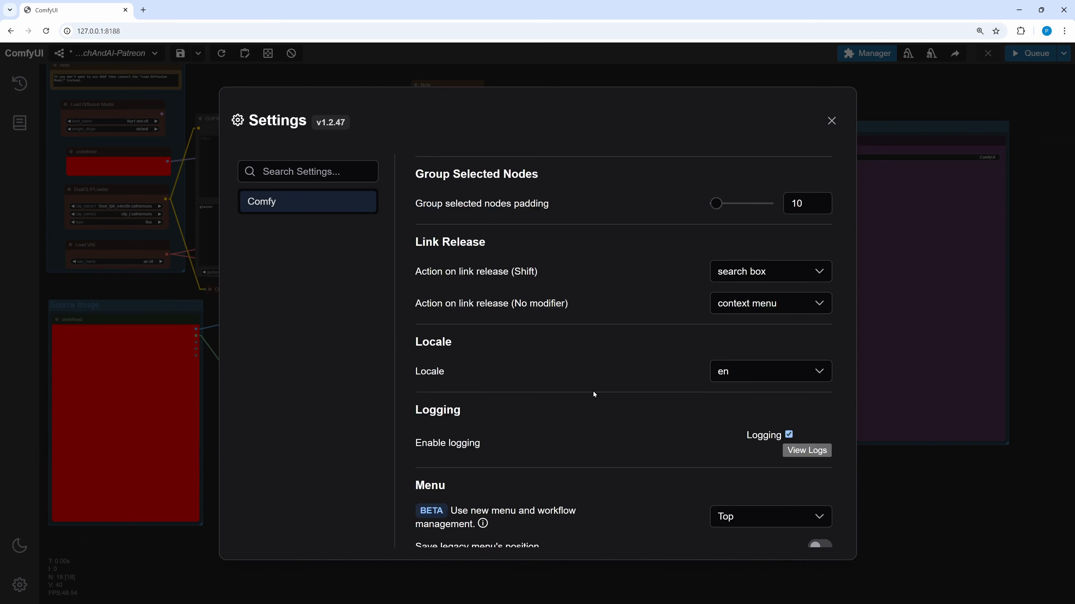
{"action": "scroll", "coordinate": [593, 393], "scroll_direction": "down", "scroll_amount": 3}
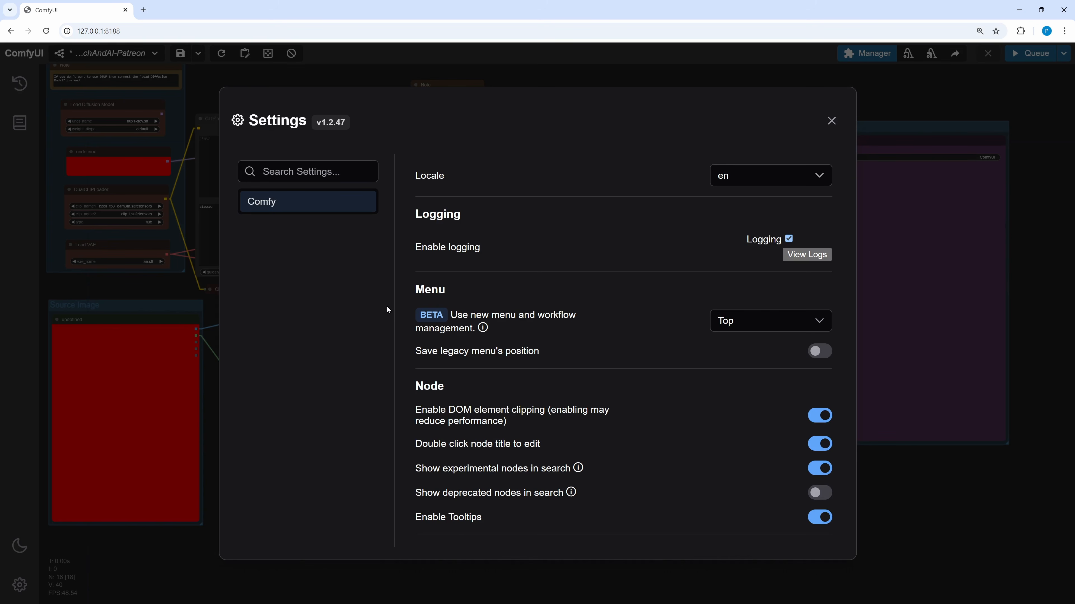
{"action": "left_click", "coordinate": [824, 320]}
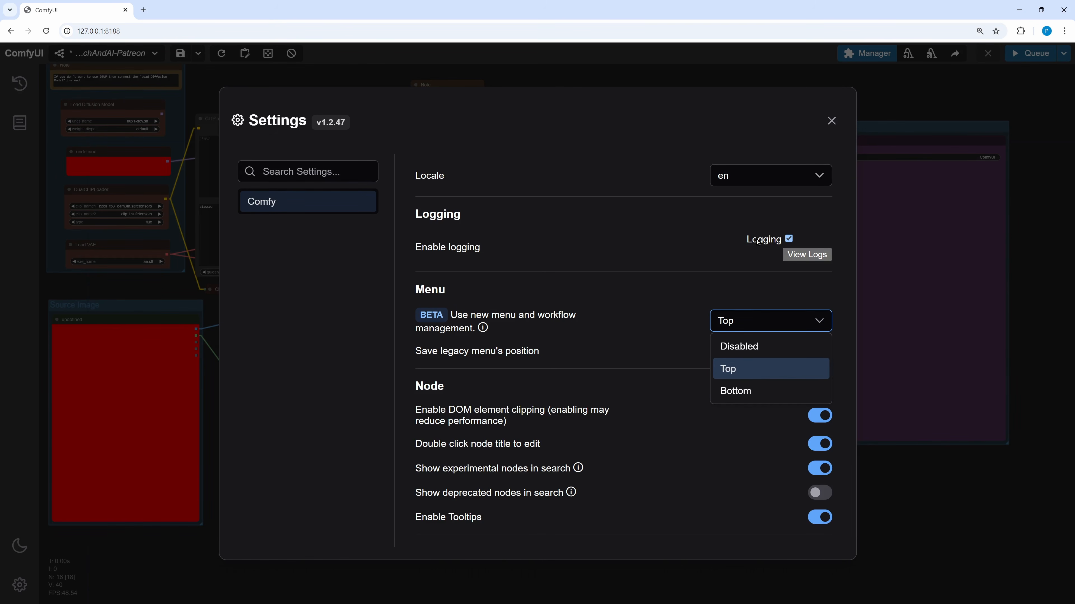
{"action": "left_click", "coordinate": [832, 121]}
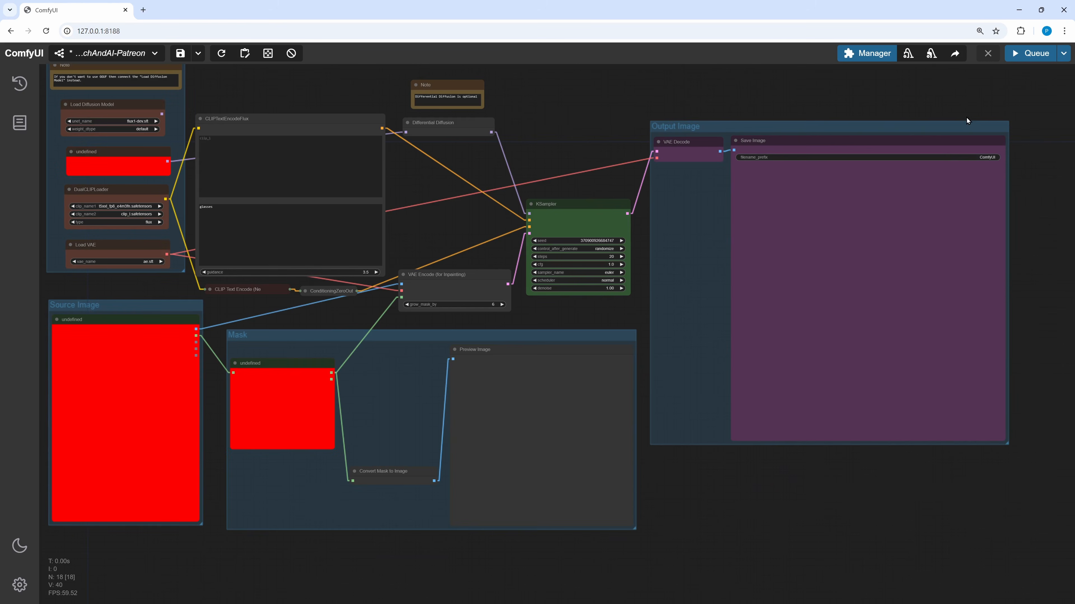
- Install the missing custom nodes ComfyUI-GGUF and KJNodes for ComfyUI through the Manager
{"action": "left_click", "coordinate": [875, 54]}
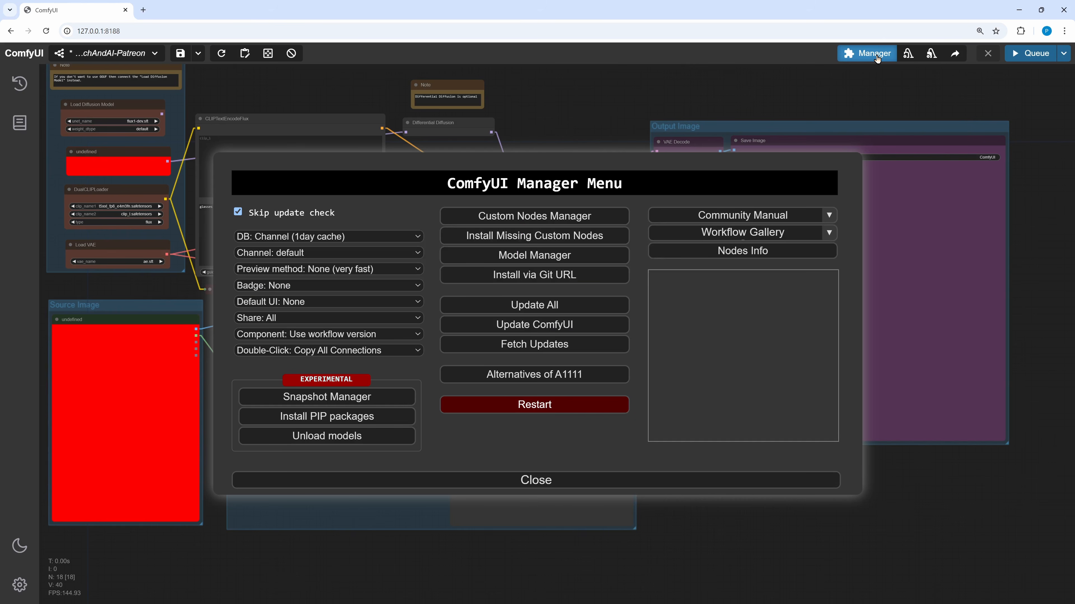
{"action": "left_click", "coordinate": [462, 237]}
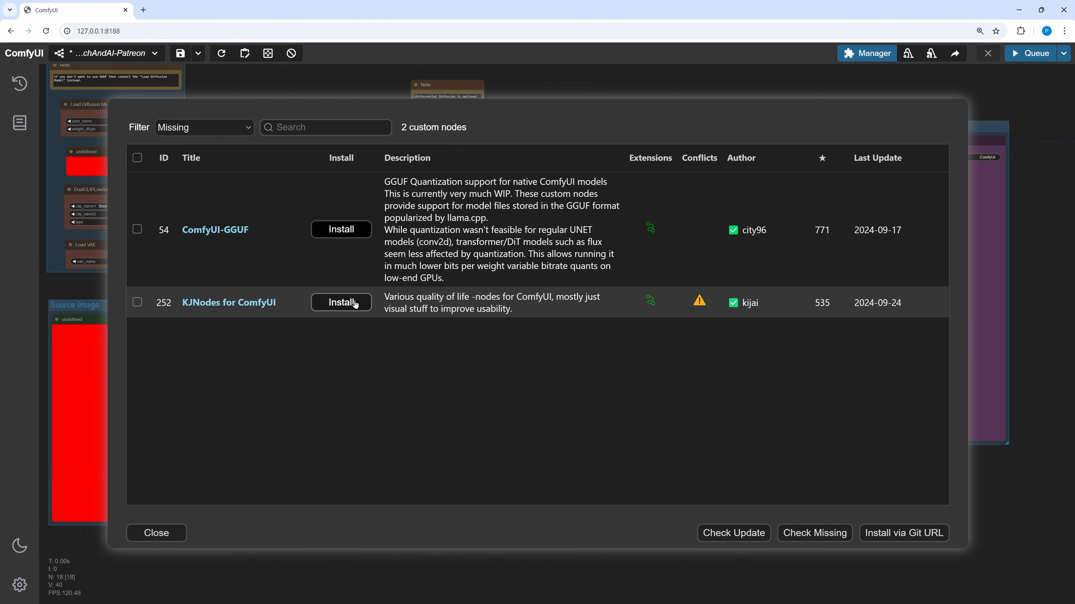
{"action": "left_click", "coordinate": [139, 303]}
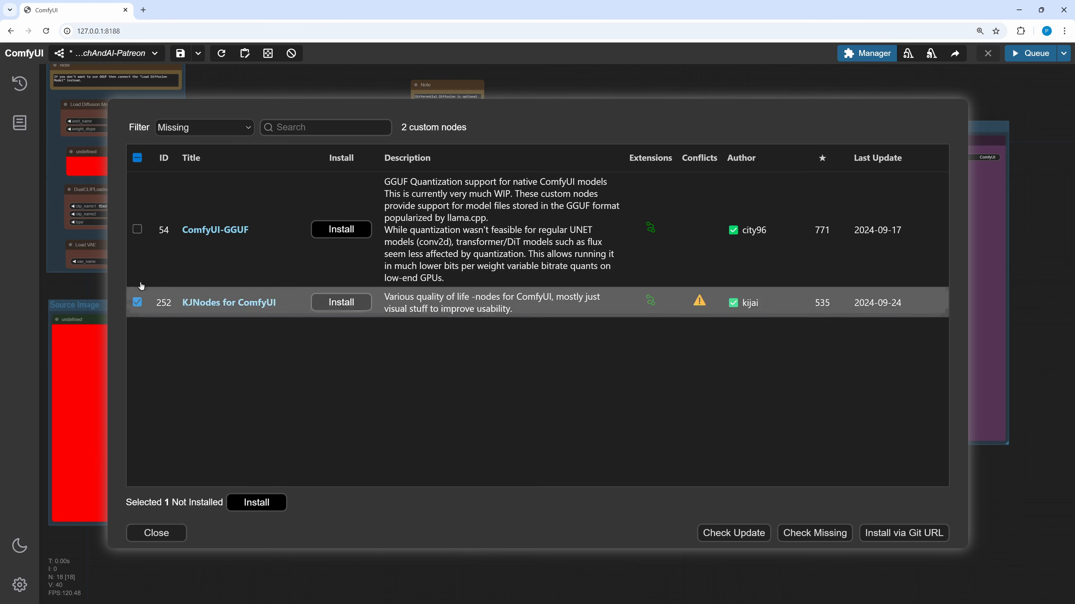
{"action": "left_click", "coordinate": [137, 229]}
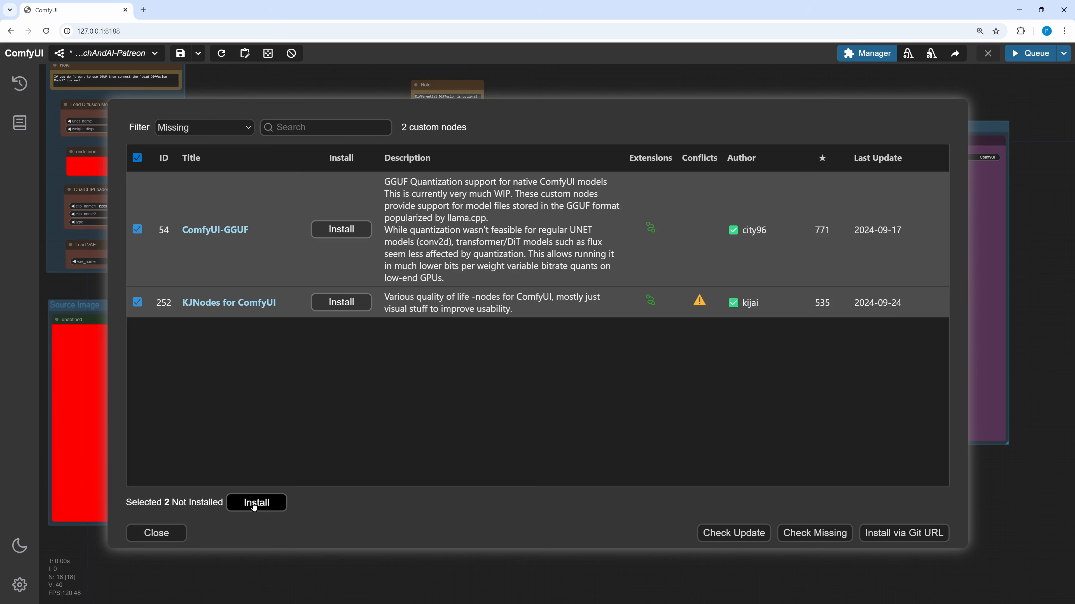
{"action": "left_click", "coordinate": [240, 508]}
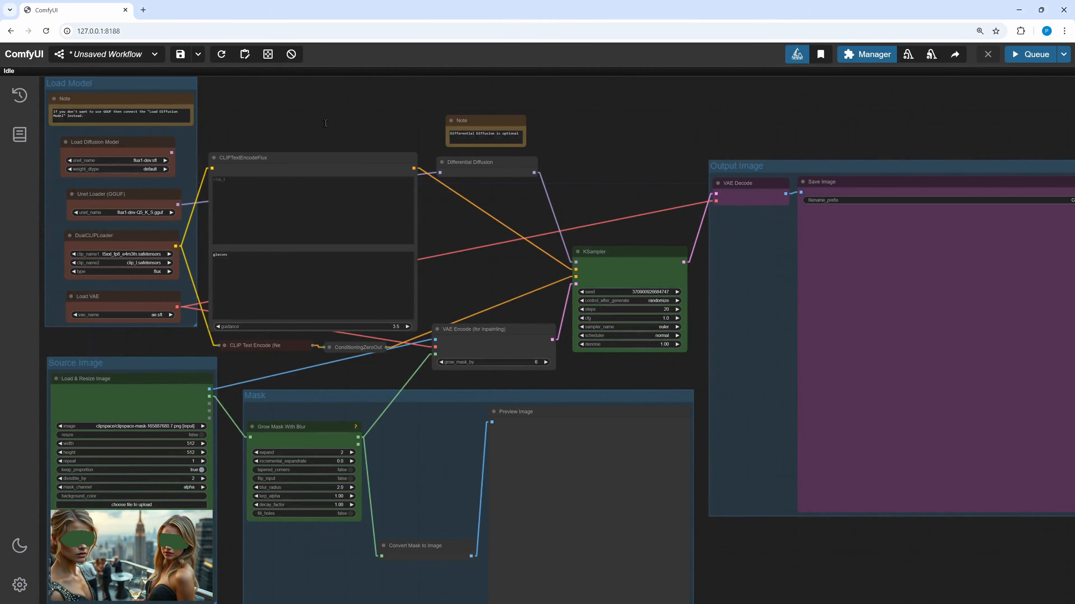
{"action": "scroll", "coordinate": [491, 286], "scroll_direction": "down", "scroll_amount": 1}
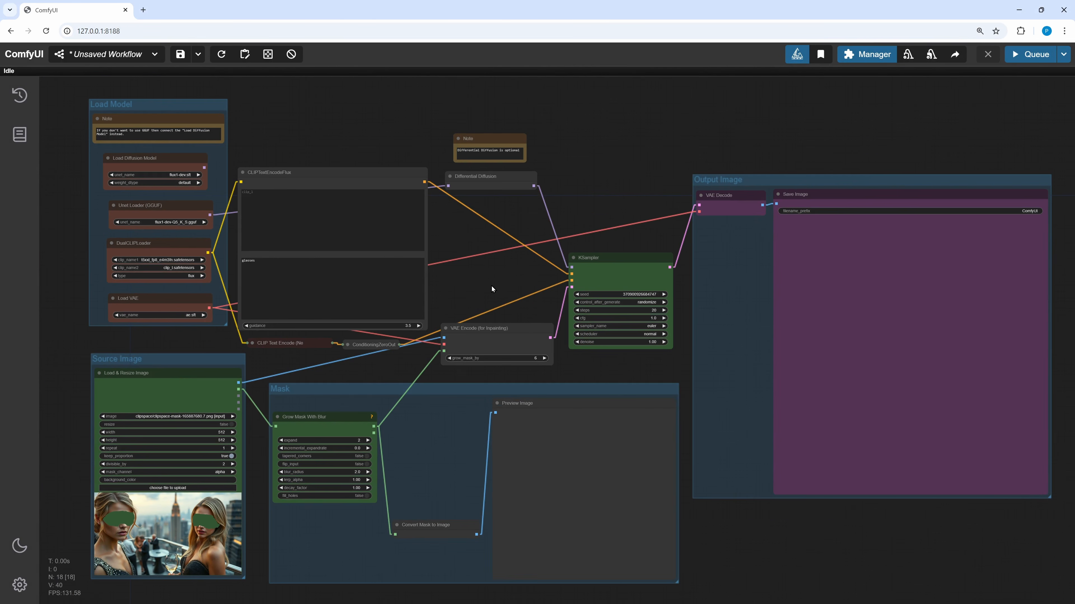
{"action": "left_click_drag", "start_coordinate": [491, 286], "coordinate": [453, 269]}
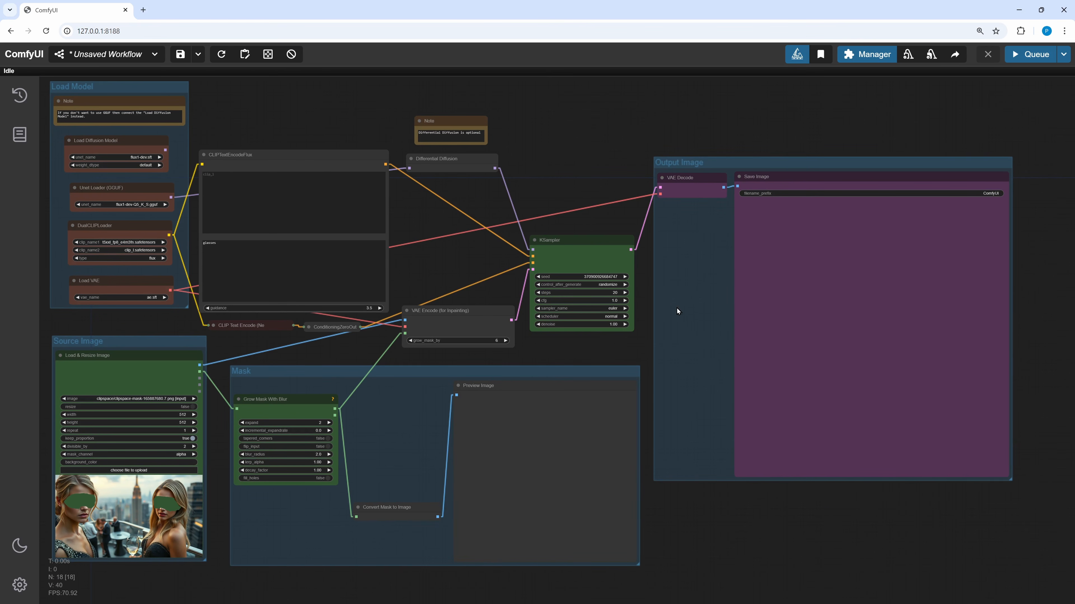
{"action": "scroll", "coordinate": [552, 223], "scroll_direction": "up", "scroll_amount": 1}
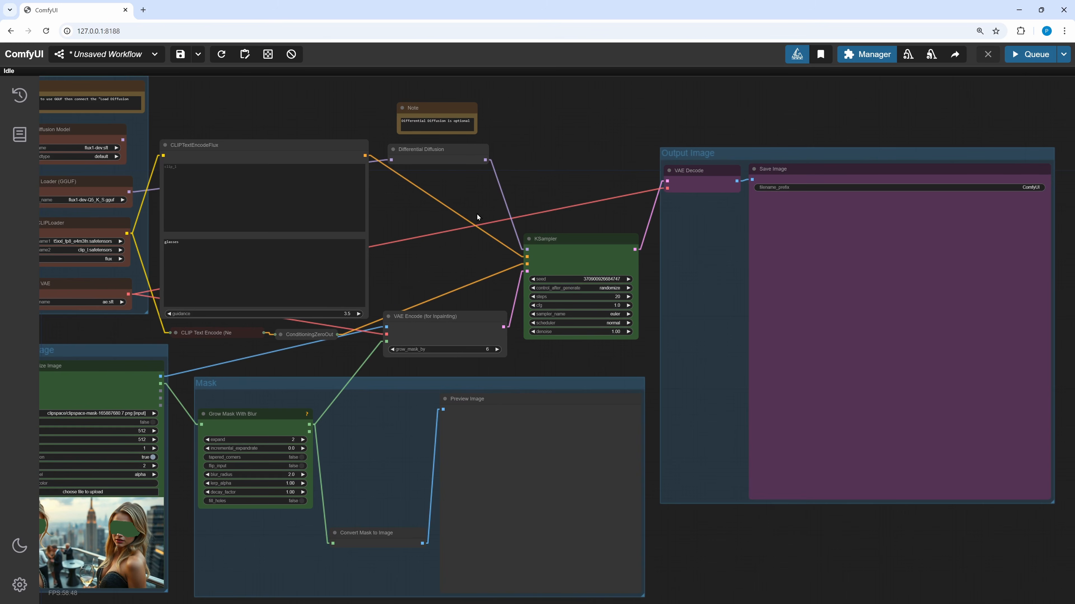
{"action": "left_click_drag", "start_coordinate": [476, 193], "coordinate": [516, 207]}
{"action": "left_click_drag", "start_coordinate": [520, 207], "coordinate": [514, 210]}
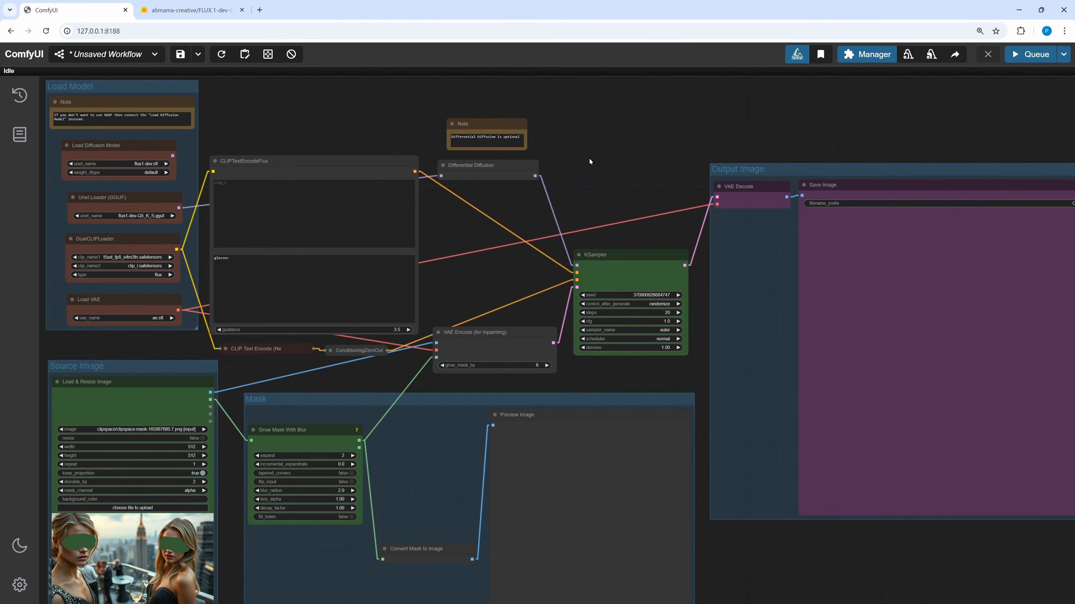
- Switch to the FLUX.1-dev-Controlnet-Inpainting-Alpha files page and browse File Explorer to ComfyUI's models\controlnet\flux folder
{"action": "left_click", "coordinate": [181, 11]}
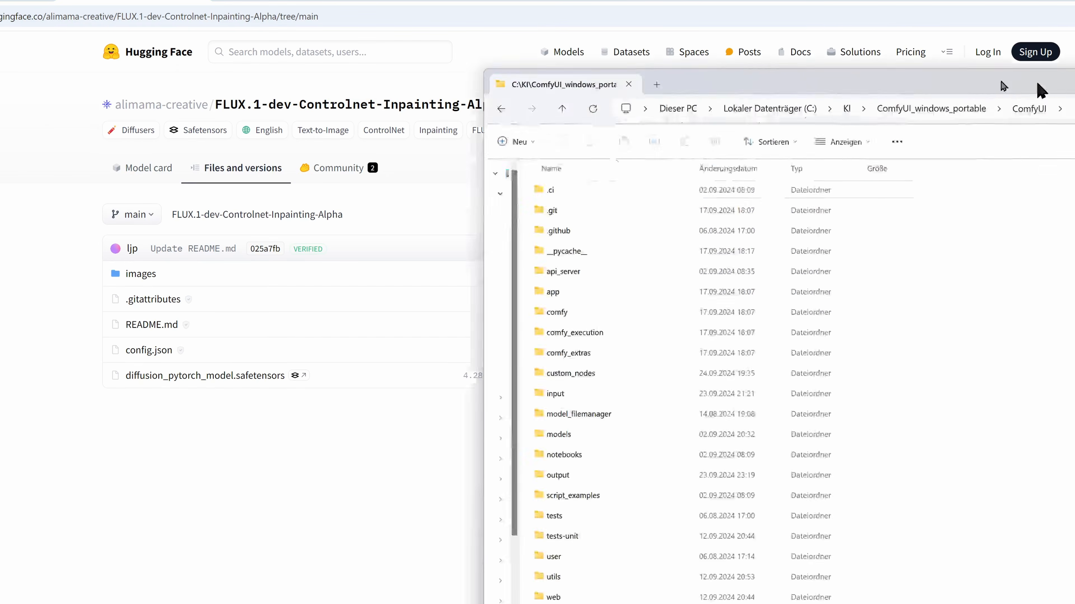
{"action": "left_click_drag", "start_coordinate": [1041, 90], "coordinate": [743, 68]}
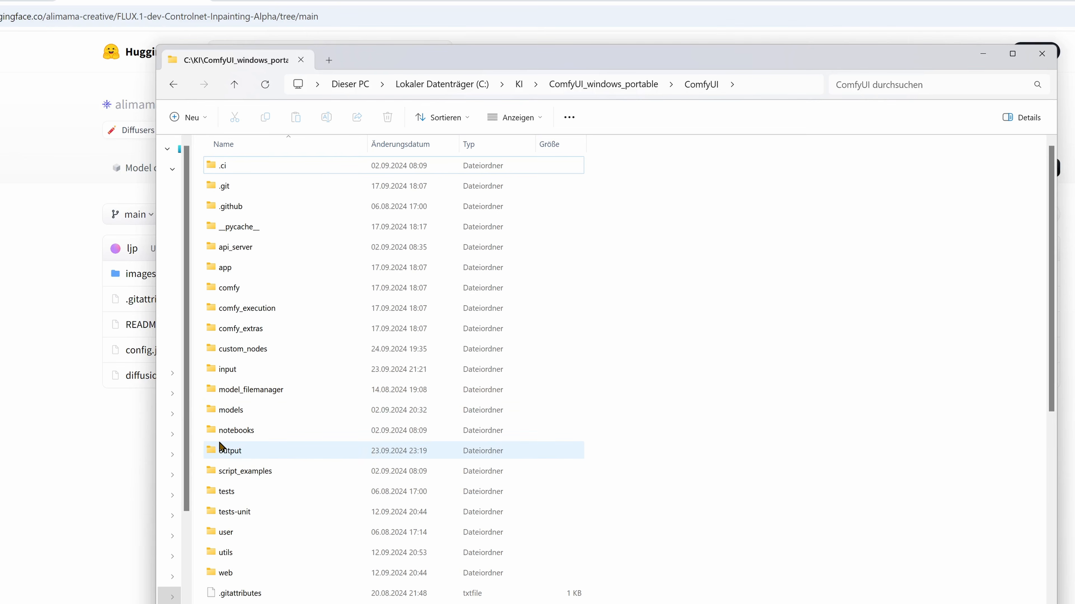
{"action": "double_click", "coordinate": [232, 412]}
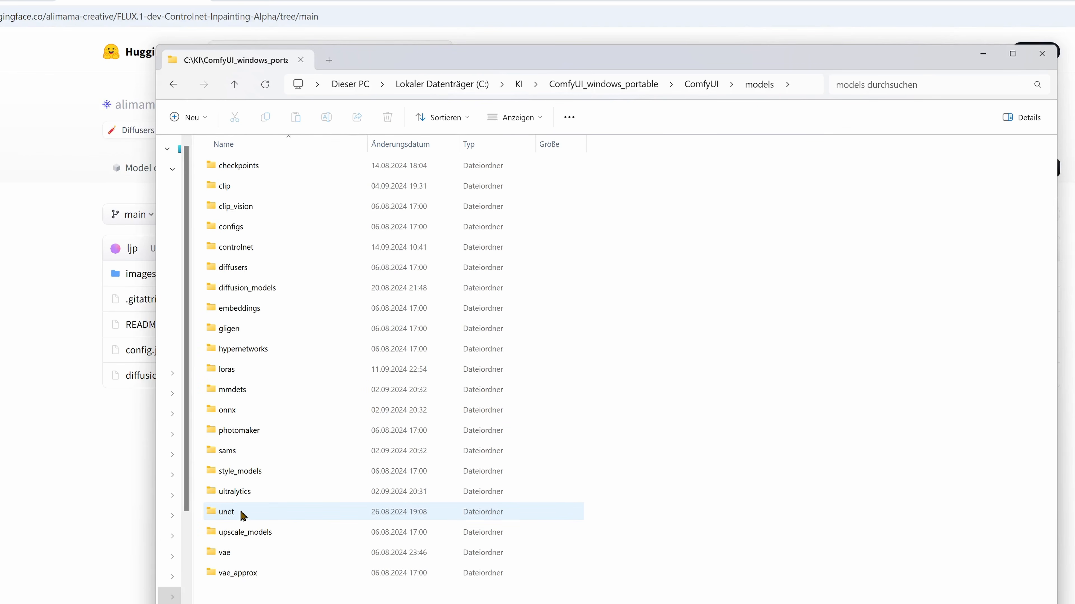
{"action": "double_click", "coordinate": [214, 249]}
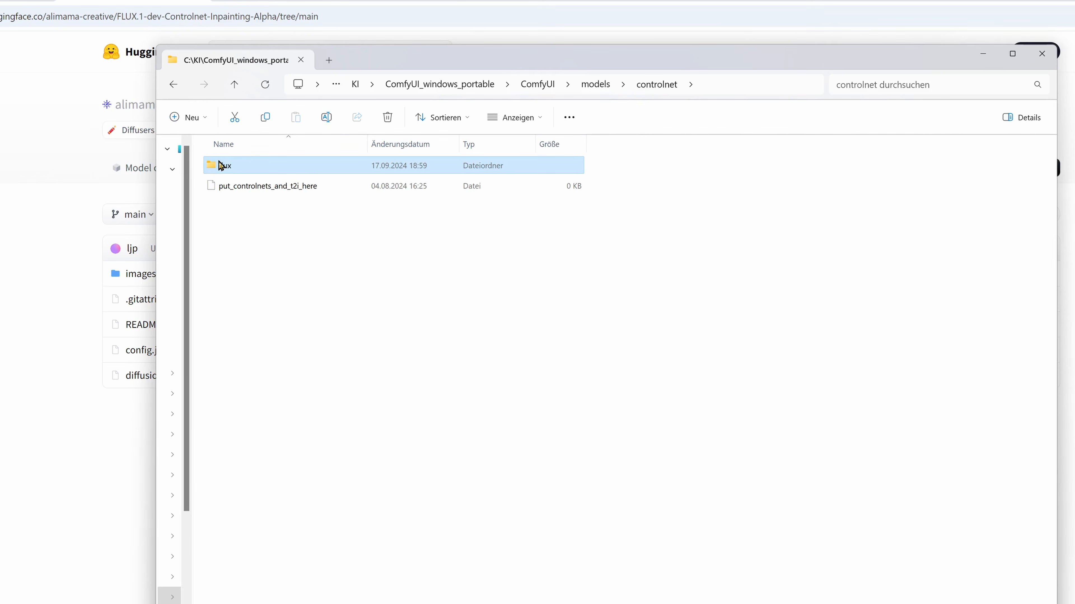
{"action": "double_click", "coordinate": [221, 166]}
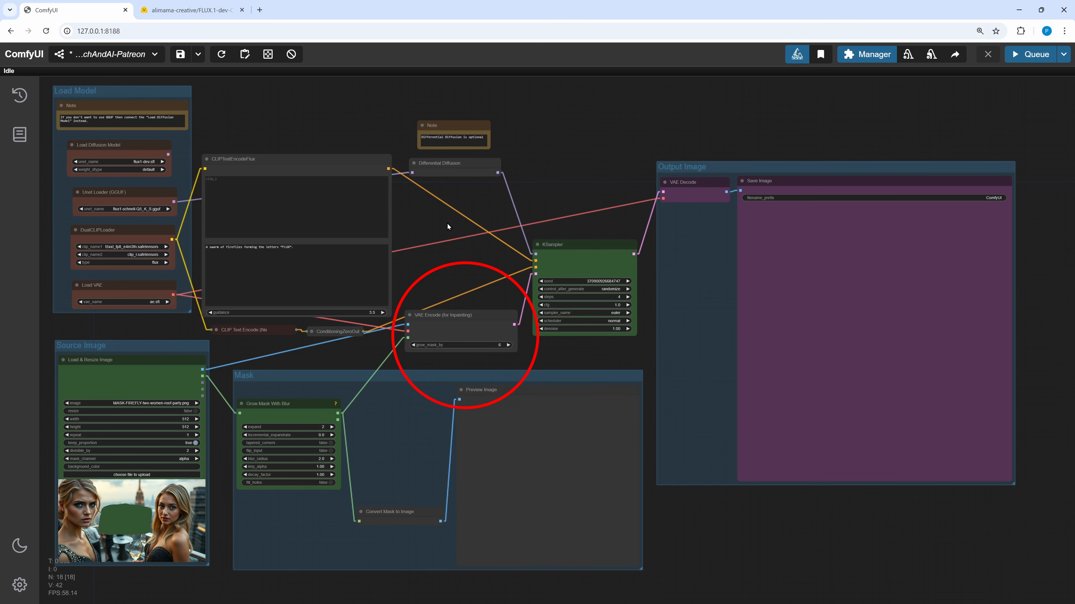
- Review the Load Diffusion Model and DualCLIPLoader model choices and the prompt text in CLIPTextEncodeFlux
{"action": "scroll", "coordinate": [447, 225], "scroll_direction": "up", "scroll_amount": 5}
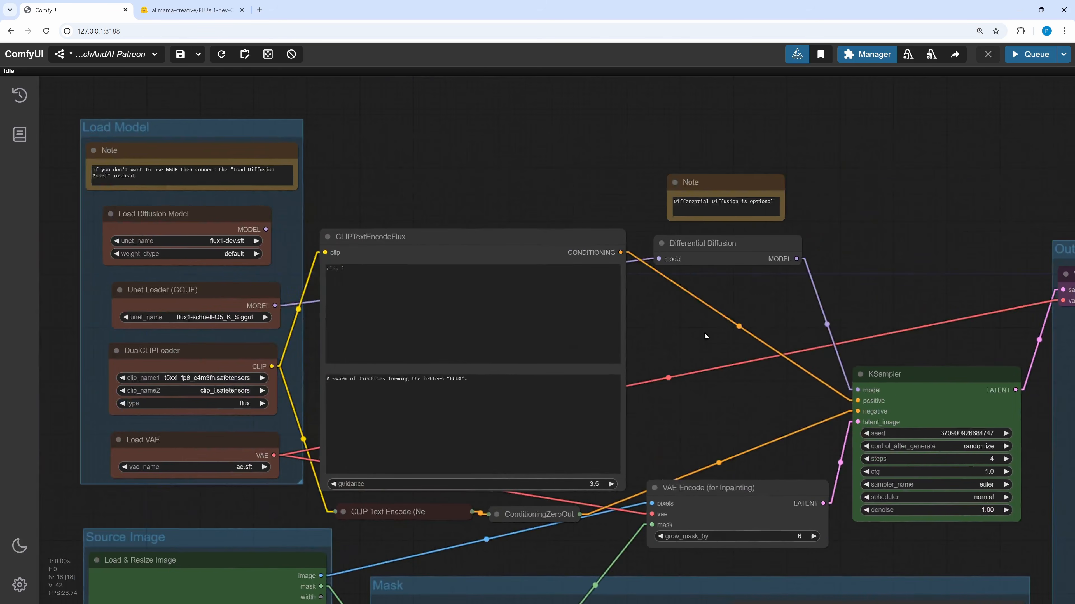
{"action": "left_click_drag", "start_coordinate": [704, 334], "coordinate": [762, 318]}
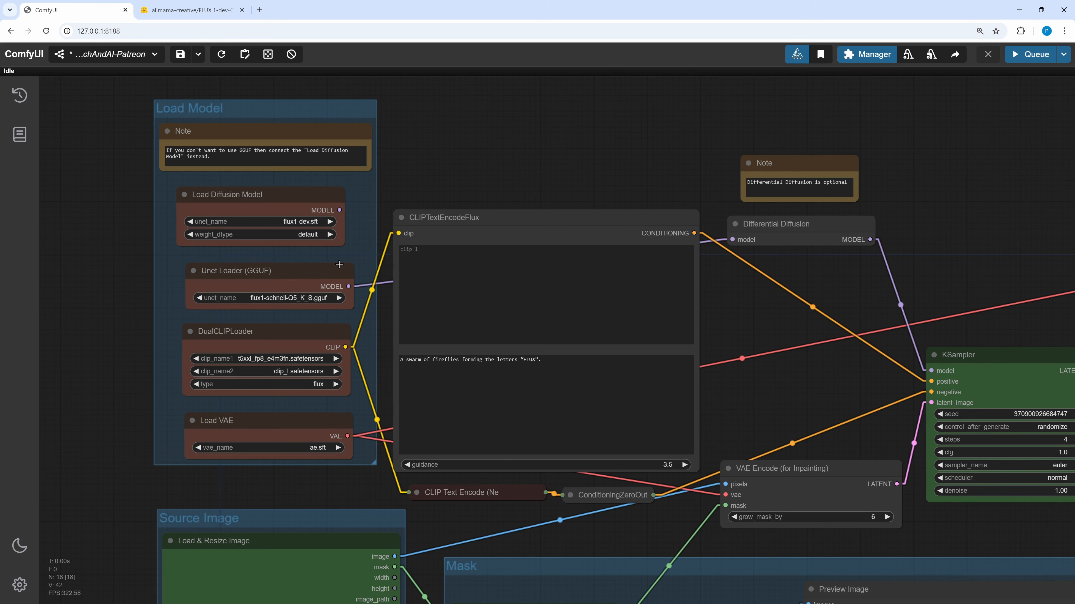
{"action": "left_click", "coordinate": [302, 223]}
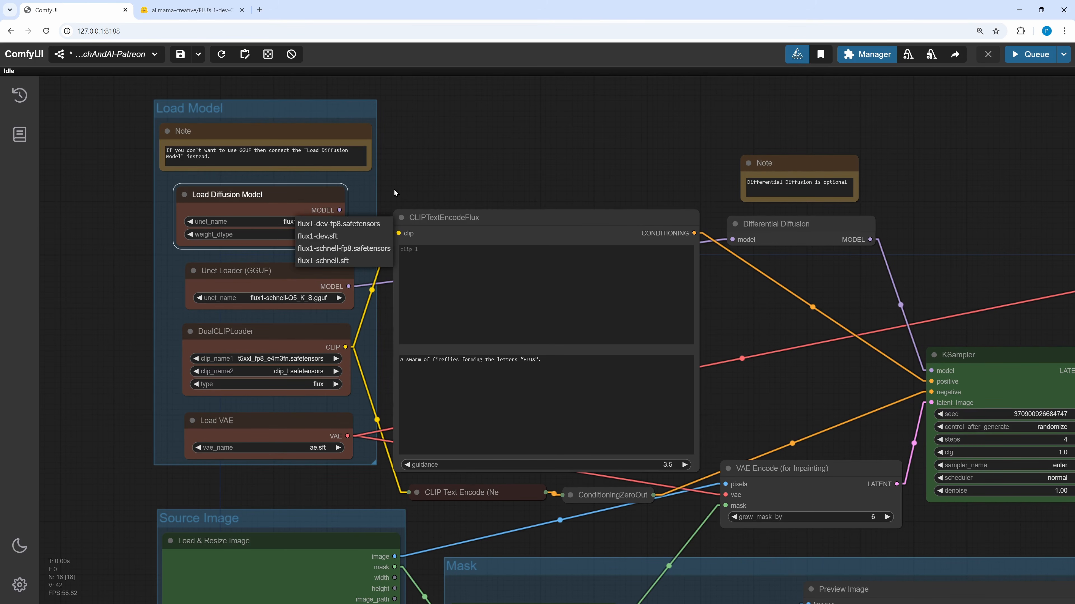
{"action": "left_click", "coordinate": [318, 236]}
{"action": "left_click_drag", "start_coordinate": [340, 209], "coordinate": [476, 141]}
{"action": "left_click", "coordinate": [440, 180]}
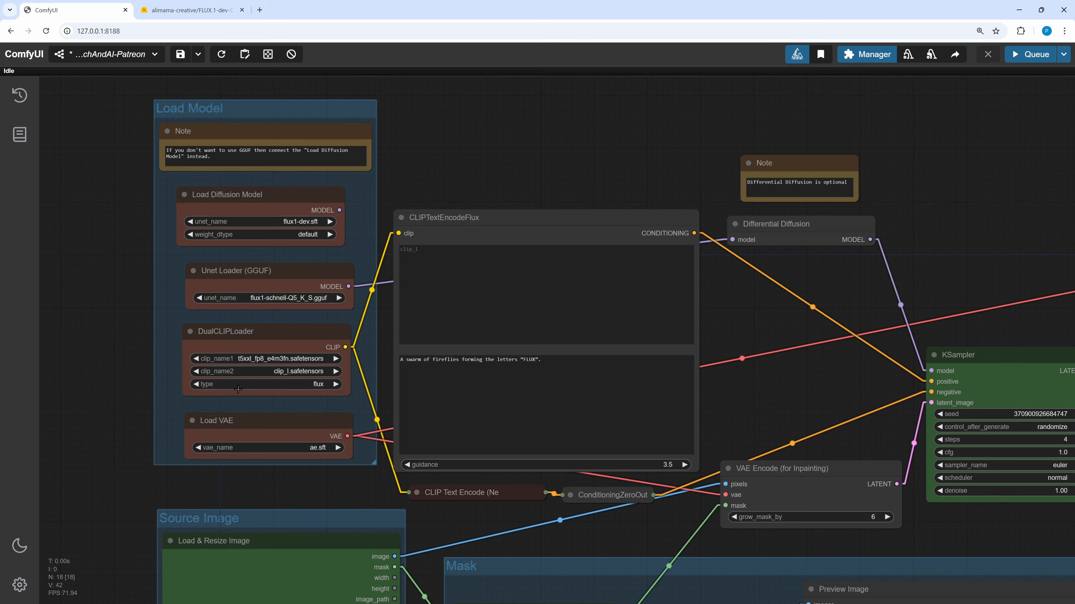
{"action": "left_click", "coordinate": [278, 360]}
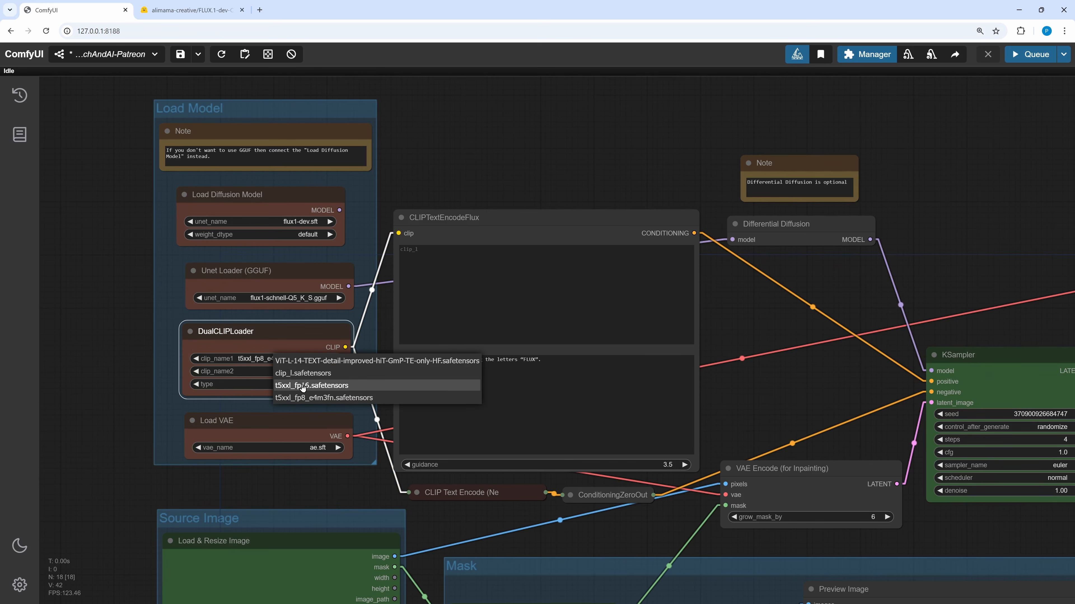
{"action": "left_click", "coordinate": [156, 324]}
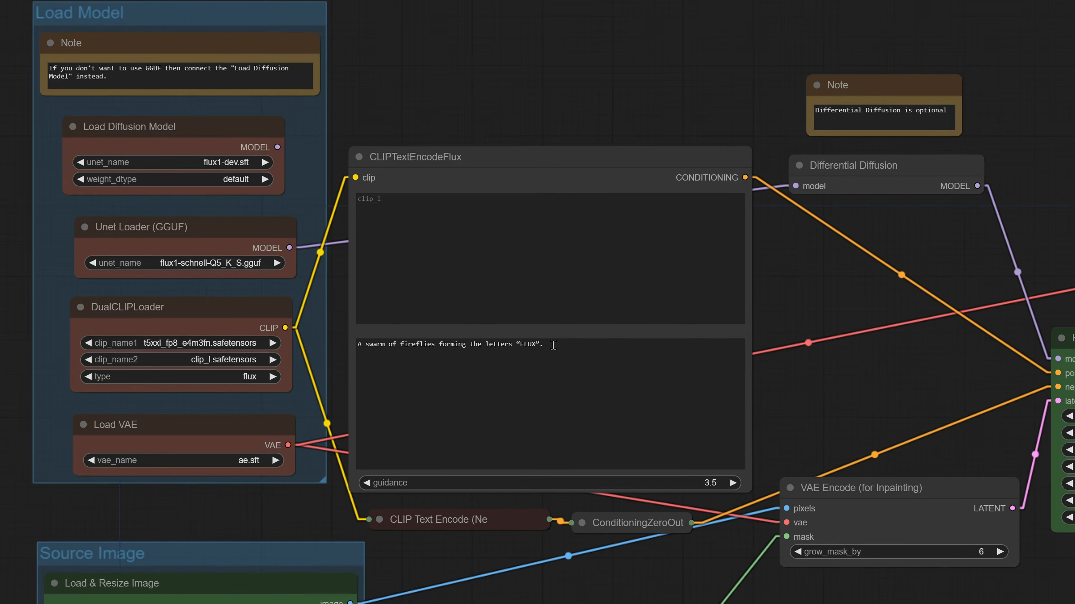
{"action": "left_click_drag", "start_coordinate": [538, 360], "coordinate": [395, 358]}
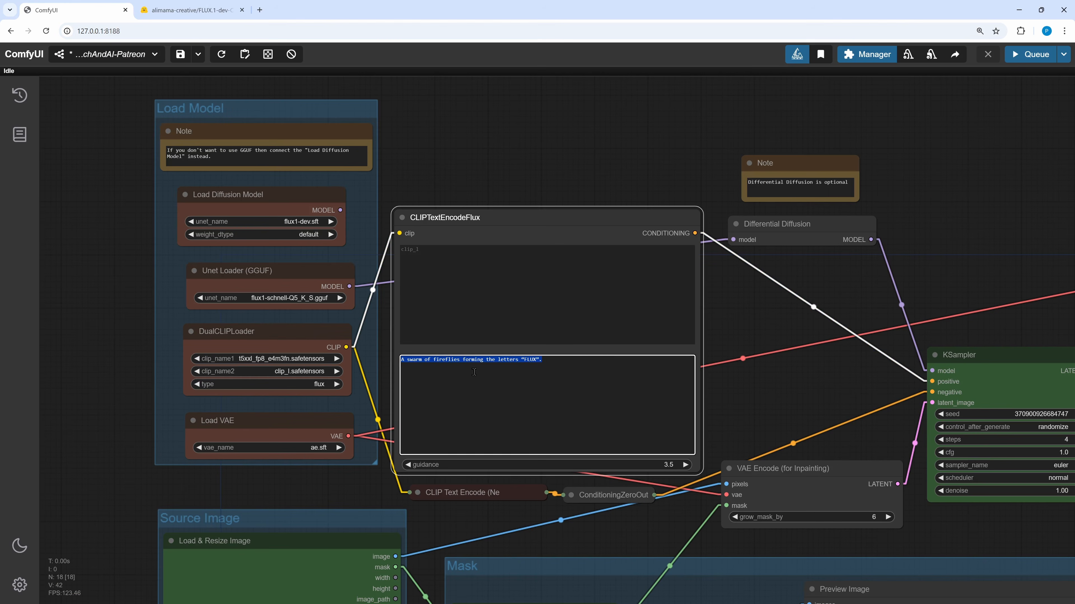
{"action": "left_click_drag", "start_coordinate": [578, 575], "coordinate": [440, 372]}
{"action": "scroll", "coordinate": [578, 574], "scroll_direction": "down", "scroll_amount": 2}
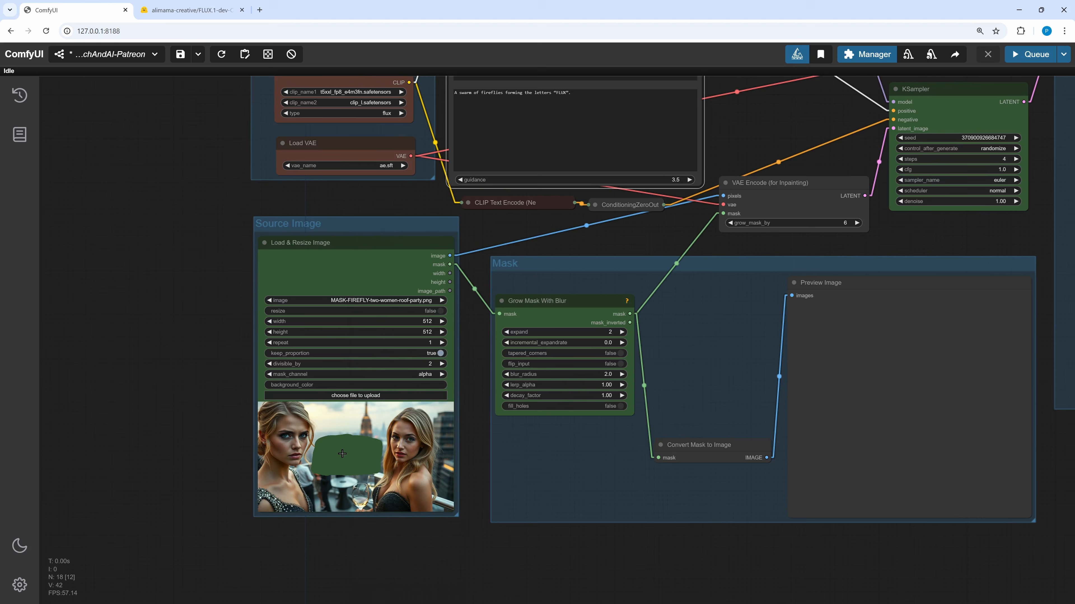
- Open the Load & Resize Image node's picture in the Mask Editor and cancel without changes
{"action": "right_click", "coordinate": [342, 453]}
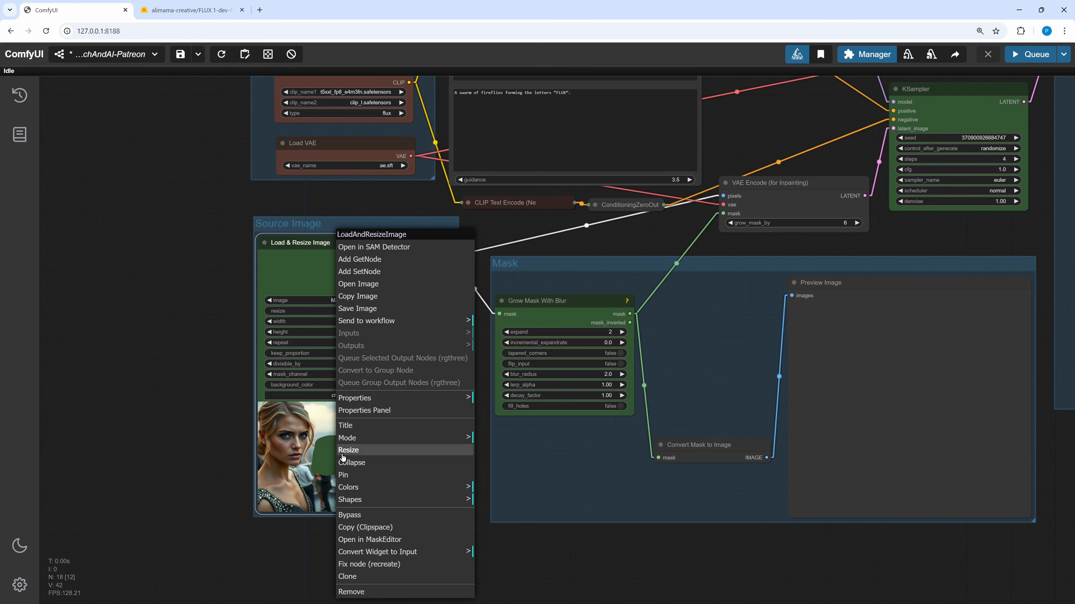
{"action": "left_click", "coordinate": [373, 540]}
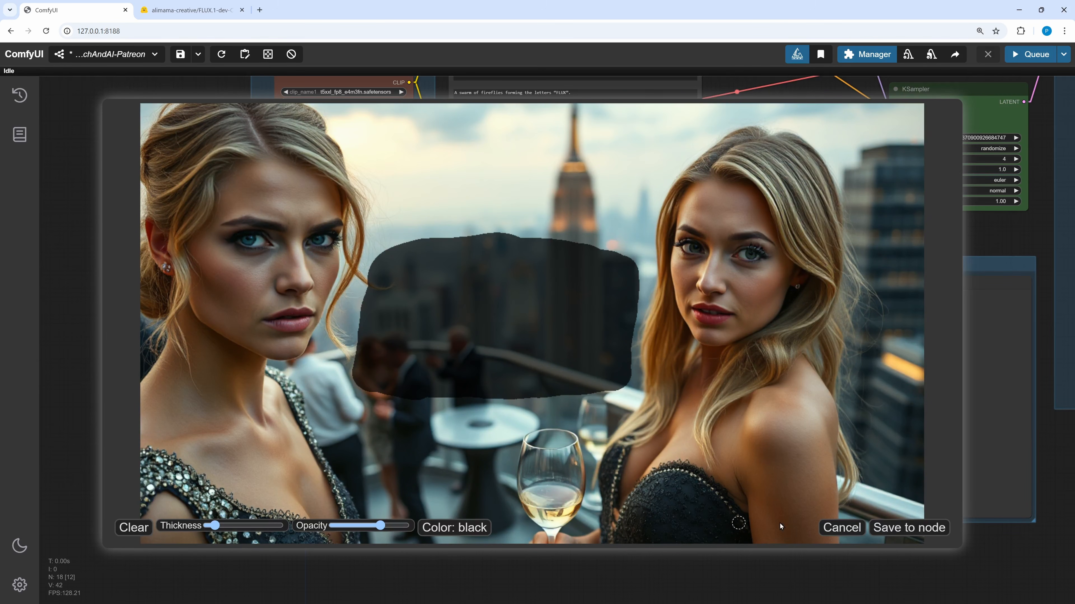
{"action": "left_click", "coordinate": [836, 528]}
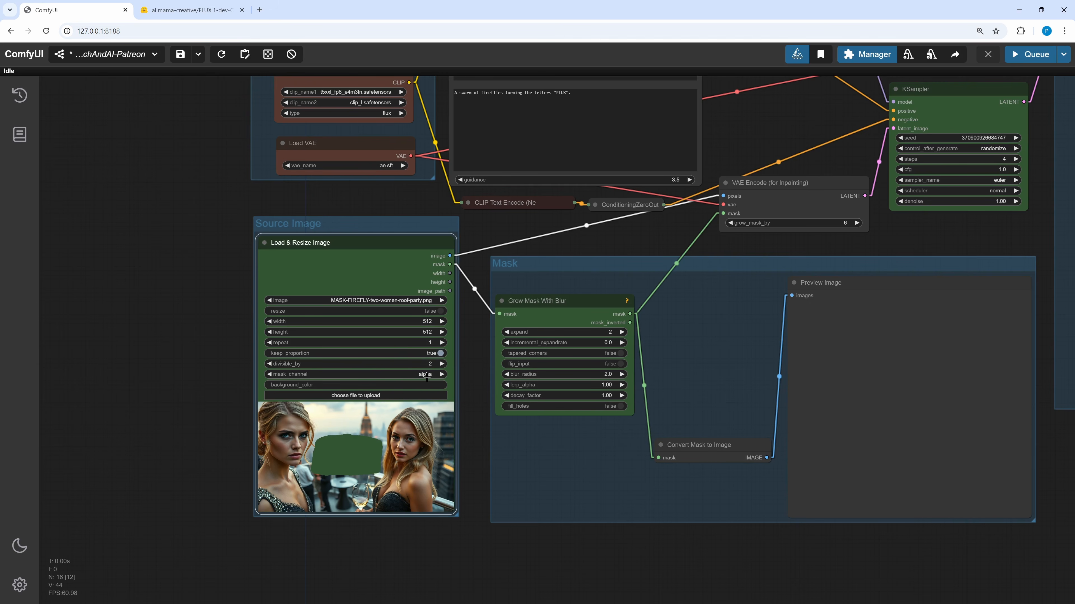
- Inspect the Grow Mask With Blur expand value and the KSampler sampling settings
{"action": "left_click_drag", "start_coordinate": [472, 403], "coordinate": [188, 426]}
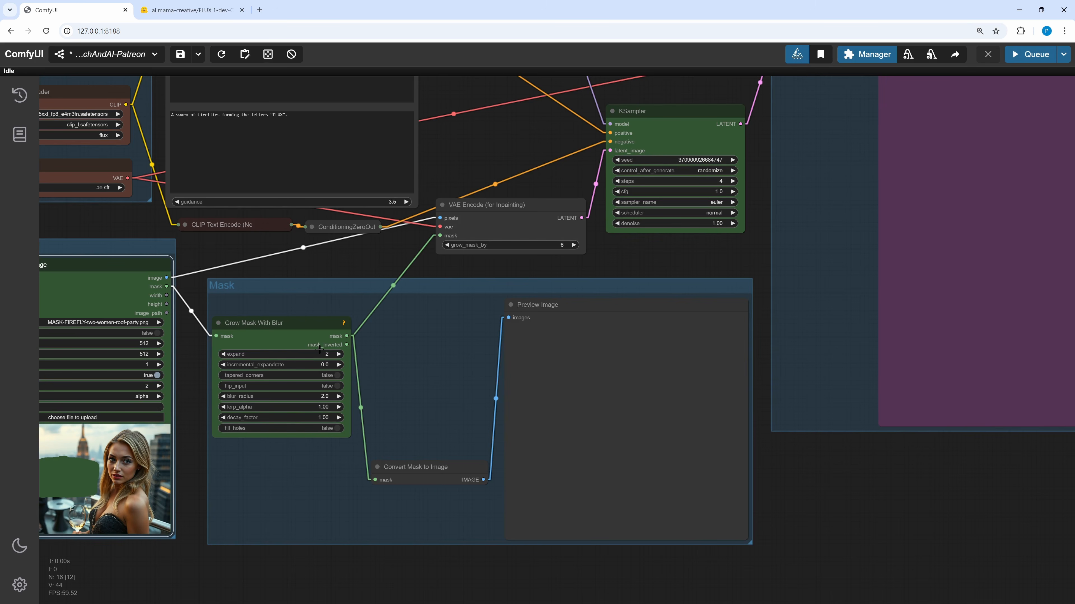
{"action": "left_click", "coordinate": [312, 398]}
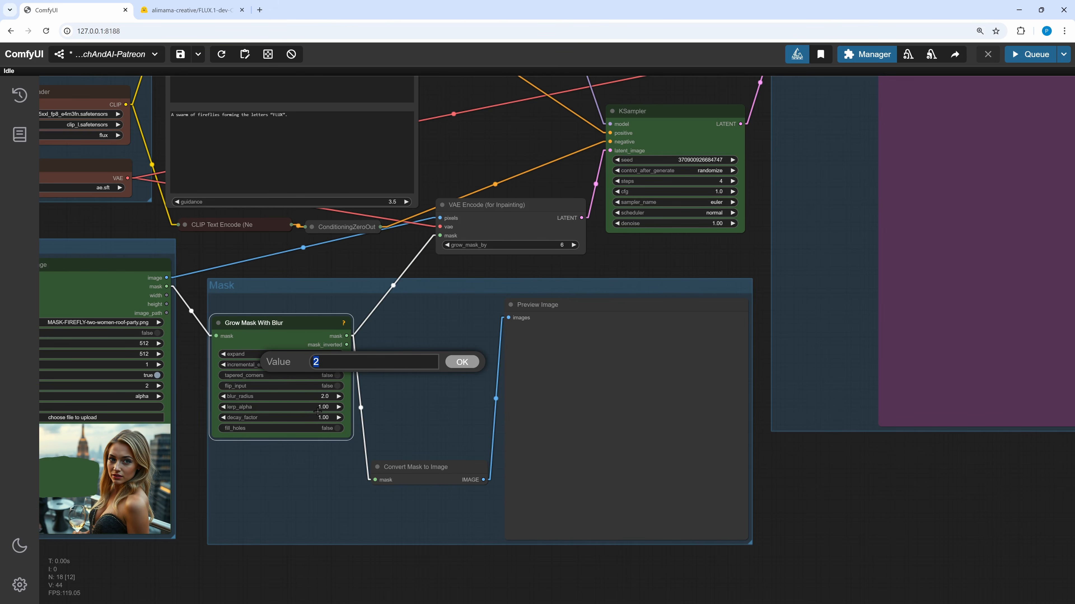
{"action": "left_click", "coordinate": [460, 366]}
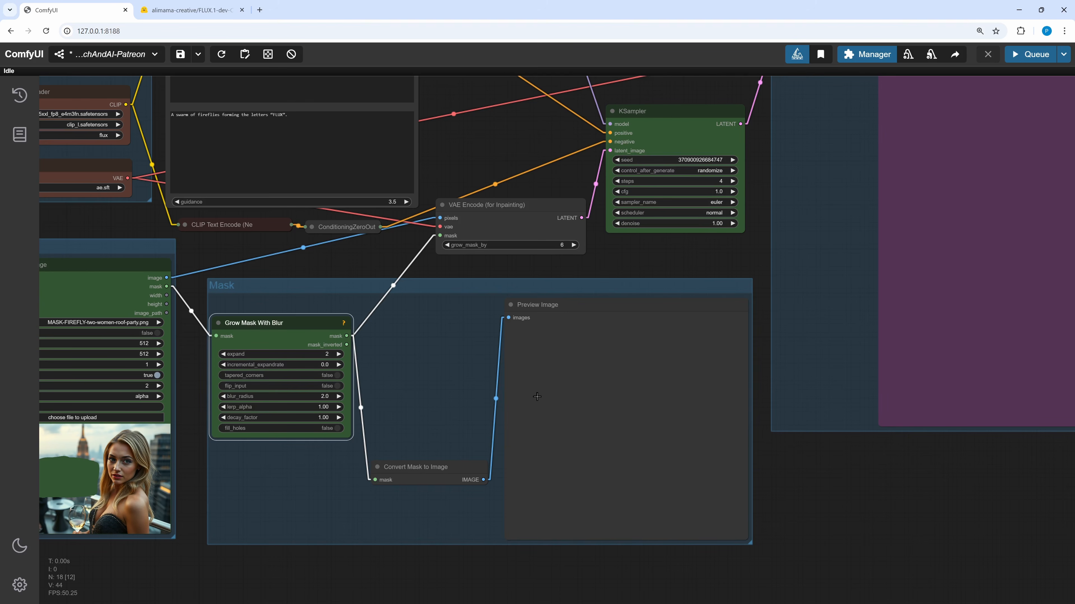
{"action": "left_click_drag", "start_coordinate": [385, 256], "coordinate": [272, 430]}
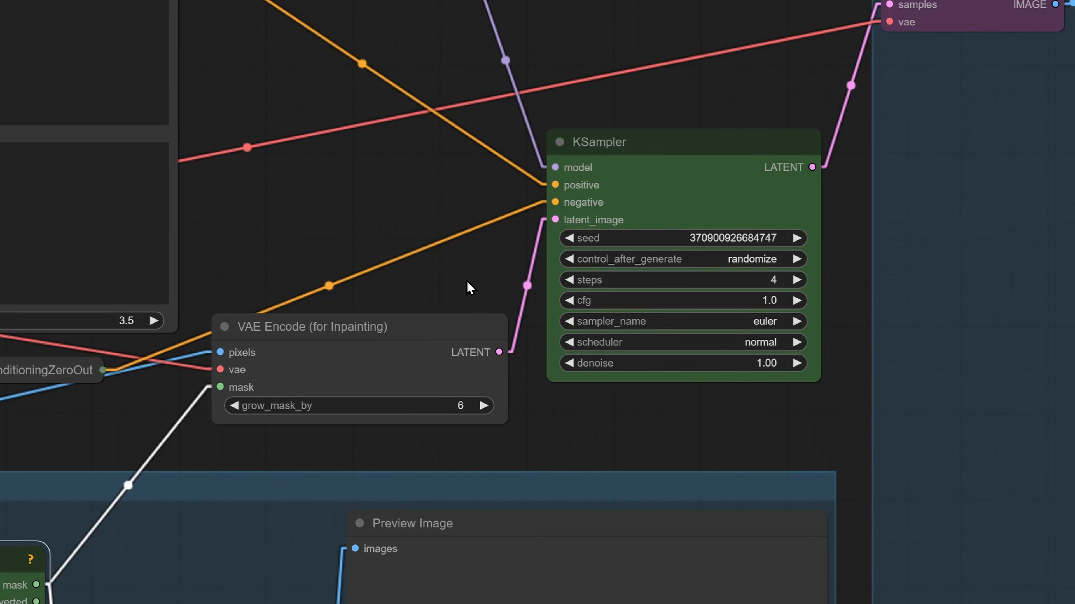
{"action": "mouse_move", "coordinate": [689, 146]}
{"action": "left_mouse_down"}
{"action": "mouse_move", "coordinate": [708, 150]}
{"action": "mouse_move", "coordinate": [659, 144]}
{"action": "mouse_move", "coordinate": [679, 141]}
{"action": "left_mouse_up"}
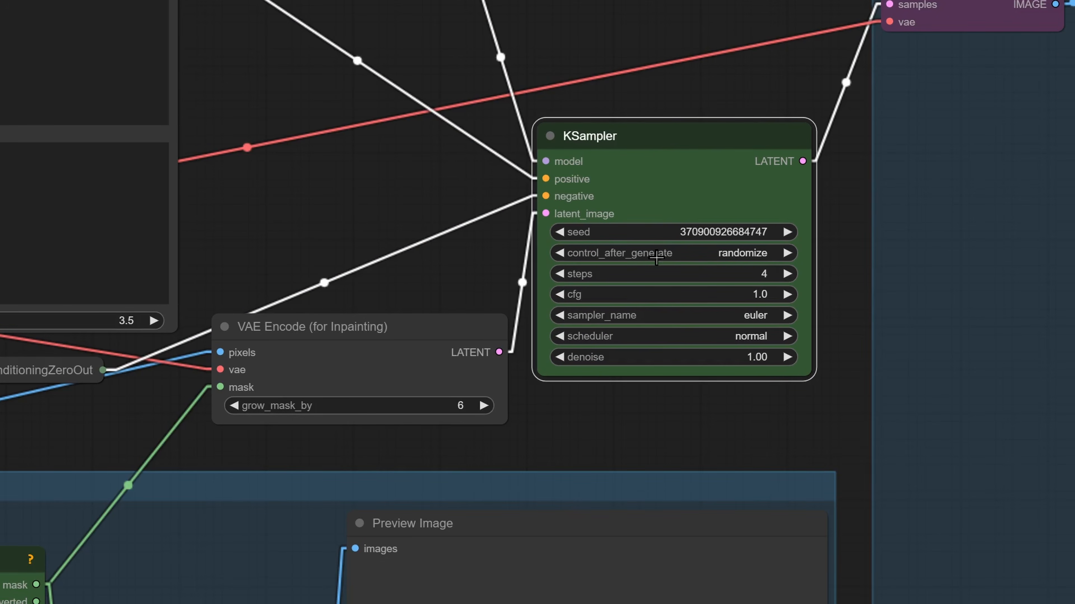
{"action": "left_click", "coordinate": [747, 254]}
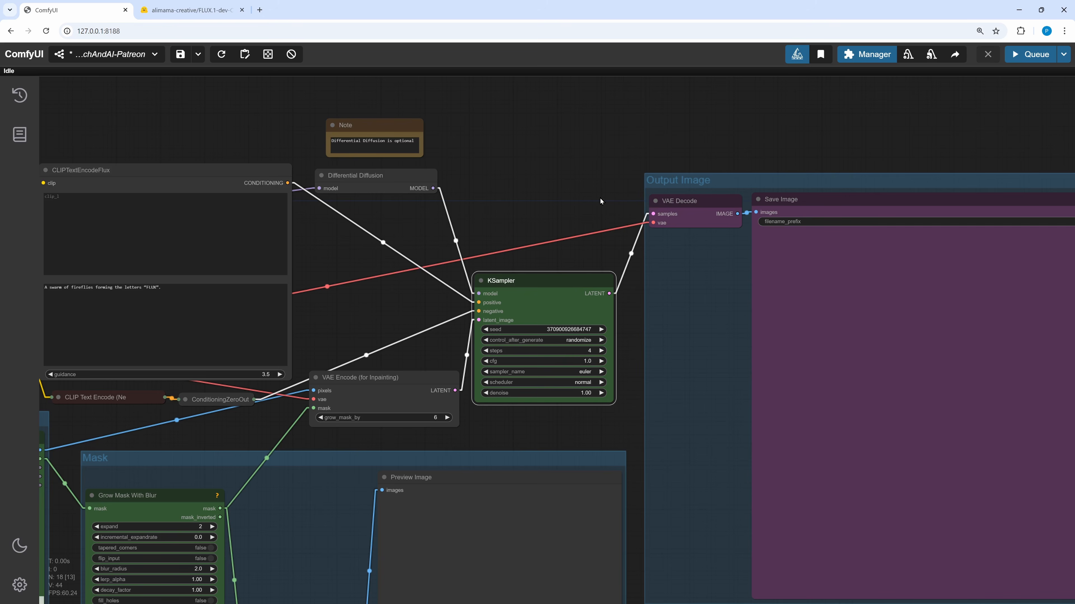
- Trace the model links from the GGUF Unet Loader through Differential Diffusion to the KSampler
{"action": "left_click_drag", "start_coordinate": [506, 175], "coordinate": [729, 221]}
{"action": "left_click_drag", "start_coordinate": [597, 225], "coordinate": [309, 127]}
{"action": "left_click_drag", "start_coordinate": [419, 135], "coordinate": [599, 221]}
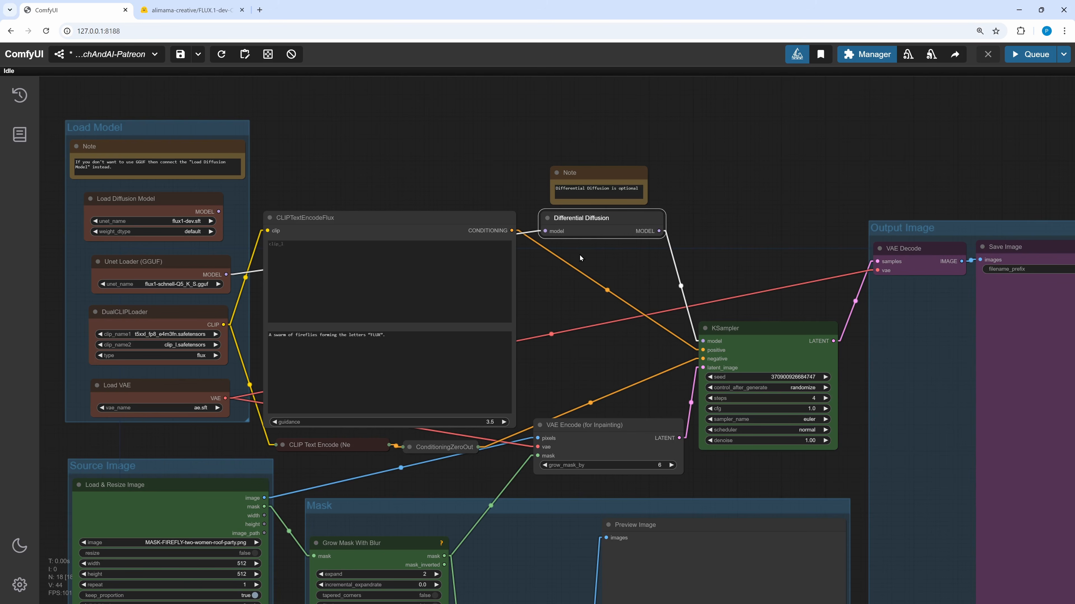
{"action": "left_click_drag", "start_coordinate": [225, 274], "coordinate": [421, 160]}
{"action": "left_click", "coordinate": [540, 154]}
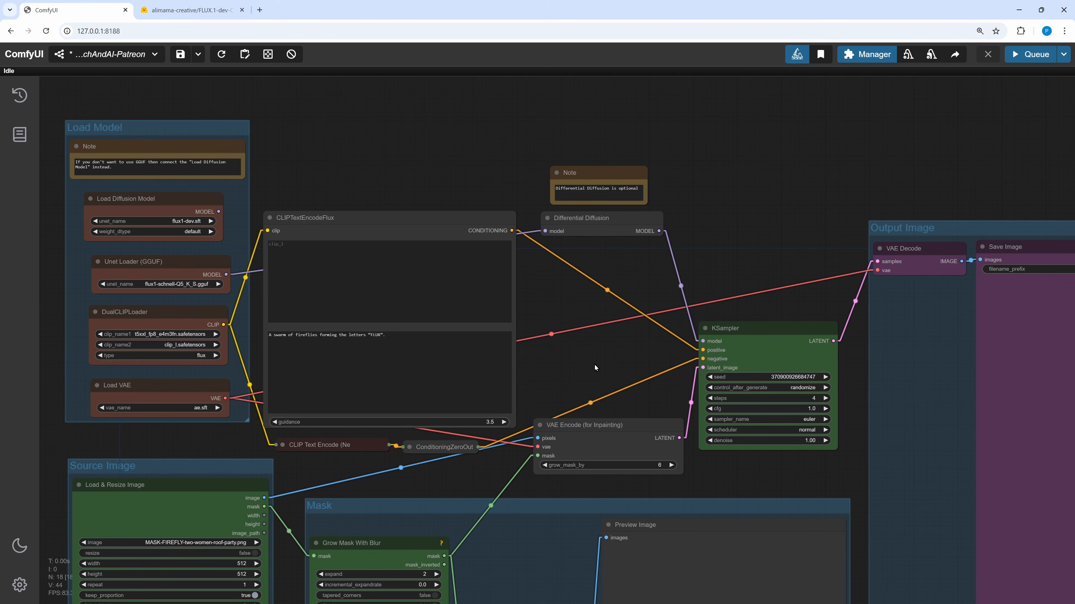
- Run the inpainting workflow by adding it to the queue
{"action": "scroll", "coordinate": [587, 356], "scroll_direction": "down", "scroll_amount": 3}
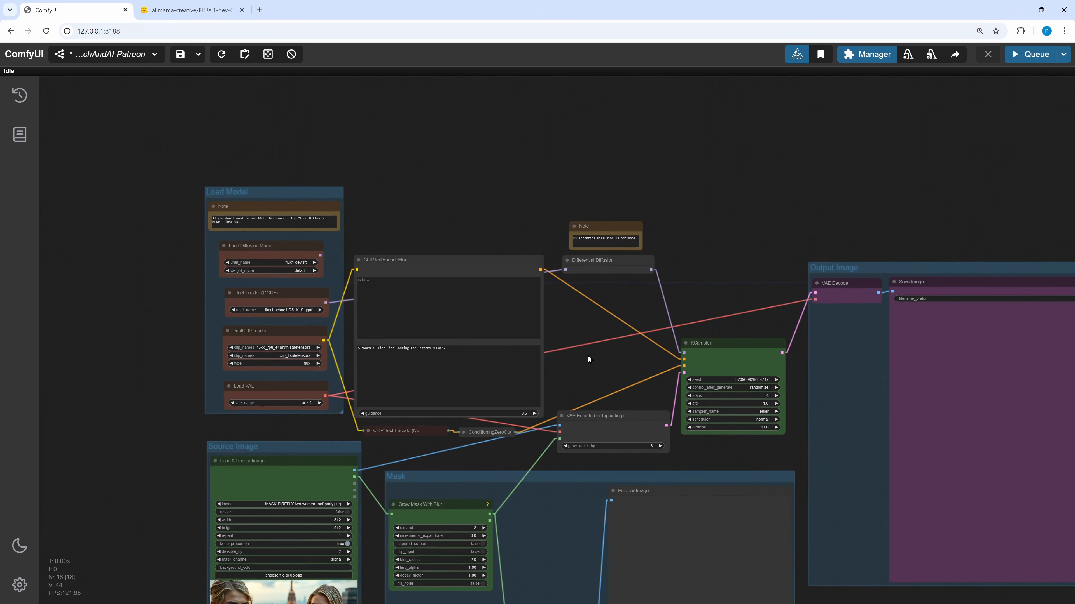
{"action": "left_click_drag", "start_coordinate": [588, 356], "coordinate": [428, 235]}
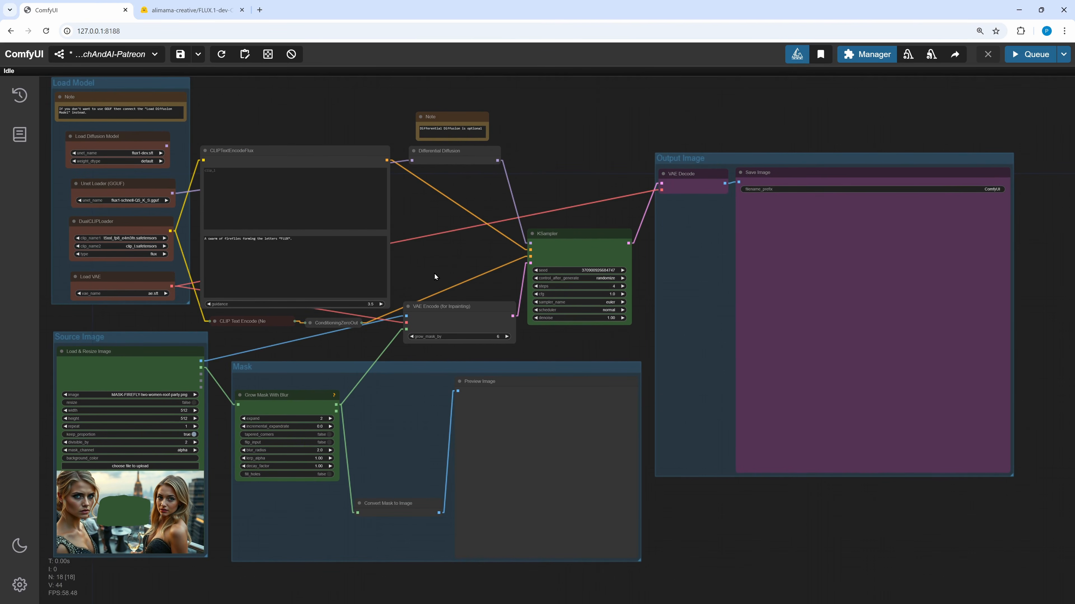
{"action": "left_click_drag", "start_coordinate": [435, 274], "coordinate": [461, 287]}
{"action": "scroll", "coordinate": [442, 282], "scroll_direction": "up", "scroll_amount": 1}
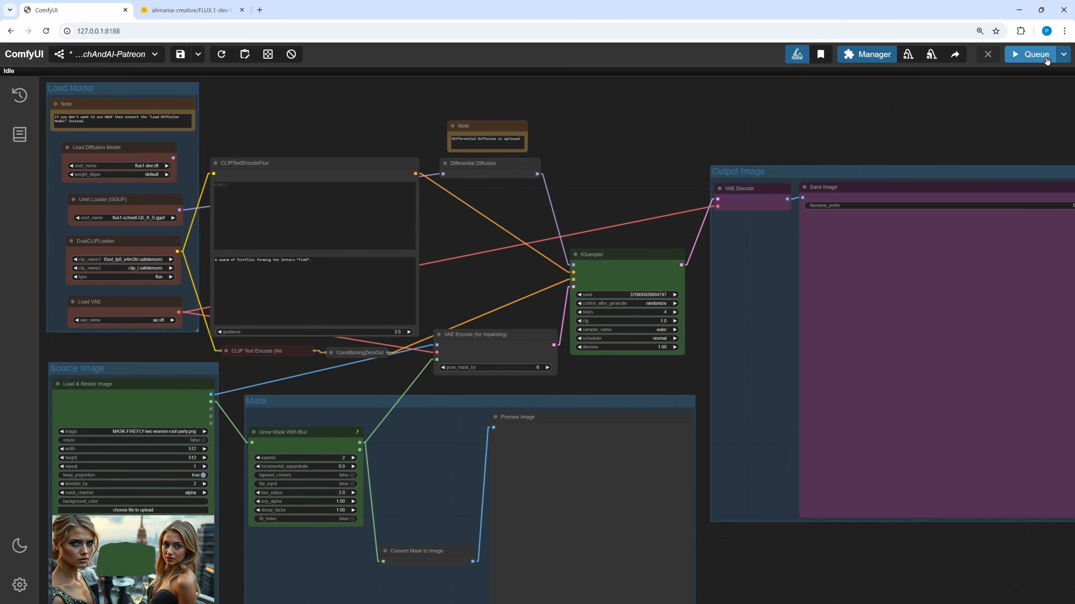
{"action": "left_click", "coordinate": [1035, 54]}
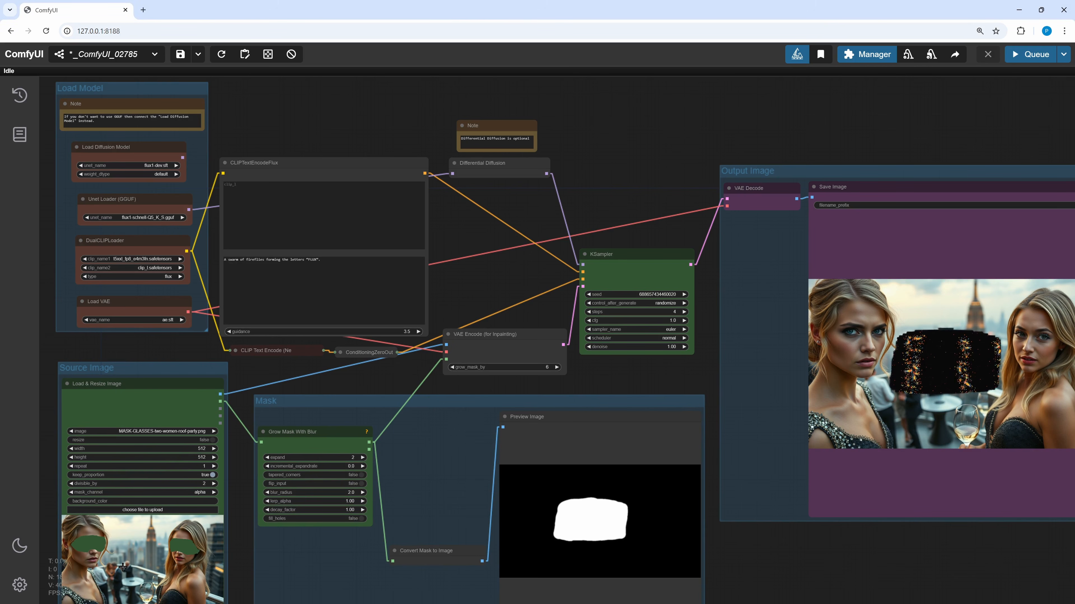
- Open the glasses-mask source image in the Mask Editor and close it without changes
{"action": "left_click_drag", "start_coordinate": [234, 515], "coordinate": [299, 394]}
{"action": "right_click", "coordinate": [203, 427]}
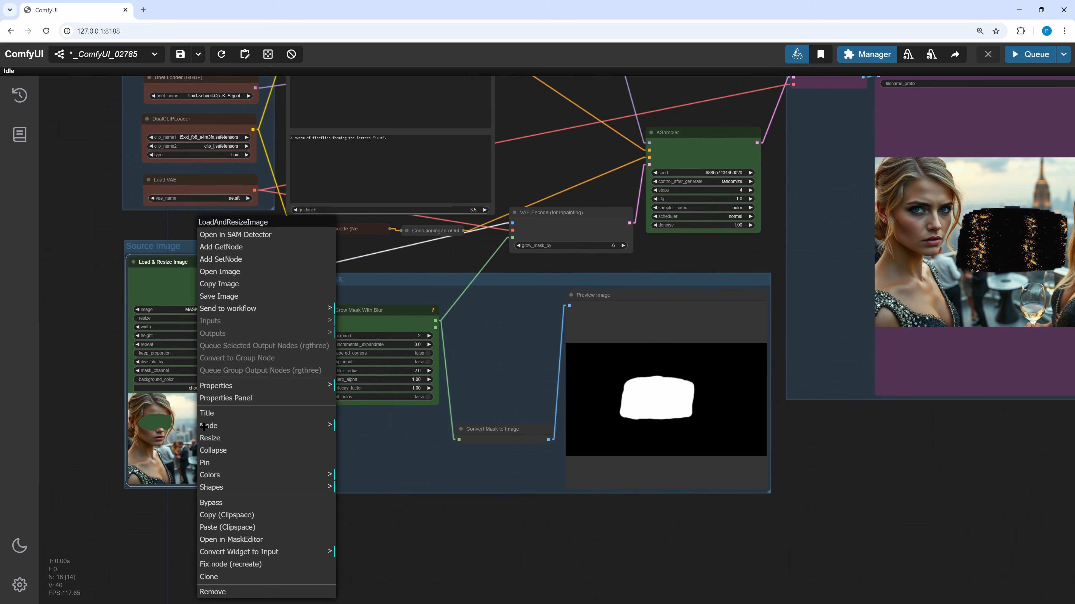
{"action": "left_click", "coordinate": [219, 540]}
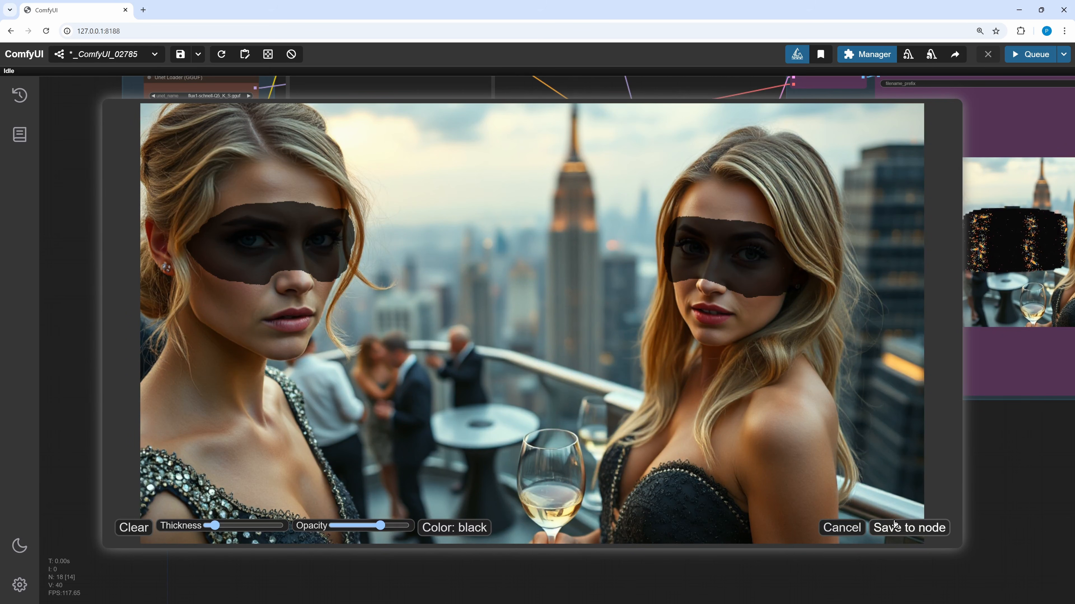
{"action": "left_click", "coordinate": [841, 528]}
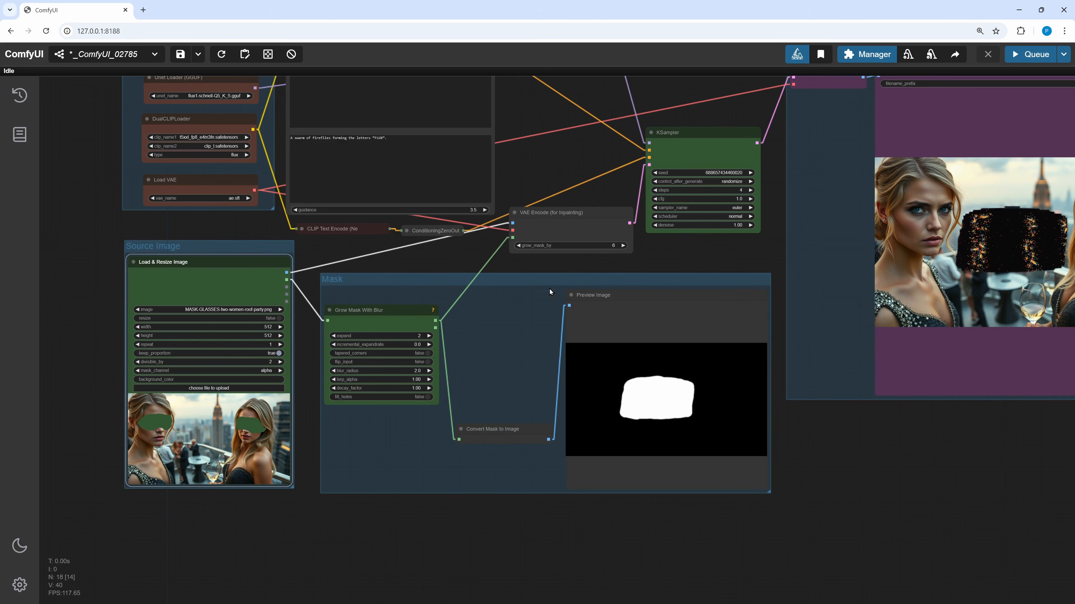
{"action": "left_click_drag", "start_coordinate": [712, 254], "coordinate": [642, 377]}
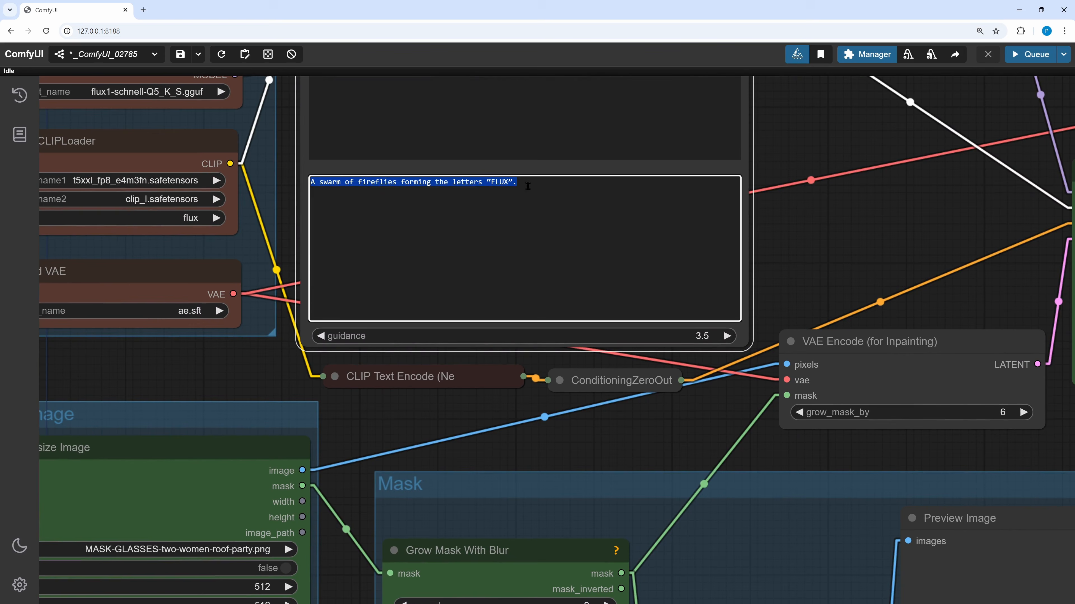
- Replace the prompt text with "glasses" and run the workflow
{"action": "type", "text": "glasses"}
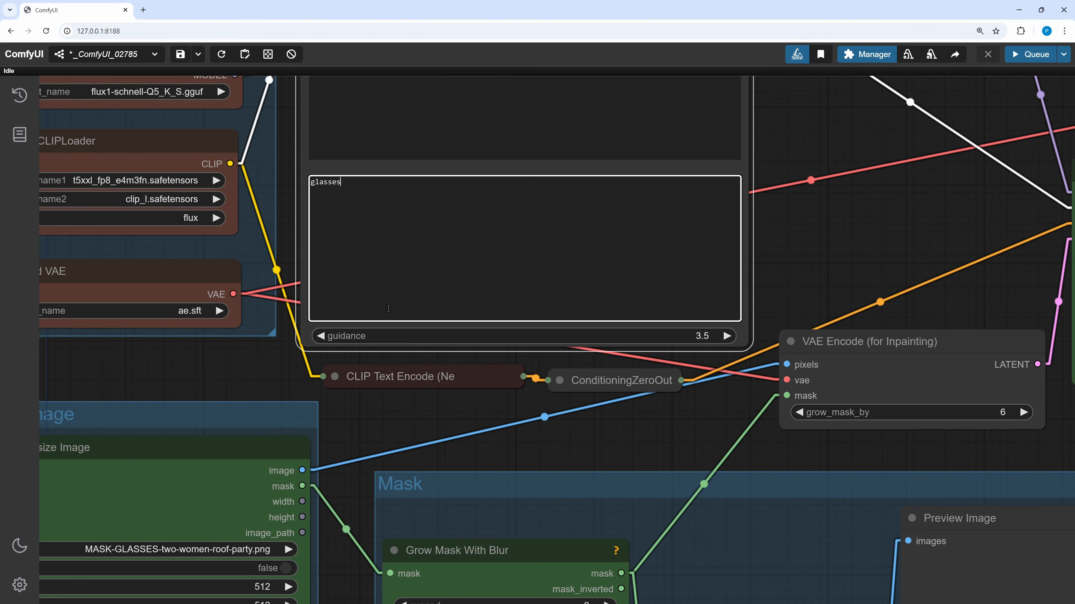
{"action": "scroll", "coordinate": [583, 469], "scroll_direction": "down", "scroll_amount": 6}
{"action": "key", "text": "ctrl+Return"}
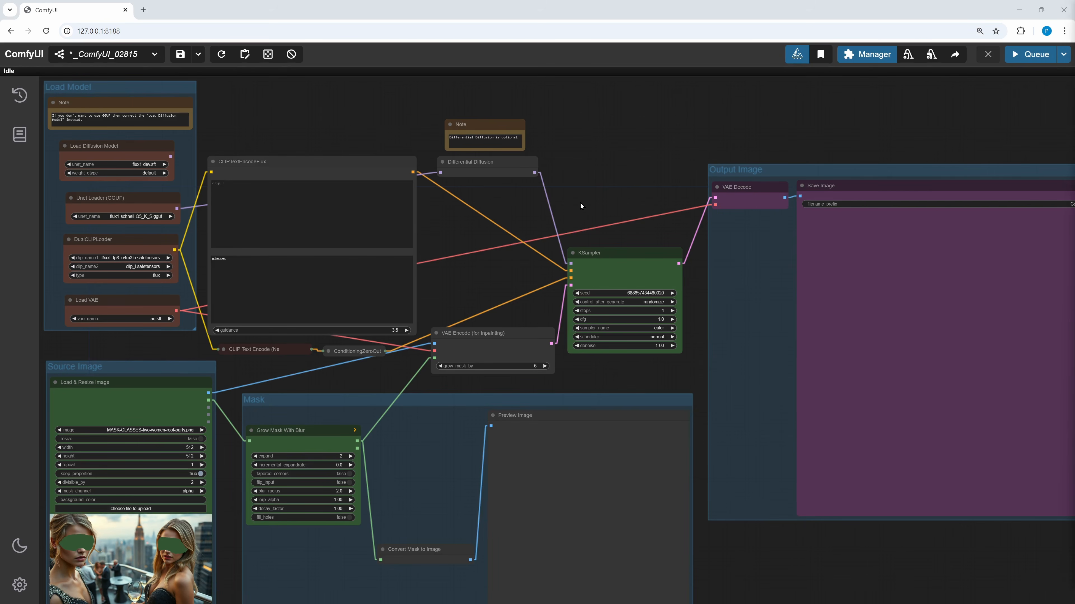
- Add a Set Latent Noise Mask node to the graph near the KSampler
{"action": "double_click", "coordinate": [575, 204]}
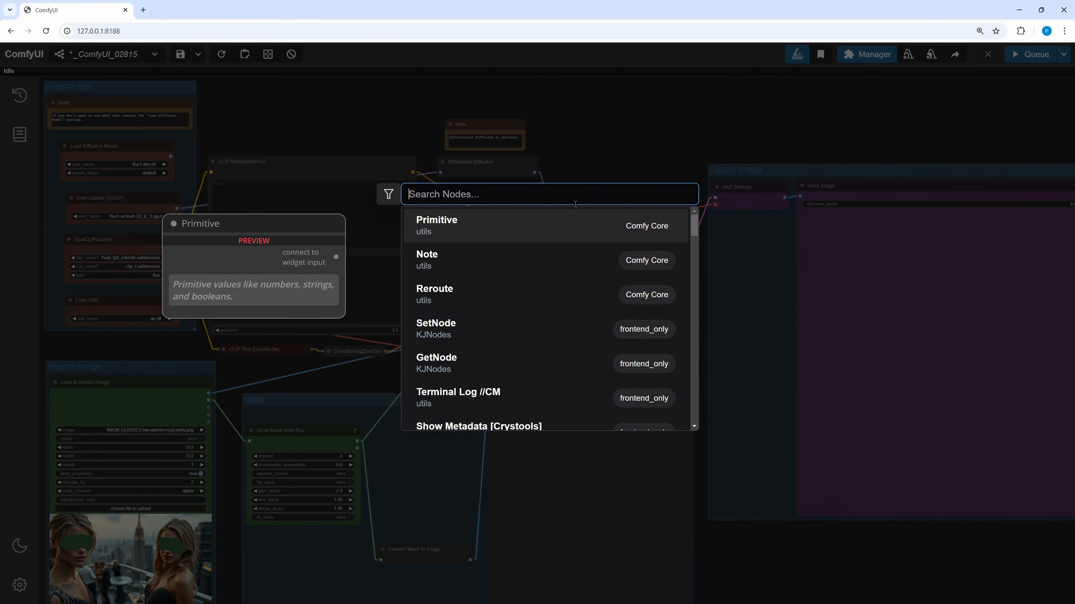
{"action": "type", "text": "set lat"}
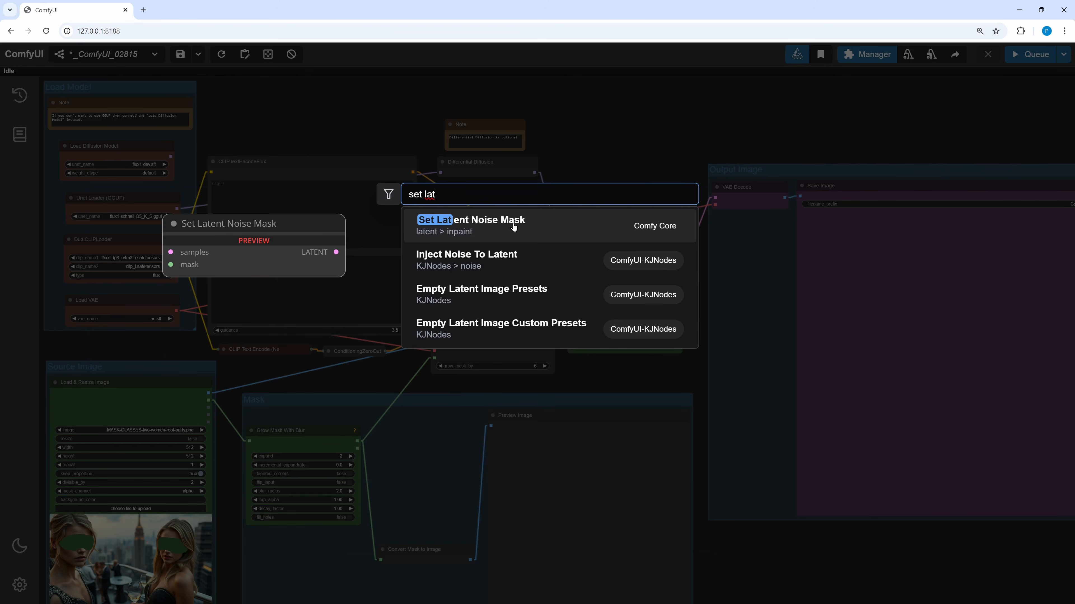
{"action": "left_click", "coordinate": [527, 215]}
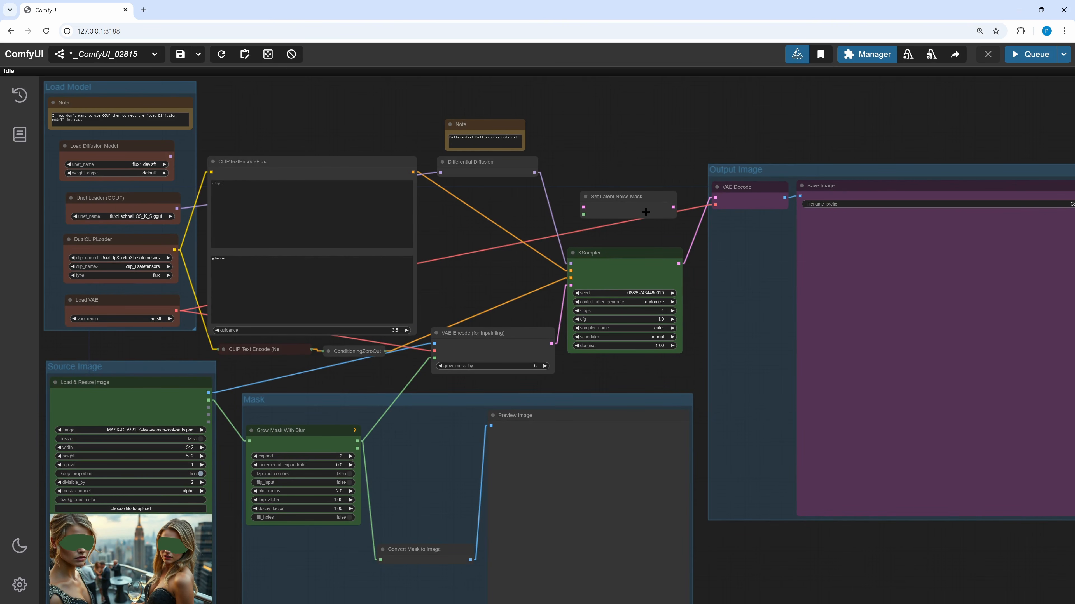
{"action": "left_click_drag", "start_coordinate": [633, 208], "coordinate": [496, 278]}
- Add a VAE Encode node beside the Set Latent Noise Mask node
{"action": "left_click", "coordinate": [580, 206]}
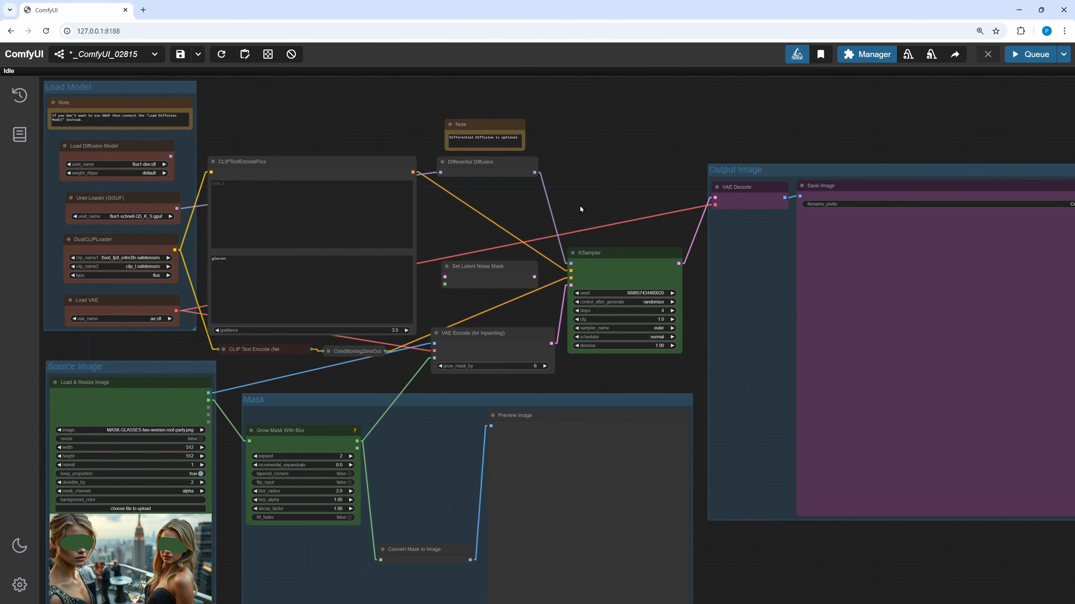
{"action": "double_click", "coordinate": [580, 206]}
{"action": "type", "text": "vae"}
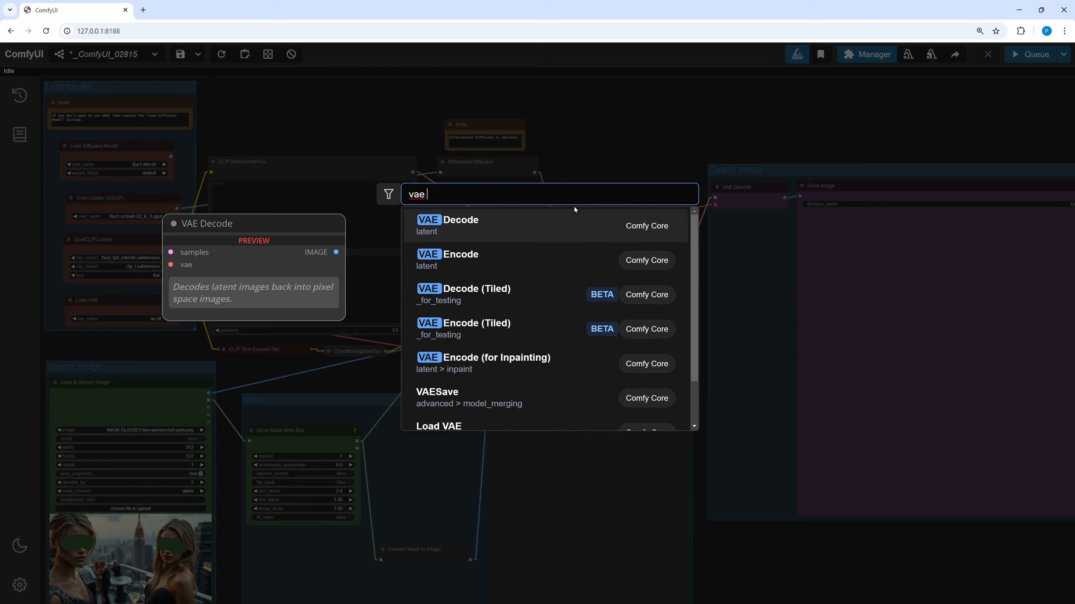
{"action": "type", "text": "en"}
{"action": "left_click", "coordinate": [450, 223]}
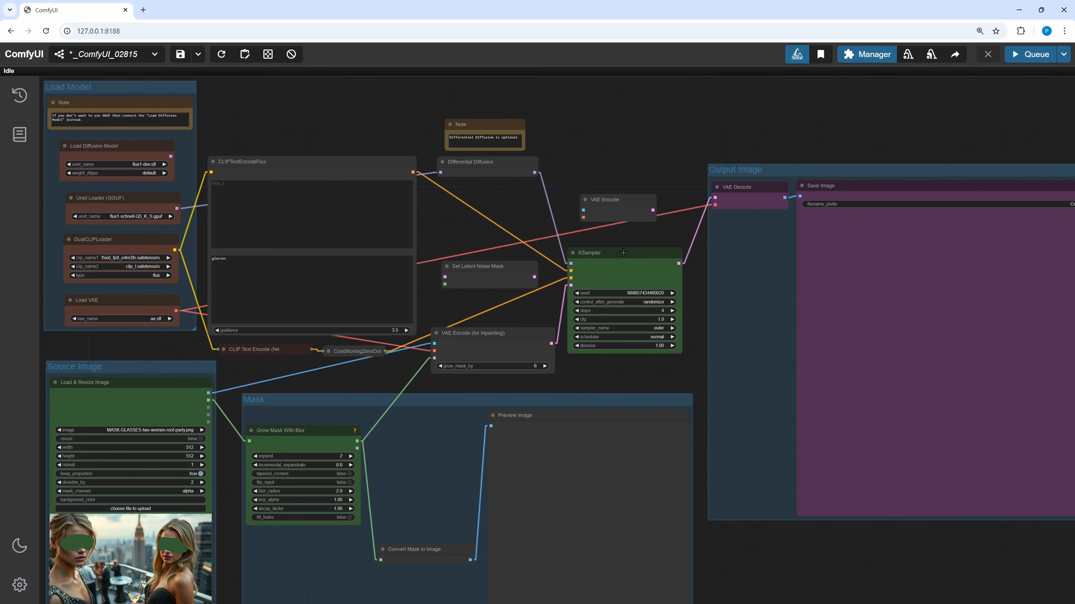
{"action": "left_click_drag", "start_coordinate": [624, 208], "coordinate": [468, 298]}
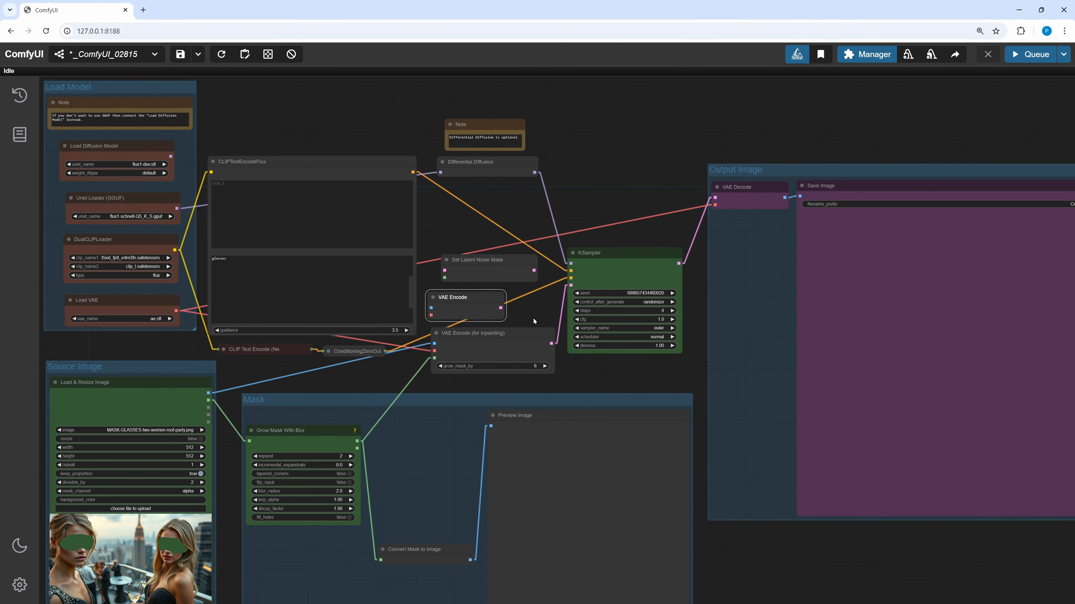
- Connect the source image and VAE into VAE Encode, the grown mask into Set Latent Noise Mask, and its latent into the KSampler
{"action": "left_click_drag", "start_coordinate": [410, 315], "coordinate": [461, 304]}
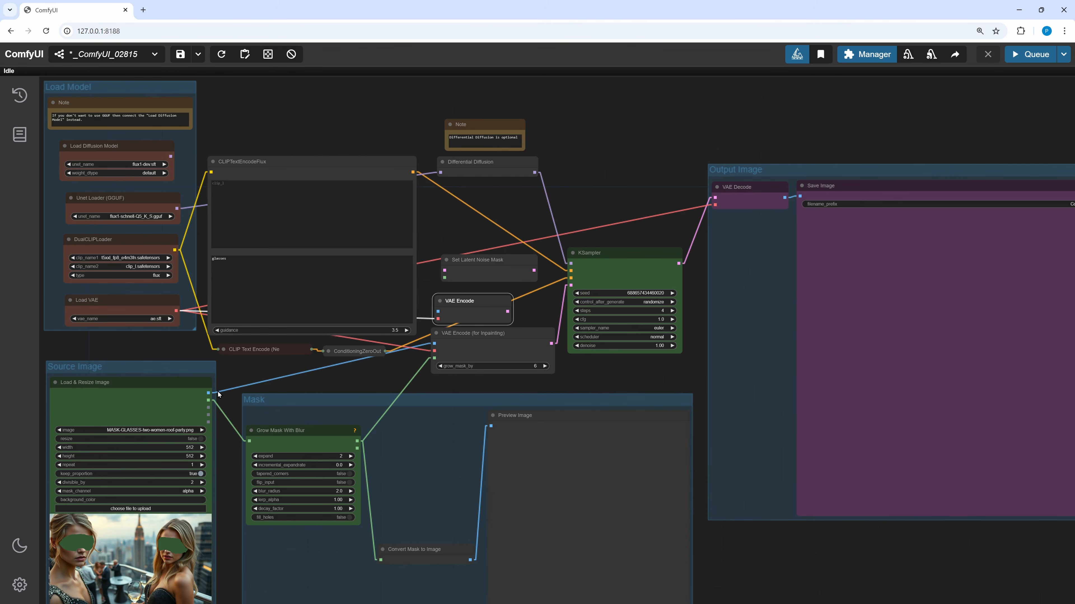
{"action": "left_click_drag", "start_coordinate": [208, 394], "coordinate": [444, 271]}
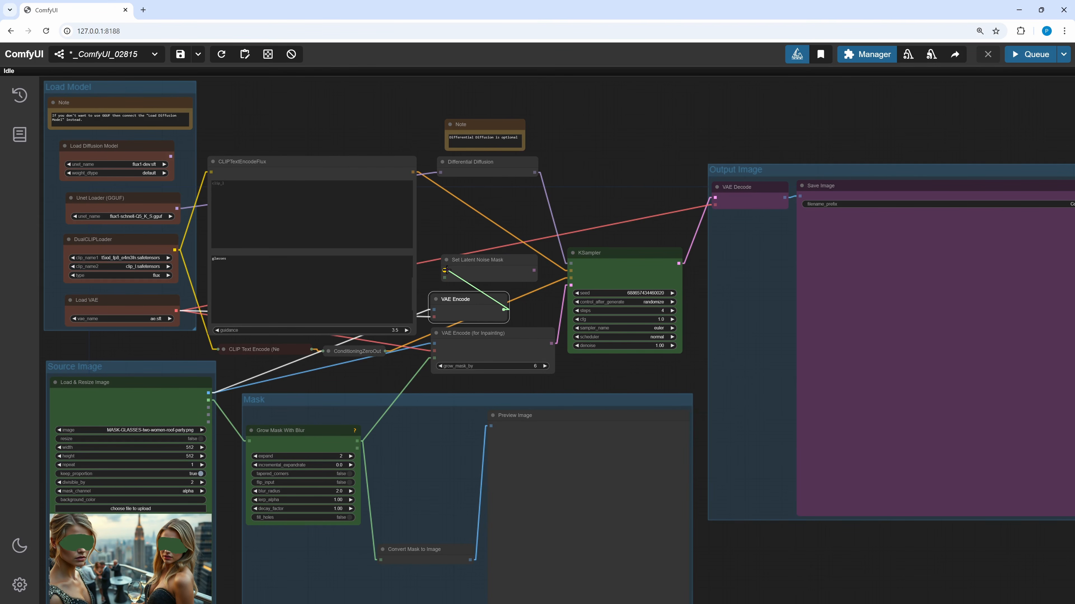
{"action": "left_click_drag", "start_coordinate": [358, 441], "coordinate": [445, 278]}
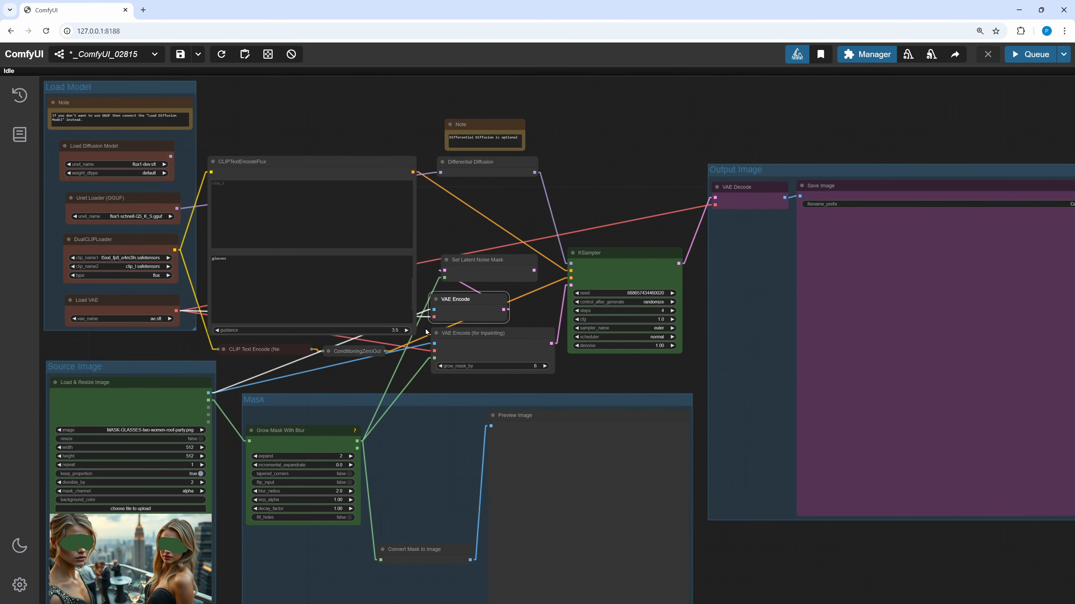
{"action": "left_click_drag", "start_coordinate": [483, 349], "coordinate": [469, 367]}
{"action": "left_click_drag", "start_coordinate": [534, 270], "coordinate": [571, 285]}
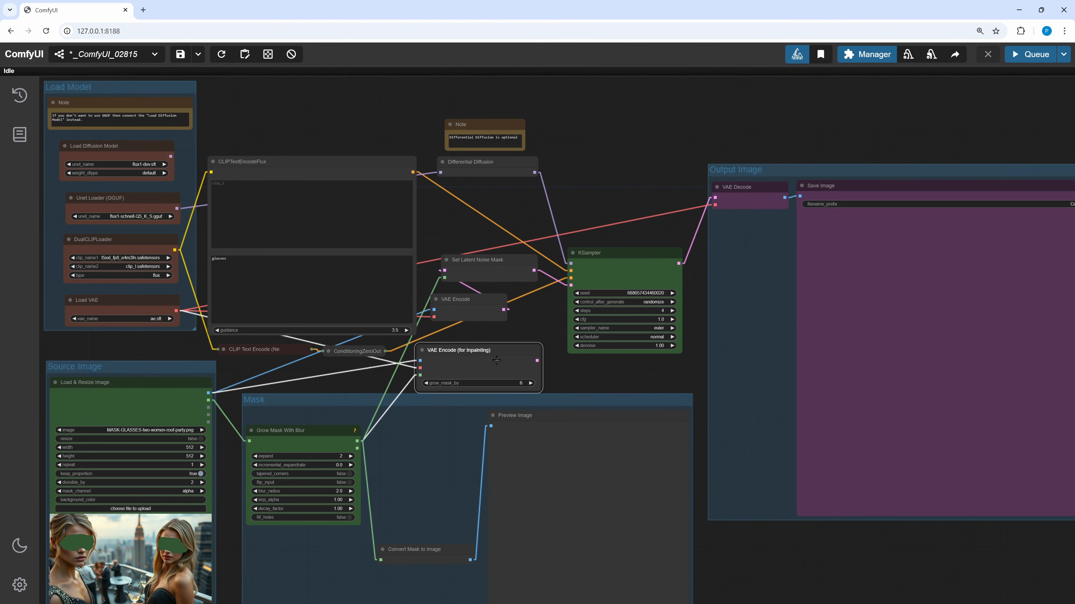
- Delete the VAE Encode (for Inpainting) node and rearrange the VAE Encode and Set Latent Noise Mask nodes
{"action": "left_click", "coordinate": [511, 357]}
{"action": "mouse_move", "coordinate": [511, 357]}
{"action": "left_mouse_down"}
{"action": "mouse_move", "coordinate": [503, 346]}
{"action": "mouse_move", "coordinate": [514, 344]}
{"action": "left_mouse_up"}
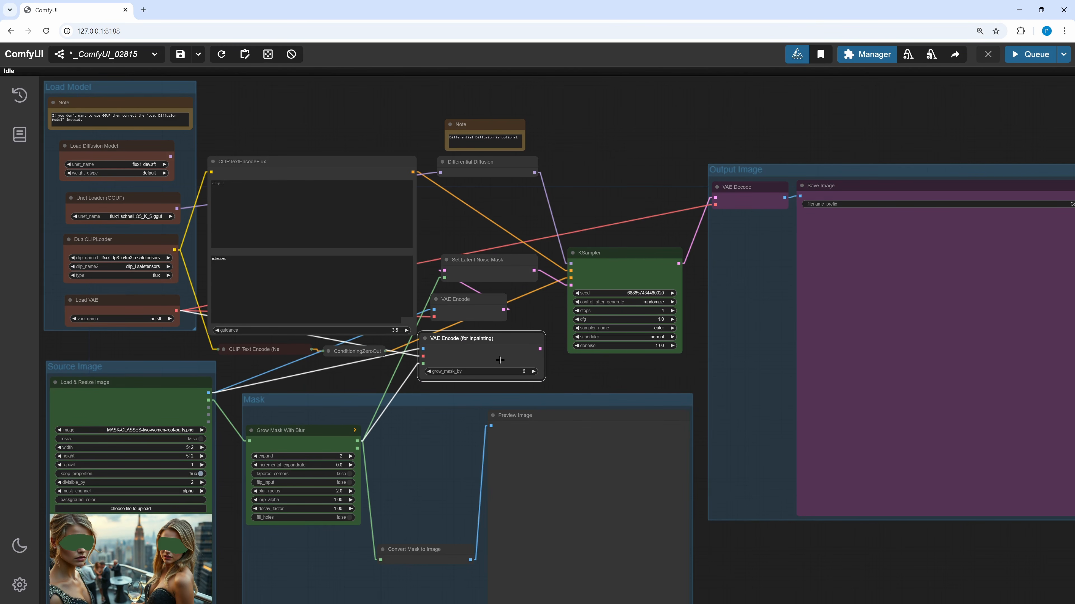
{"action": "key", "text": "Delete"}
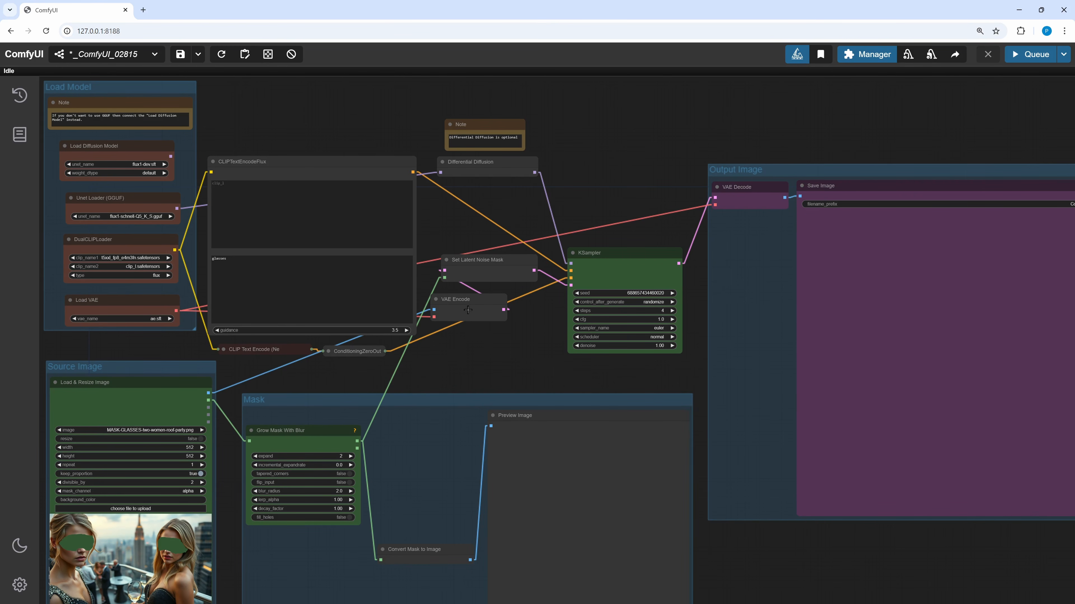
{"action": "left_click_drag", "start_coordinate": [468, 311], "coordinate": [462, 370]}
{"action": "left_click_drag", "start_coordinate": [489, 278], "coordinate": [498, 310]}
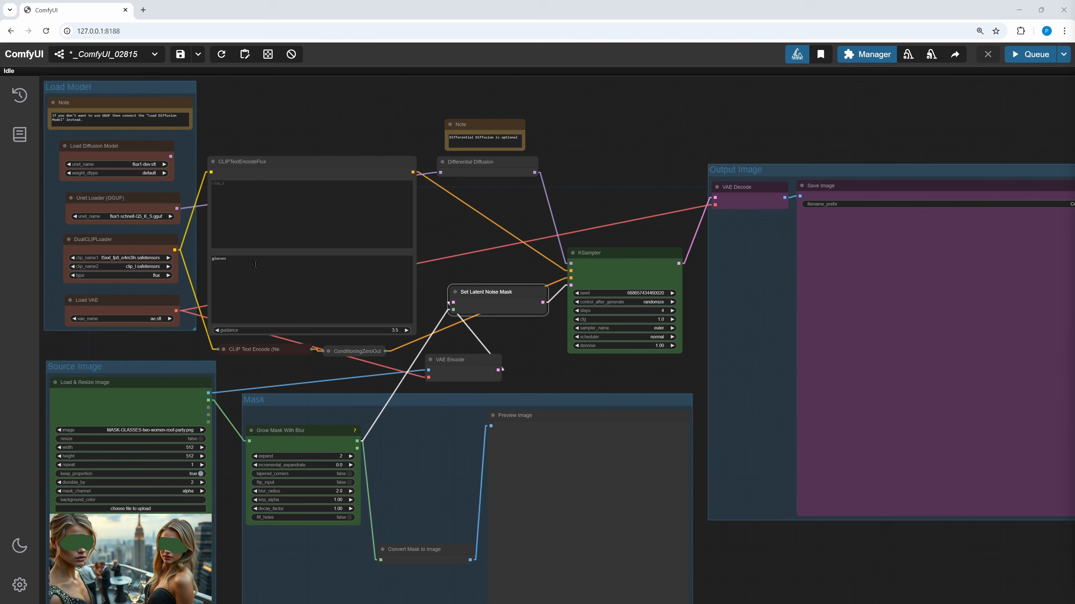
- Paste the fireflies prompt and load MASK-FIREFLY-two-women-roof-party.png as the source image
{"action": "left_click_drag", "start_coordinate": [255, 264], "coordinate": [205, 261]}
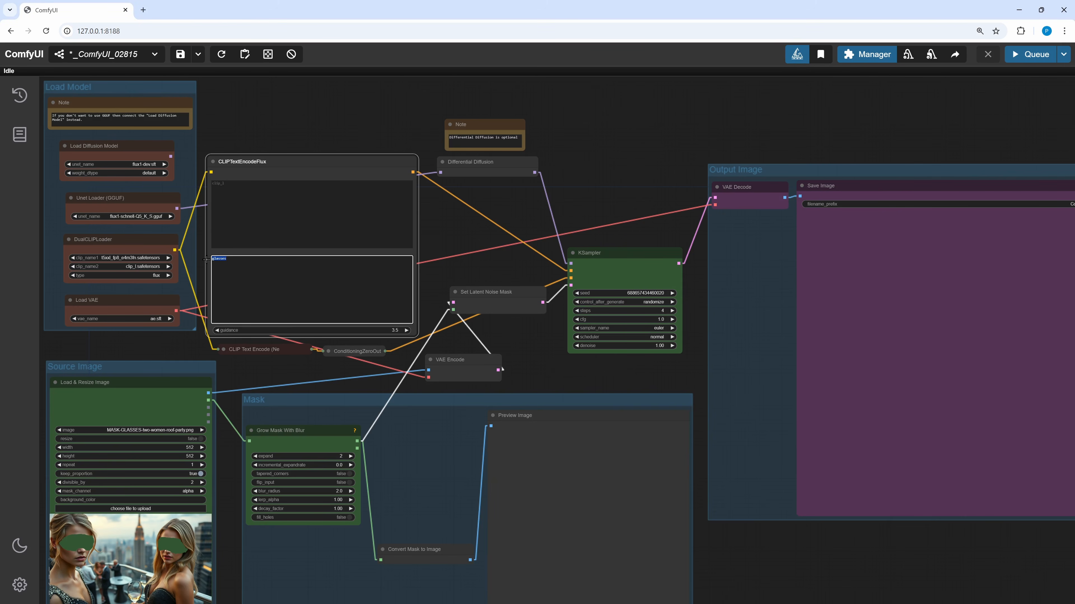
{"action": "type", "text": "A swarm of fireflies forming the letters \"FLUX\"."}
{"action": "left_click_drag", "start_coordinate": [535, 448], "coordinate": [120, 565]}
- Queue the fireflies inpainting run
{"action": "left_click_drag", "start_coordinate": [494, 274], "coordinate": [505, 279]}
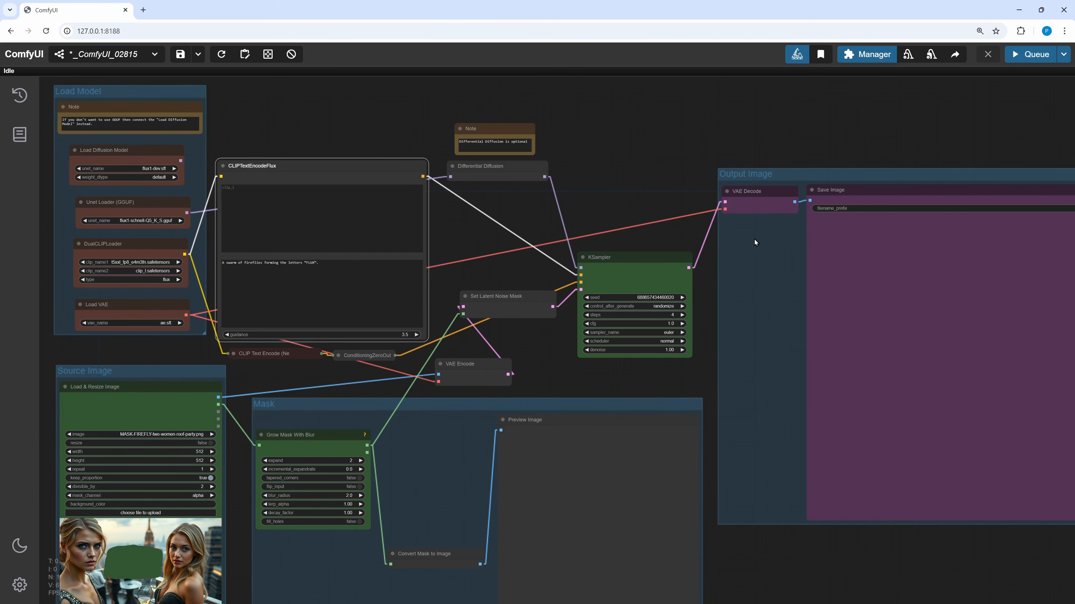
{"action": "left_click", "coordinate": [1031, 55]}
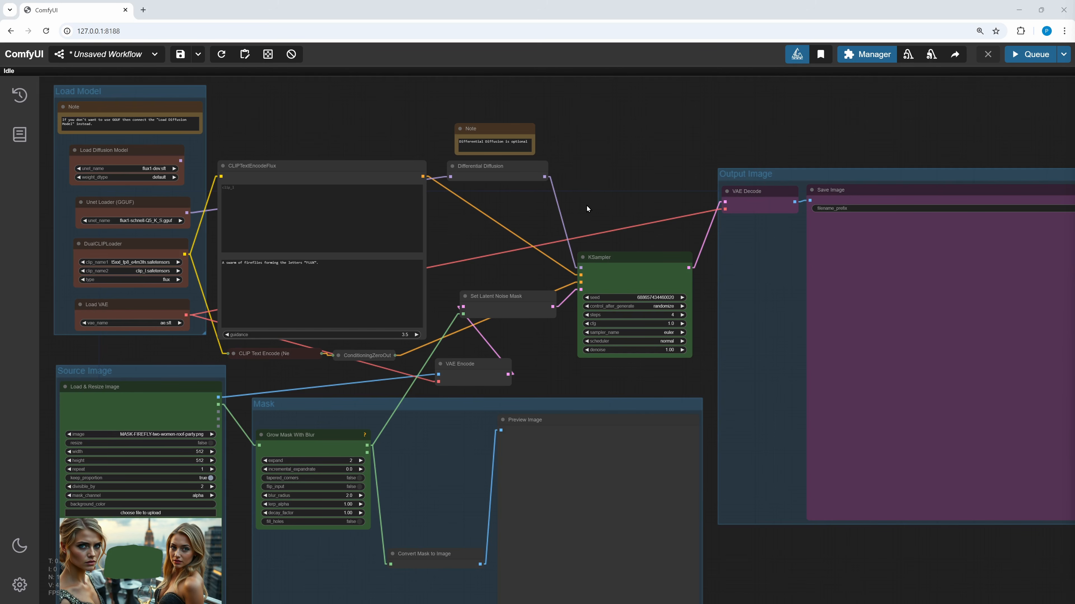
- Add an InpaintModelConditioning node above the KSampler
{"action": "double_click", "coordinate": [587, 206]}
{"action": "type", "text": "inpain"}
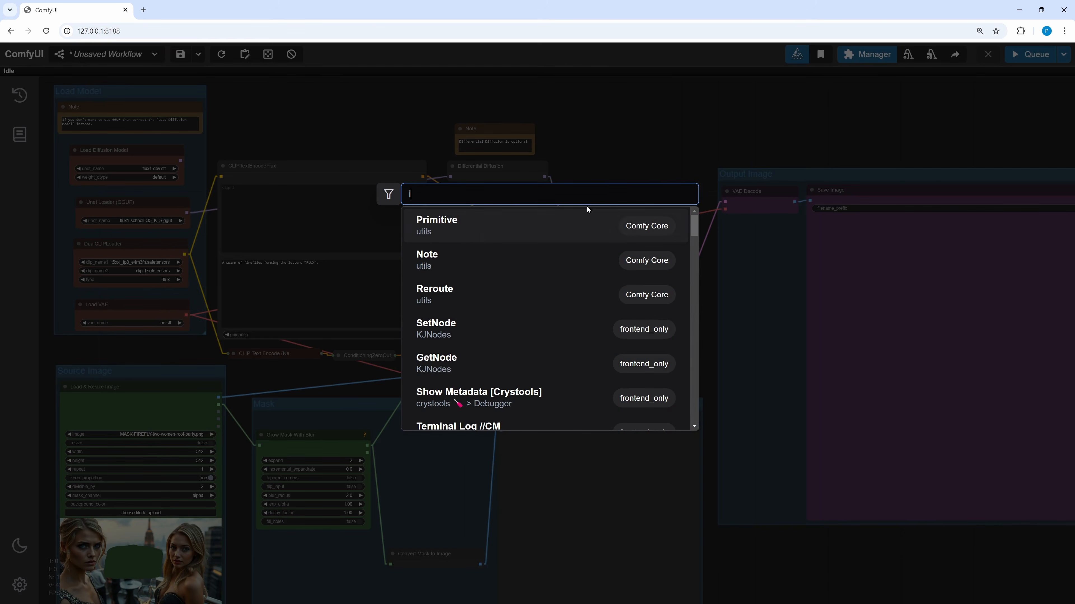
{"action": "type", "text": "t"}
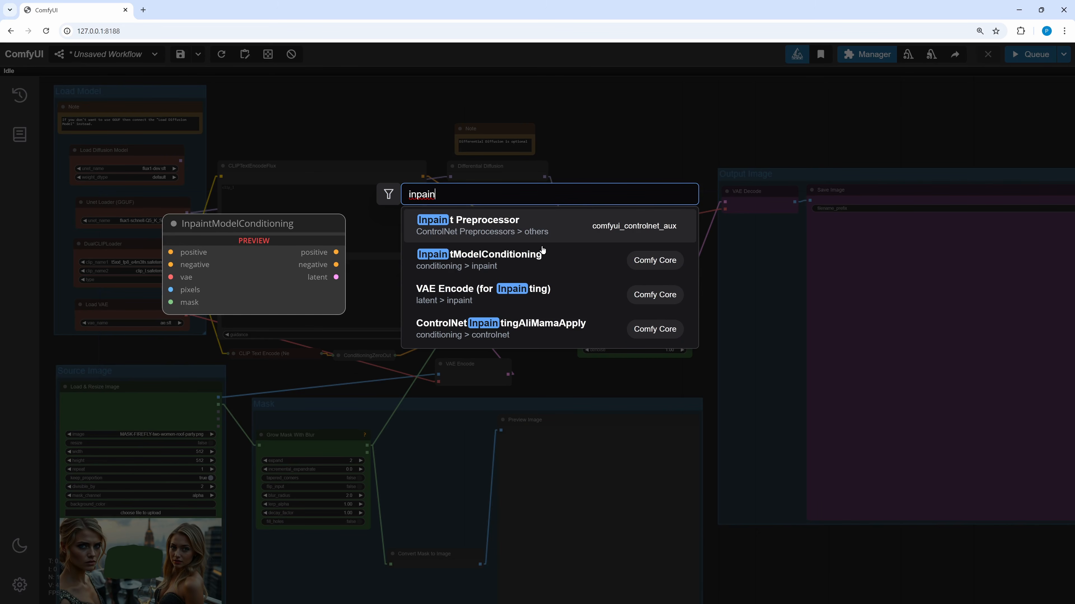
{"action": "left_click", "coordinate": [540, 254]}
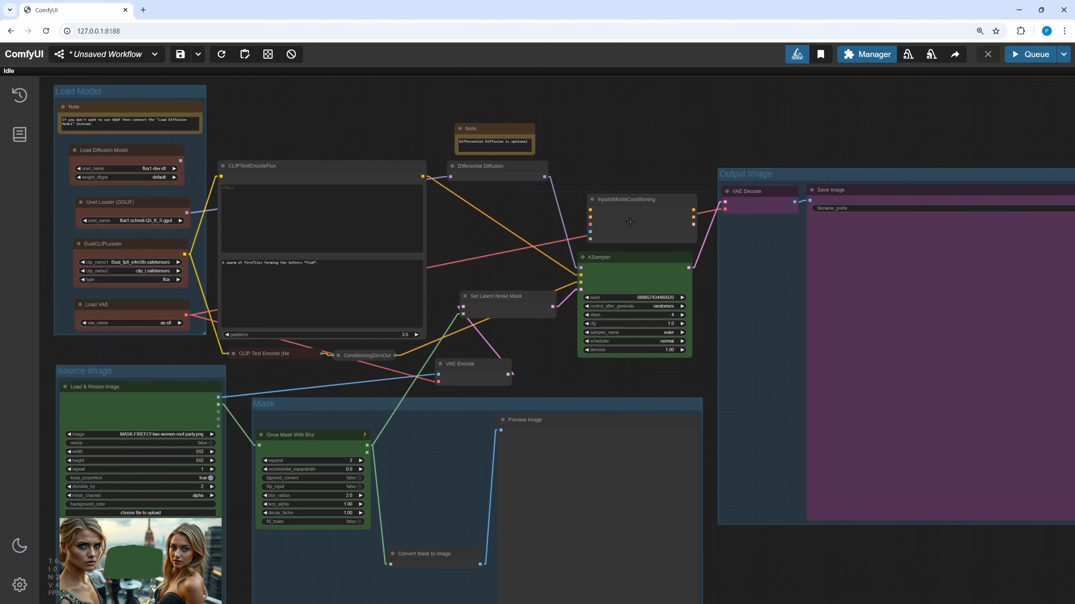
{"action": "left_click_drag", "start_coordinate": [630, 222], "coordinate": [495, 241]}
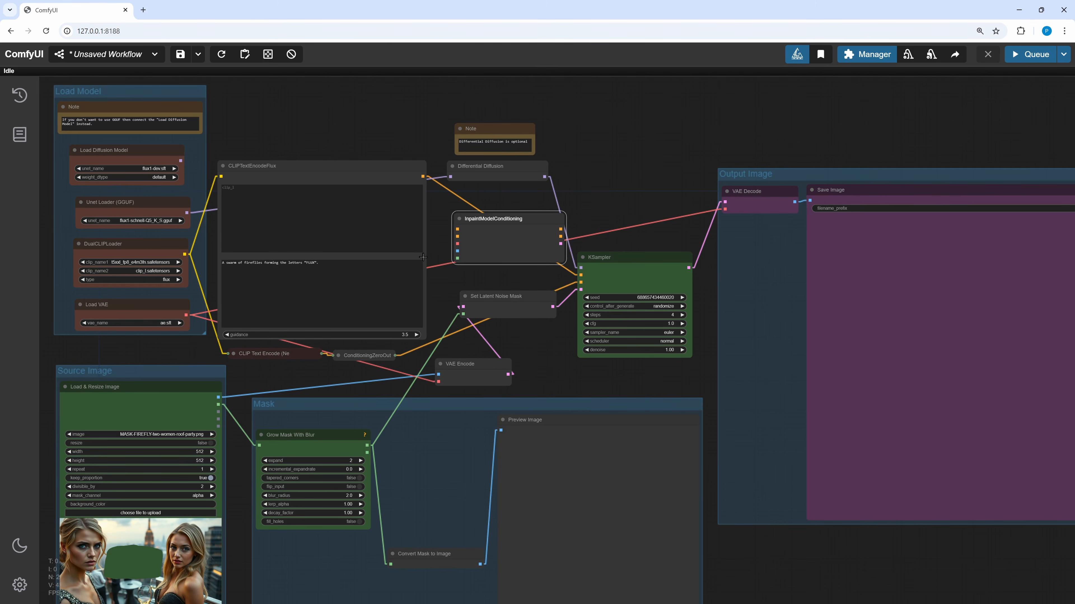
- Connect the VAE, source image, mask and conditioning into InpaintModelConditioning and its outputs into the KSampler
{"action": "left_click_drag", "start_coordinate": [186, 315], "coordinate": [457, 244]}
{"action": "left_click_drag", "start_coordinate": [218, 397], "coordinate": [458, 251]}
{"action": "left_click_drag", "start_coordinate": [366, 445], "coordinate": [457, 229]}
{"action": "left_click", "coordinate": [338, 356]}
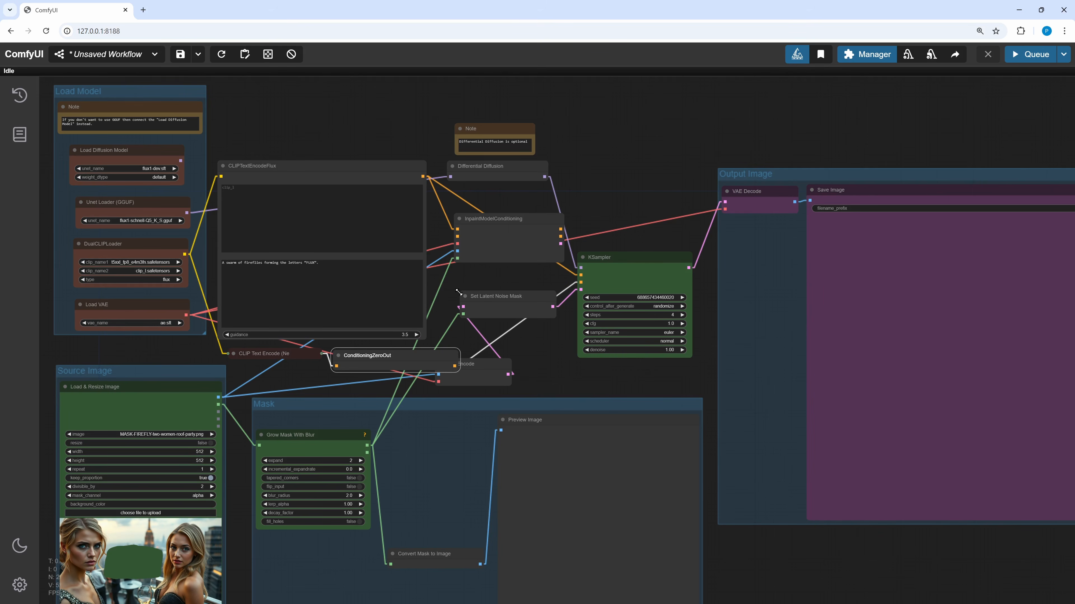
{"action": "left_click_drag", "start_coordinate": [456, 366], "coordinate": [457, 236]}
{"action": "left_click_drag", "start_coordinate": [459, 371], "coordinate": [402, 364]}
{"action": "left_click", "coordinate": [338, 356]}
{"action": "mouse_move", "coordinate": [493, 221]}
{"action": "left_mouse_down"}
{"action": "mouse_move", "coordinate": [522, 208]}
{"action": "mouse_move", "coordinate": [491, 208]}
{"action": "left_mouse_up"}
{"action": "left_click_drag", "start_coordinate": [559, 217], "coordinate": [581, 289]}
- Delete the Set Latent Noise Mask and VAE Encode nodes
{"action": "left_click_drag", "start_coordinate": [505, 309], "coordinate": [505, 331]}
{"action": "left_click_drag", "start_coordinate": [507, 379], "coordinate": [497, 374]}
{"action": "left_click", "coordinate": [506, 333]}
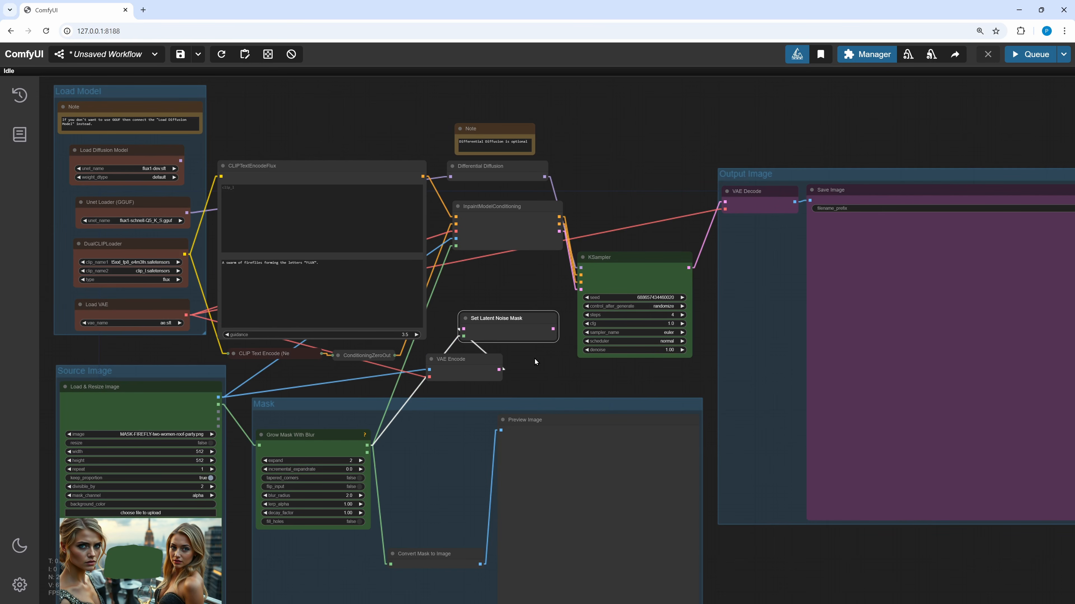
{"action": "key", "text": "Delete"}
{"action": "left_click", "coordinate": [483, 372]}
{"action": "key", "text": "Delete"}
- Reposition InpaintModelConditioning and run the workflow
{"action": "left_click_drag", "start_coordinate": [508, 237], "coordinate": [507, 301]}
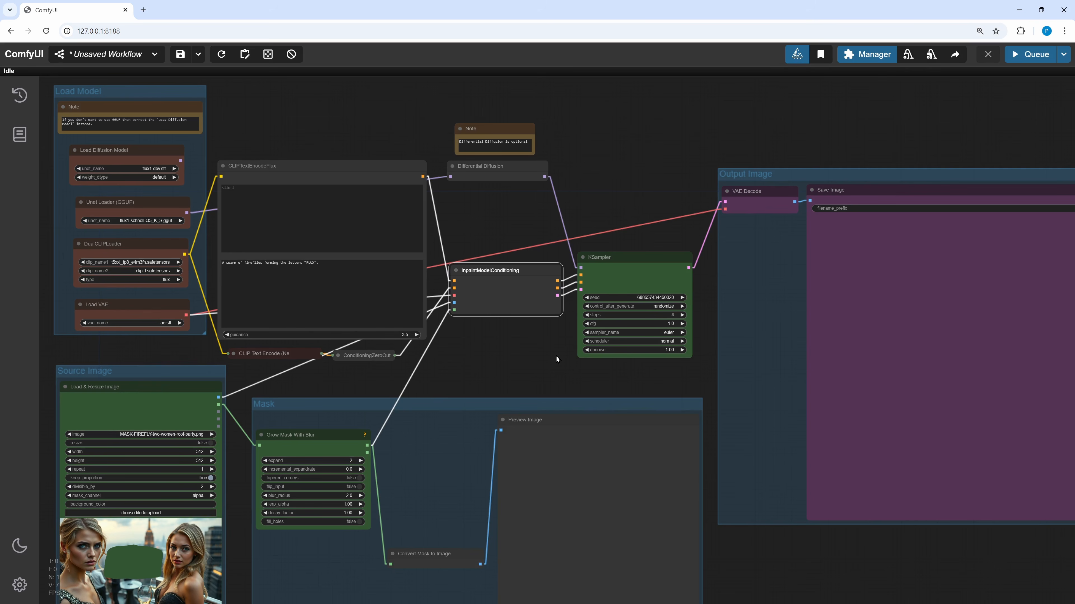
{"action": "key", "text": "ctrl+Return"}
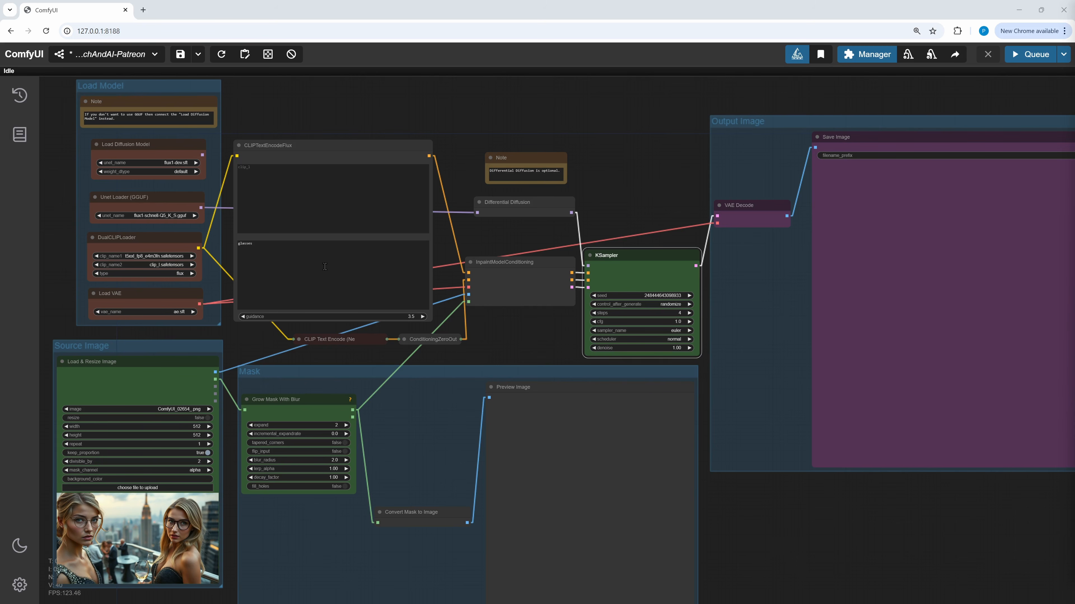
- Paste a long prompt describing two women in expensive evening wear at a rooftop party in New York
{"action": "left_click_drag", "start_coordinate": [264, 246], "coordinate": [236, 246]}
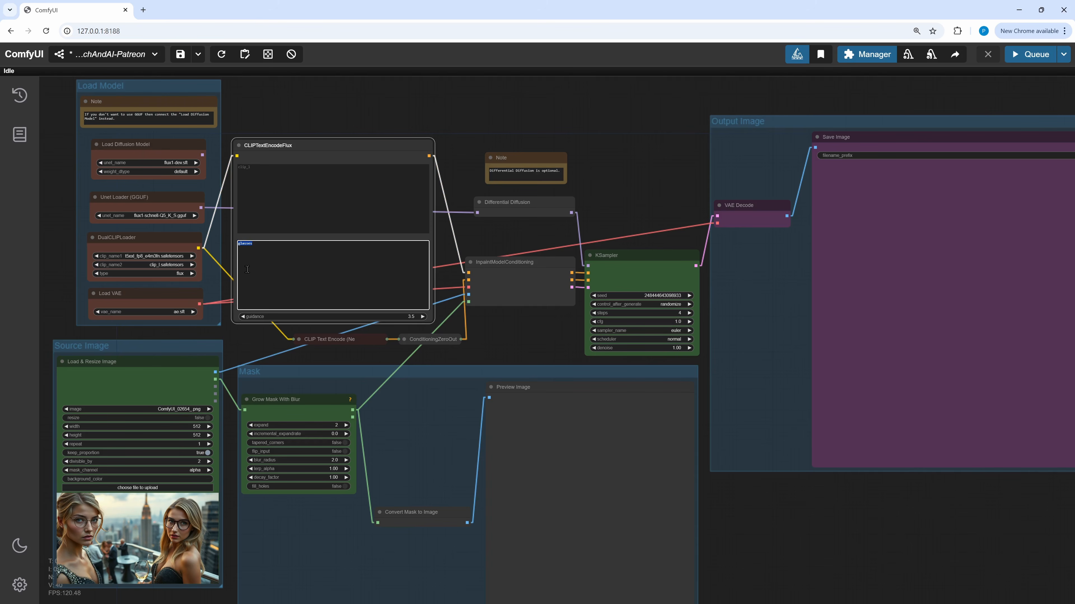
{"action": "type", "text": "We see a hyperrealistic photo close-up of two woman wearing fashionable expensive evening wear in the age of 25 and 35, looking into the camera. Their Make-up is different. The left woman has blue eyes, blond hair and looks angry. The right woman has green eyes and dark-blond hair. In the background is an elegant party on the roof of a sky-scraper in the middle of a hypermodern city."}
{"action": "left_click", "coordinate": [503, 346]}
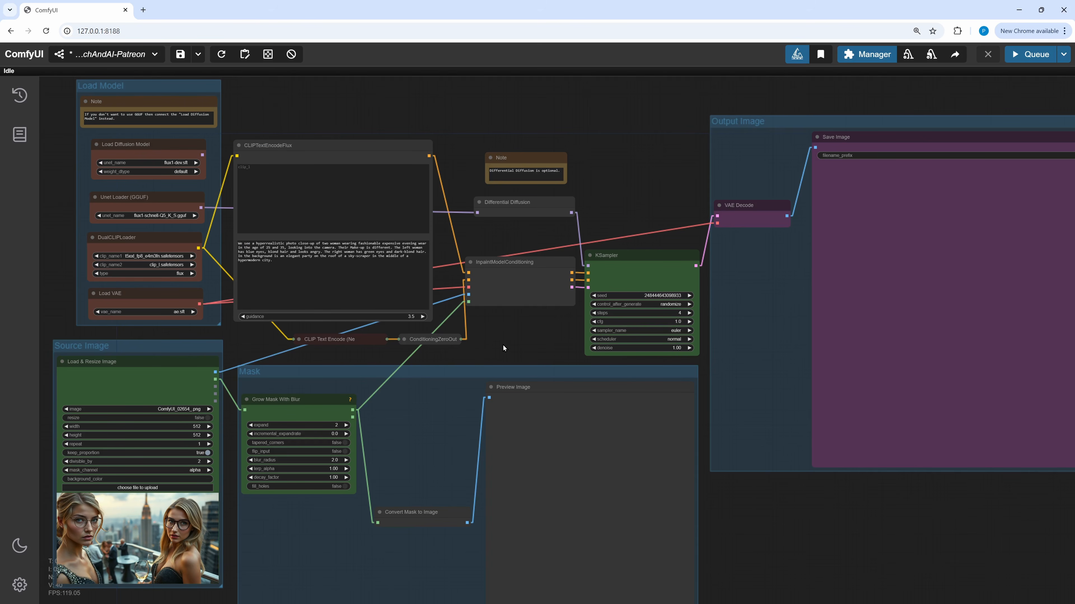
- Add a Pad Image for Outpainting node inside the Mask group
{"action": "scroll", "coordinate": [503, 345], "scroll_direction": "up", "scroll_amount": 6}
{"action": "left_click_drag", "start_coordinate": [455, 314], "coordinate": [514, 339]}
{"action": "scroll", "coordinate": [744, 368], "scroll_direction": "down", "scroll_amount": 4}
{"action": "scroll", "coordinate": [744, 369], "scroll_direction": "down", "scroll_amount": 2}
{"action": "double_click", "coordinate": [515, 341]}
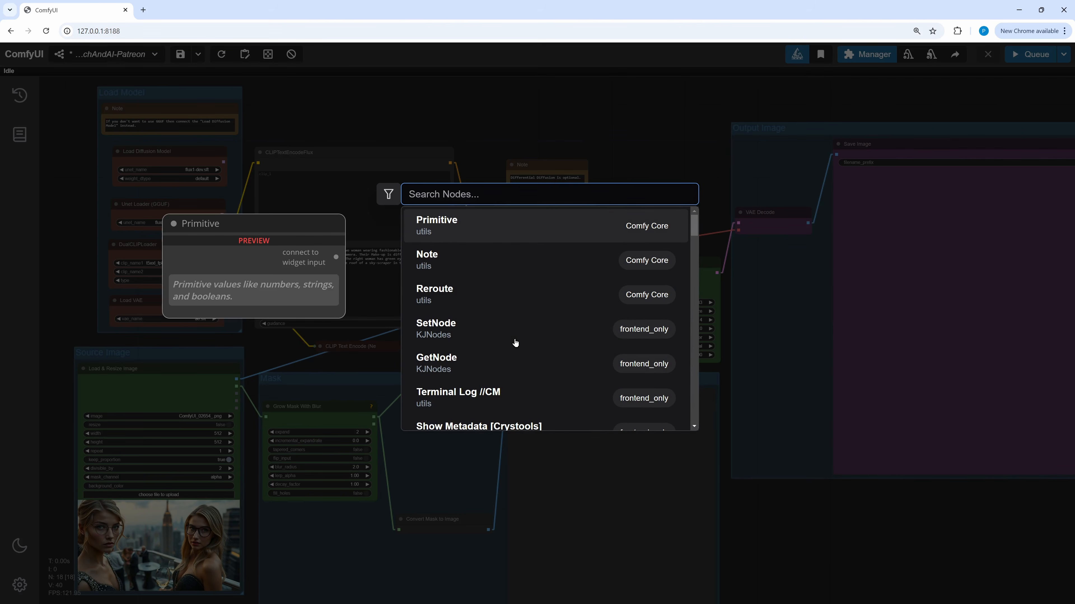
{"action": "type", "text": "pad ima"}
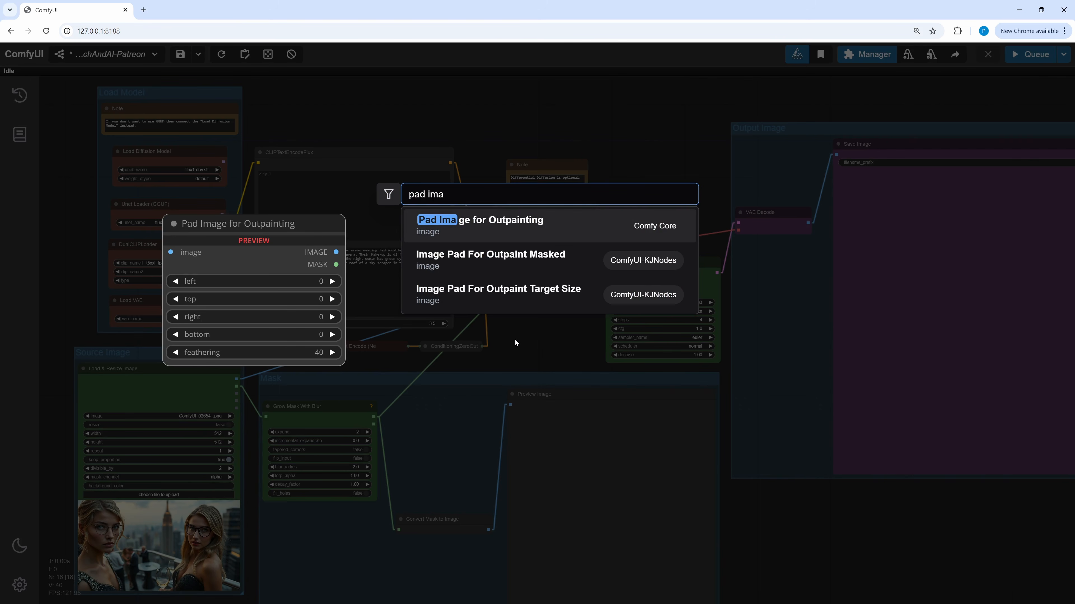
{"action": "left_click", "coordinate": [487, 230]}
{"action": "left_click_drag", "start_coordinate": [550, 334], "coordinate": [301, 520]}
{"action": "left_click_drag", "start_coordinate": [402, 503], "coordinate": [521, 407]}
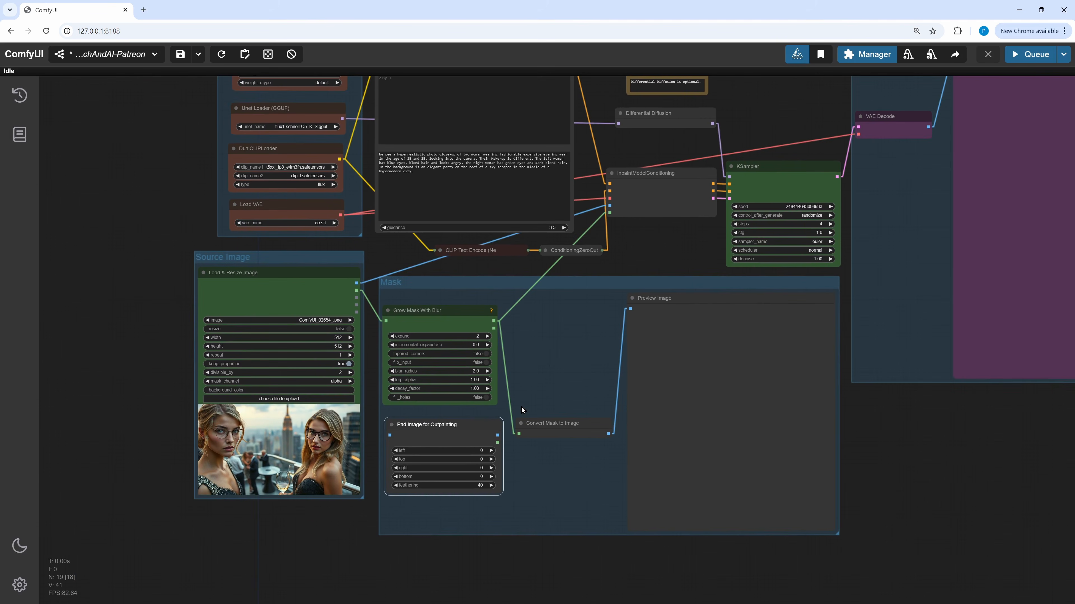
- Wire Pad Image for Outpainting between the source image and InpaintModelConditioning's pixels and mask, and delete Grow Mask With Blur
{"action": "left_click_drag", "start_coordinate": [498, 443], "coordinate": [609, 213]}
{"action": "left_click_drag", "start_coordinate": [498, 435], "coordinate": [609, 206]}
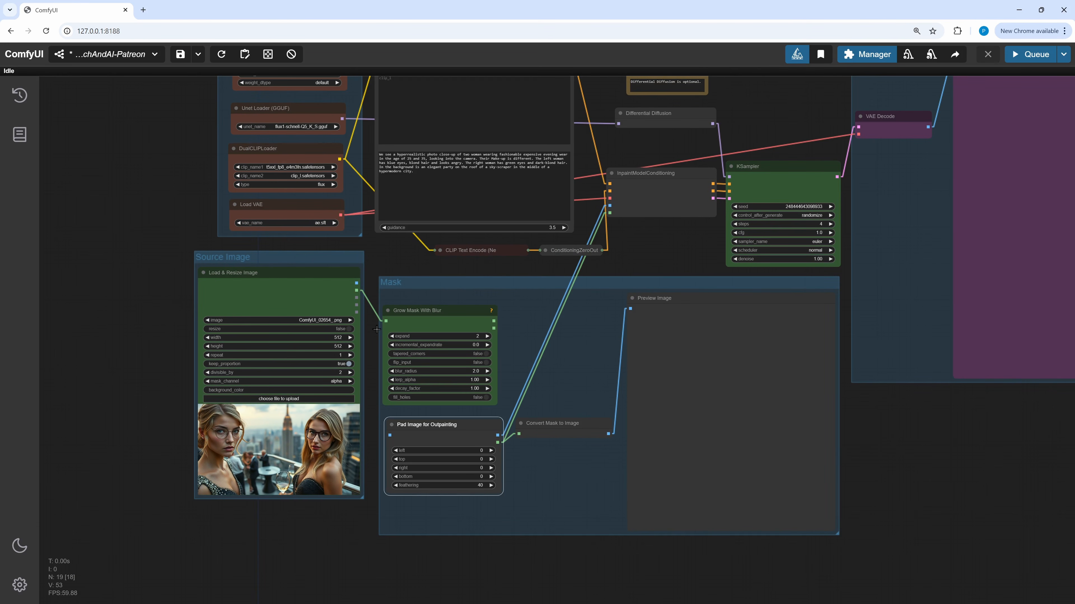
{"action": "left_click_drag", "start_coordinate": [357, 283], "coordinate": [446, 303]}
{"action": "left_click", "coordinate": [427, 312]}
{"action": "key", "text": "Delete"}
- Set the padding's left value to 128
{"action": "left_click", "coordinate": [478, 329]}
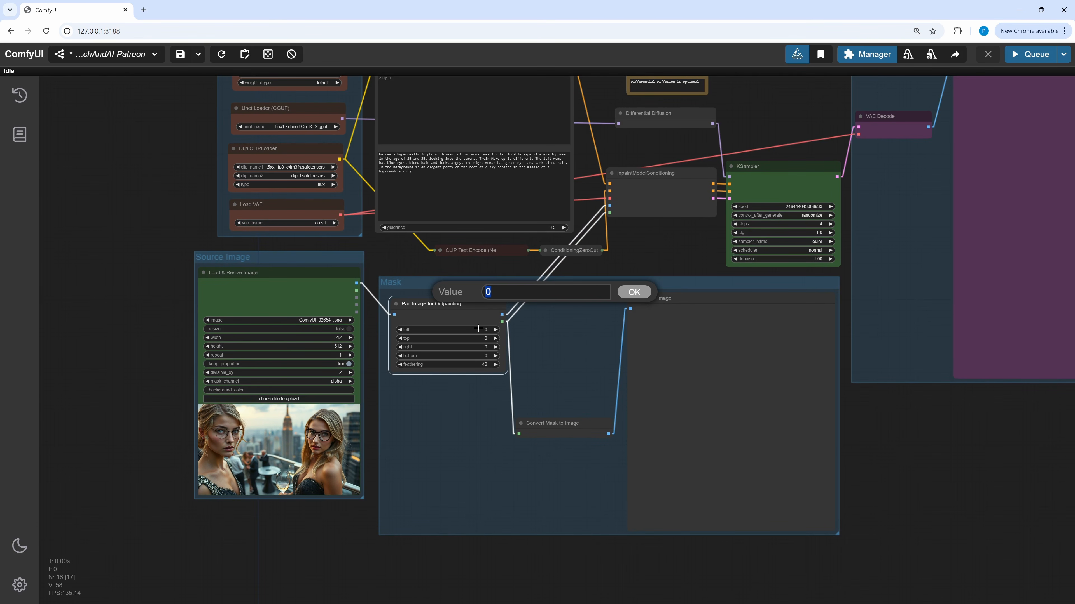
{"action": "key", "text": "Return"}
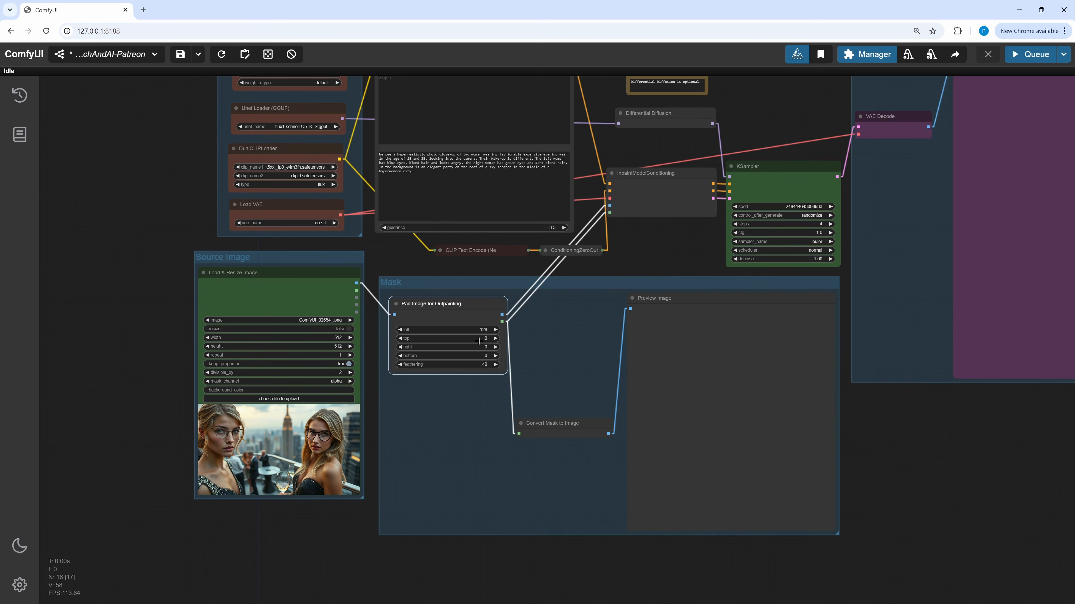
- Set the top, right and bottom padding values to 128 as well
{"action": "left_click", "coordinate": [479, 341]}
{"action": "type", "text": "128"}
{"action": "key", "text": "Return"}
{"action": "left_click", "coordinate": [479, 348]}
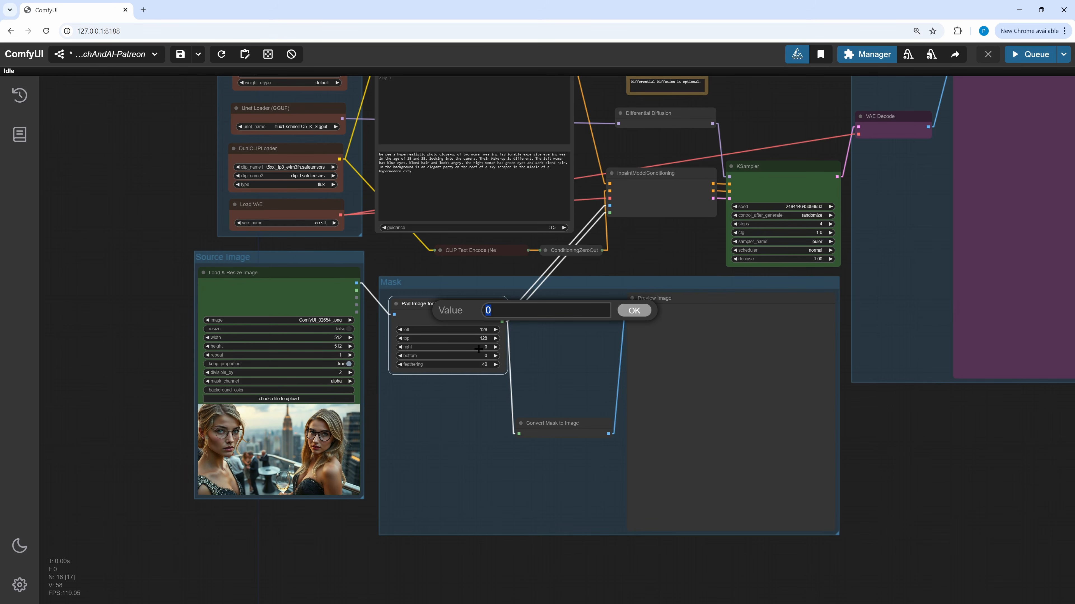
{"action": "key", "text": "Return"}
{"action": "left_click", "coordinate": [474, 357]}
{"action": "key", "text": "Return"}
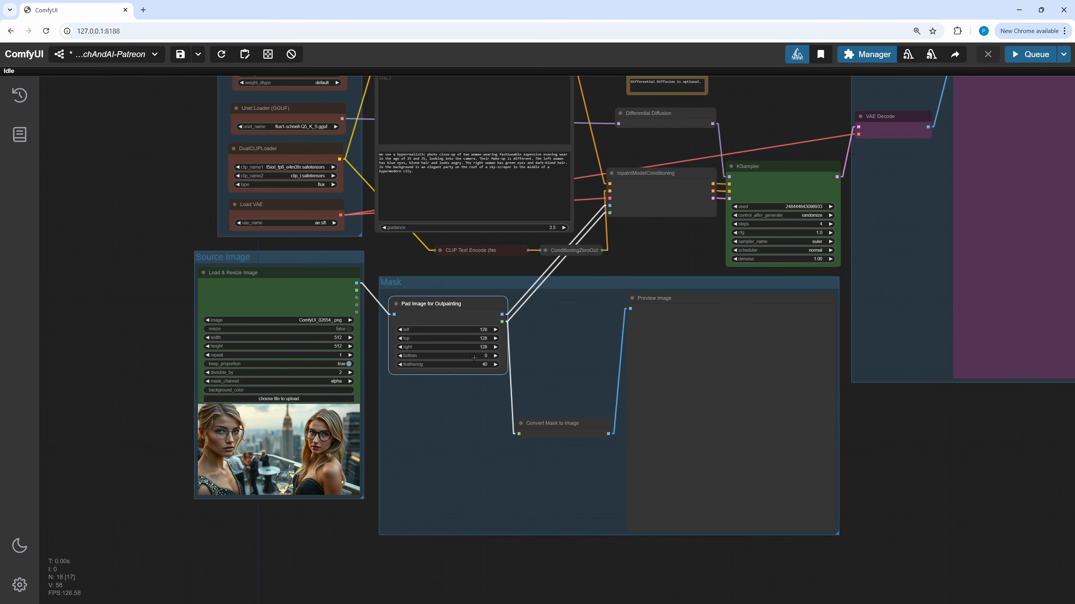
- Queue the outpainting workflow to generate the extended image
{"action": "left_click_drag", "start_coordinate": [660, 254], "coordinate": [513, 344]}
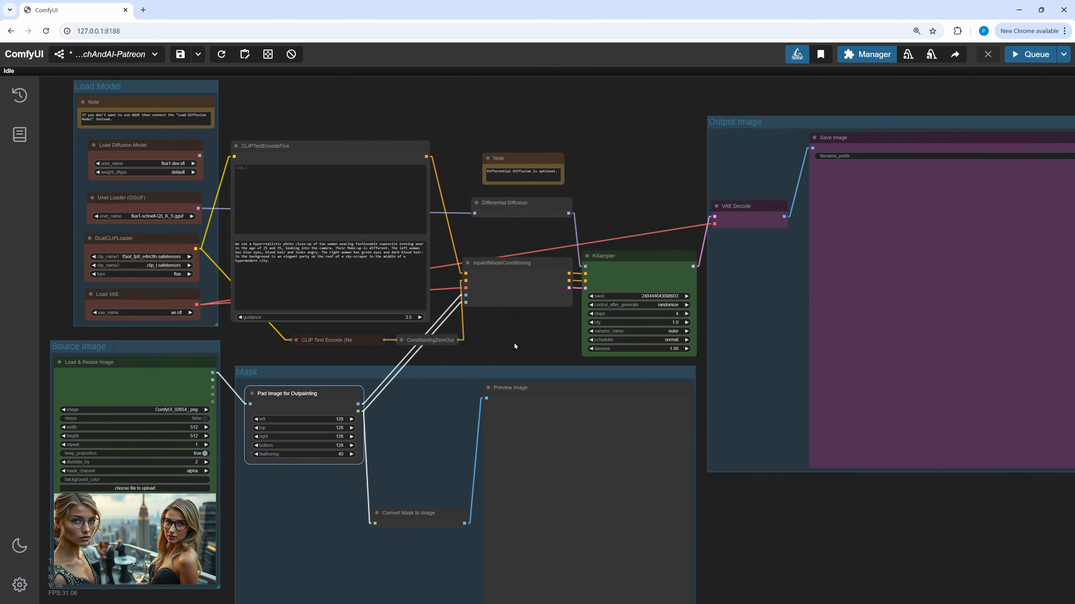
{"action": "key", "text": "ctrl+Return"}
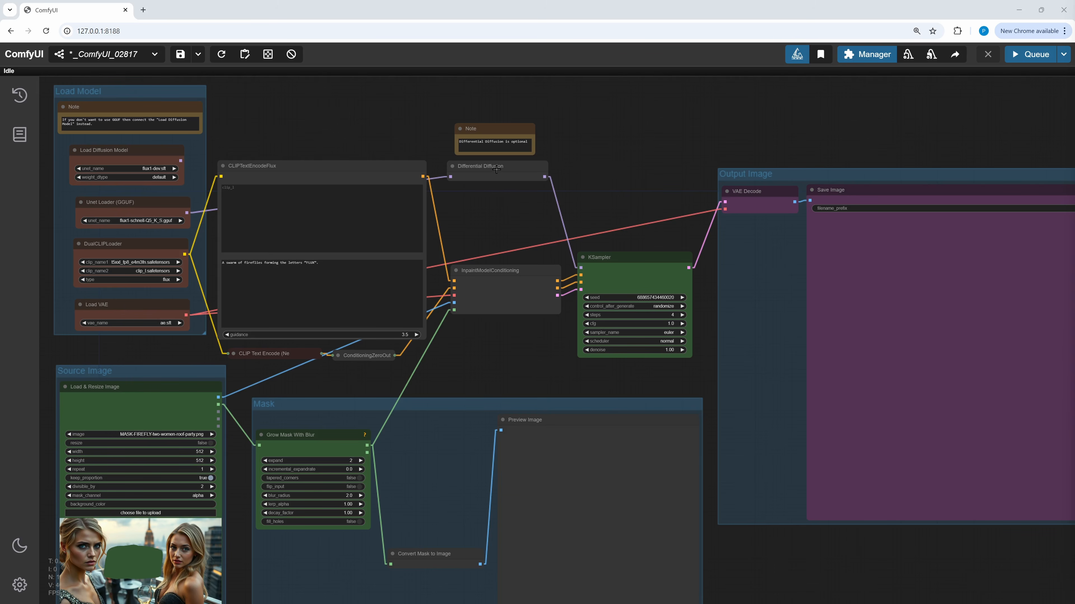
- Open the ComfyUI_02817 inpainting workflow and rearrange the note above the graph
{"action": "left_click_drag", "start_coordinate": [486, 169], "coordinate": [491, 232]}
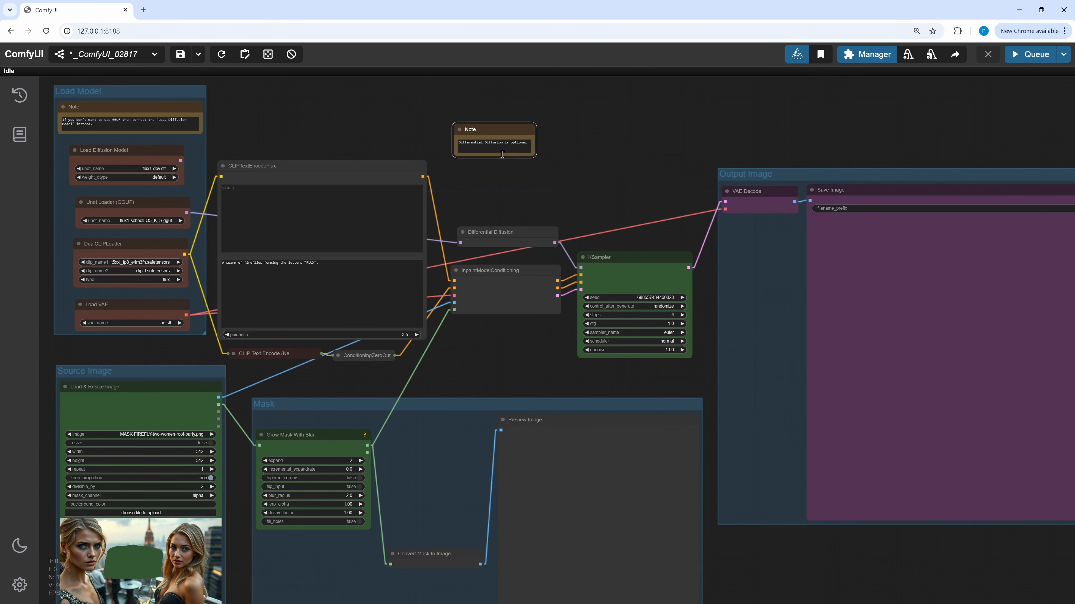
{"action": "left_click_drag", "start_coordinate": [510, 128], "coordinate": [511, 192]}
{"action": "left_click_drag", "start_coordinate": [458, 116], "coordinate": [474, 177]}
- Add a Load ControlNet Model node and choose the flux-alimama-dev-Controlnet-Inpainting-Alpha model
{"action": "double_click", "coordinate": [474, 177]}
{"action": "type", "text": "controlnet"}
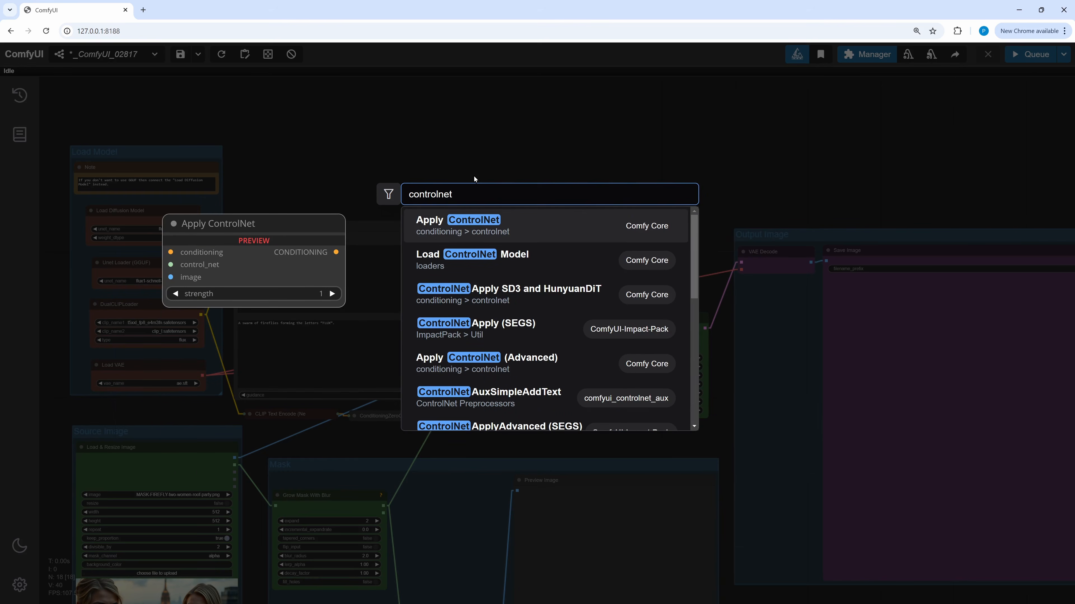
{"action": "left_click", "coordinate": [495, 258]}
{"action": "scroll", "coordinate": [503, 216], "scroll_direction": "up", "scroll_amount": 5}
{"action": "left_click_drag", "start_coordinate": [487, 112], "coordinate": [328, 124]}
{"action": "left_click", "coordinate": [374, 156]}
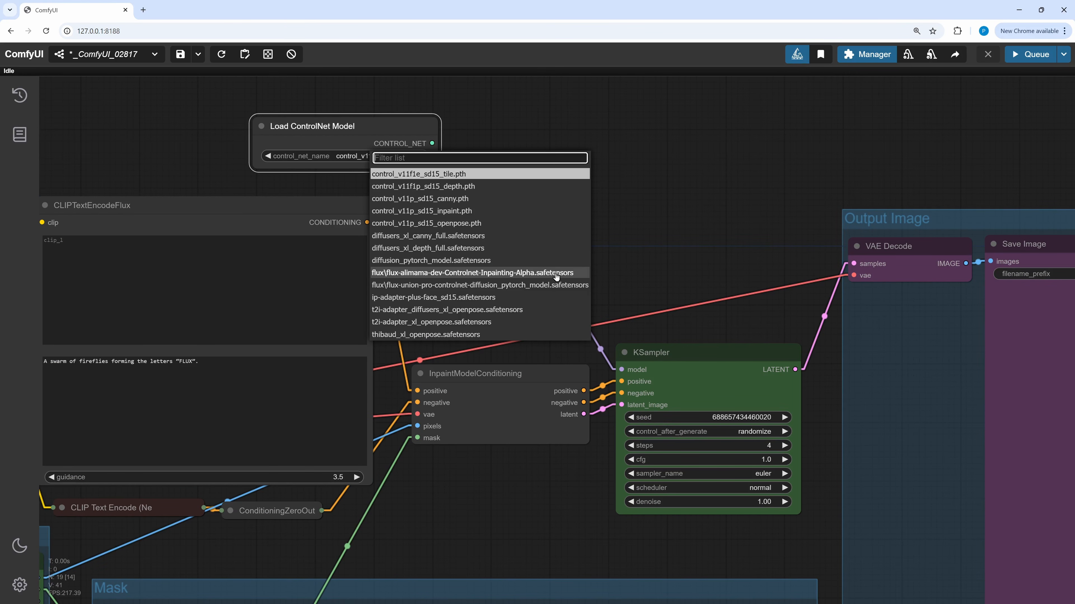
{"action": "left_click", "coordinate": [419, 276]}
- Add a ControlNetInpaintingAliMamaApply node next to the ControlNet loader
{"action": "scroll", "coordinate": [453, 246], "scroll_direction": "up", "scroll_amount": 2}
{"action": "left_click_drag", "start_coordinate": [619, 182], "coordinate": [565, 334]}
{"action": "double_click", "coordinate": [503, 261]}
{"action": "type", "text": "alima"}
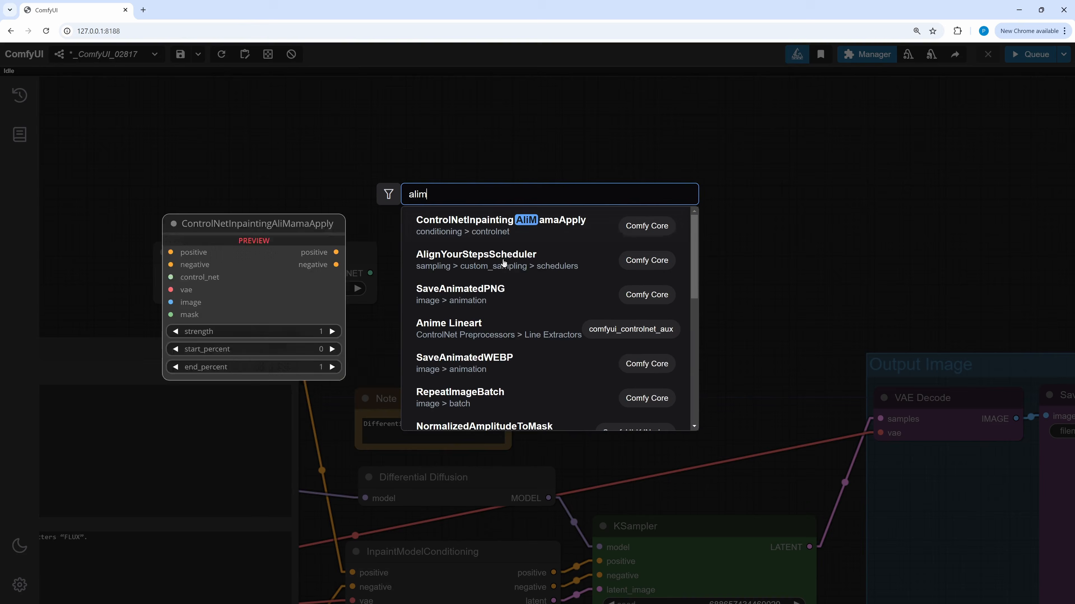
{"action": "left_click", "coordinate": [481, 232]}
{"action": "left_click_drag", "start_coordinate": [598, 249], "coordinate": [492, 168]}
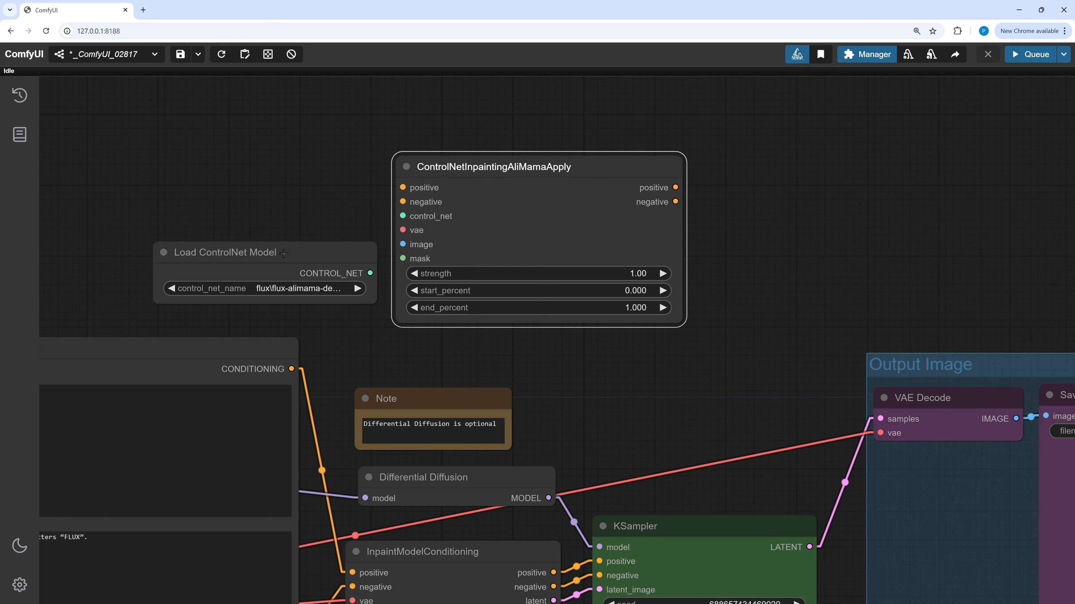
- Connect the ControlNet loader's output to the AliMama apply node's control_net input
{"action": "left_click_drag", "start_coordinate": [293, 256], "coordinate": [292, 197]}
{"action": "left_click_drag", "start_coordinate": [369, 214], "coordinate": [405, 217]}
- Create a group titled ControlNet fitted around the two ControlNet nodes
{"action": "scroll", "coordinate": [833, 326], "scroll_direction": "down", "scroll_amount": 3}
{"action": "right_click", "coordinate": [751, 235]}
{"action": "left_click", "coordinate": [756, 243]}
{"action": "left_click_drag", "start_coordinate": [795, 211], "coordinate": [755, 208]}
{"action": "type", "text": "Con"}
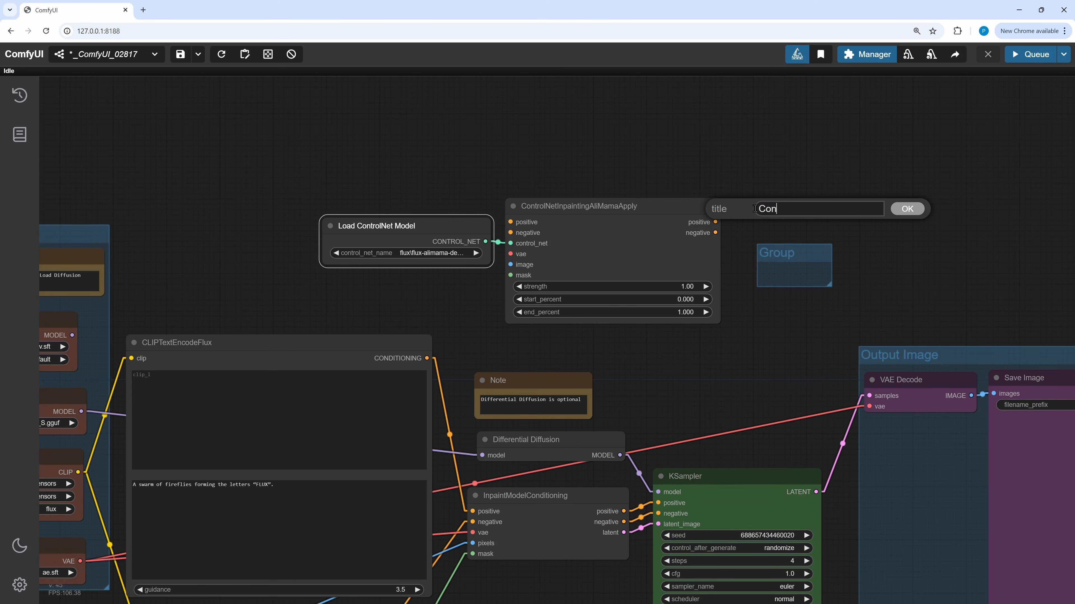
{"action": "type", "text": "trolNet"}
{"action": "key", "text": "Return"}
{"action": "right_click", "coordinate": [763, 264]}
{"action": "left_click", "coordinate": [797, 378]}
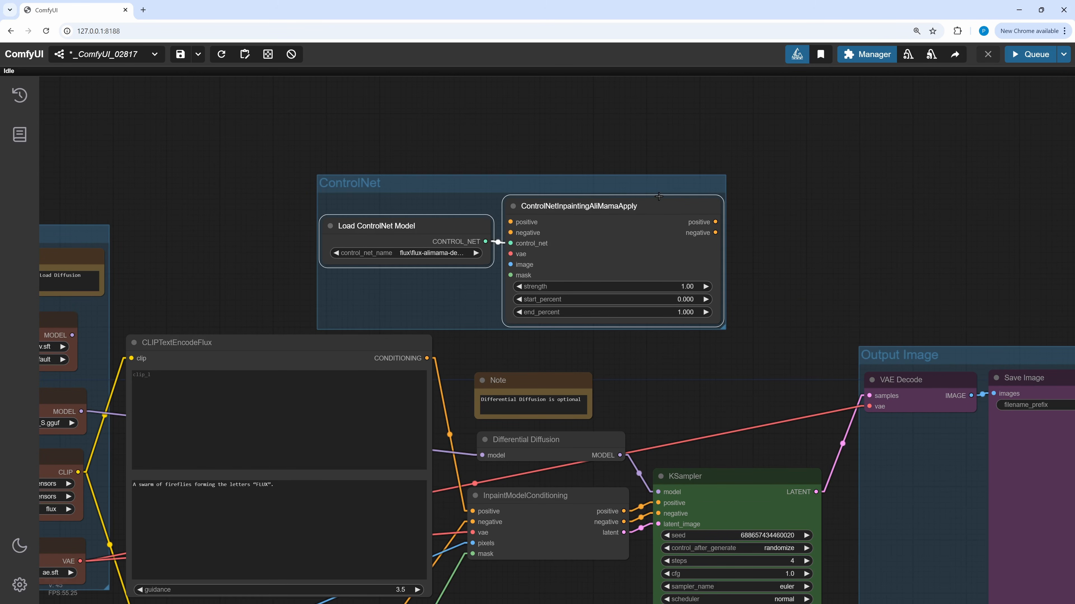
{"action": "left_click_drag", "start_coordinate": [648, 189], "coordinate": [543, 183]}
- Wire the AliMama apply node's positive and negative outputs into the KSampler
{"action": "left_click_drag", "start_coordinate": [696, 469], "coordinate": [612, 267]}
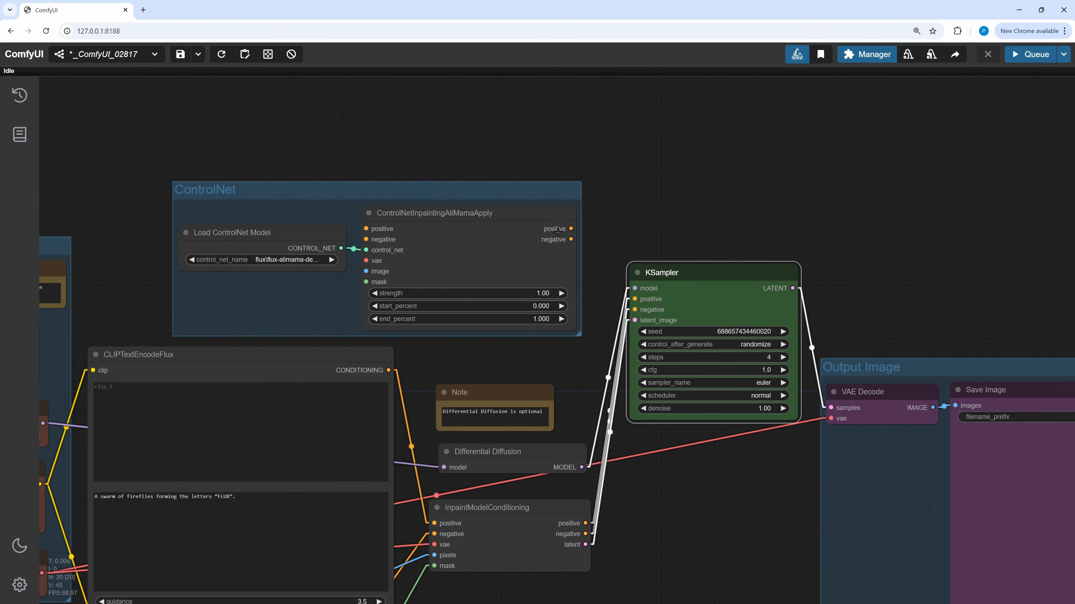
{"action": "left_click_drag", "start_coordinate": [571, 229], "coordinate": [635, 310]}
{"action": "left_click_drag", "start_coordinate": [853, 246], "coordinate": [900, 154]}
{"action": "left_click_drag", "start_coordinate": [562, 415], "coordinate": [553, 435]}
{"action": "left_click_drag", "start_coordinate": [592, 359], "coordinate": [594, 354]}
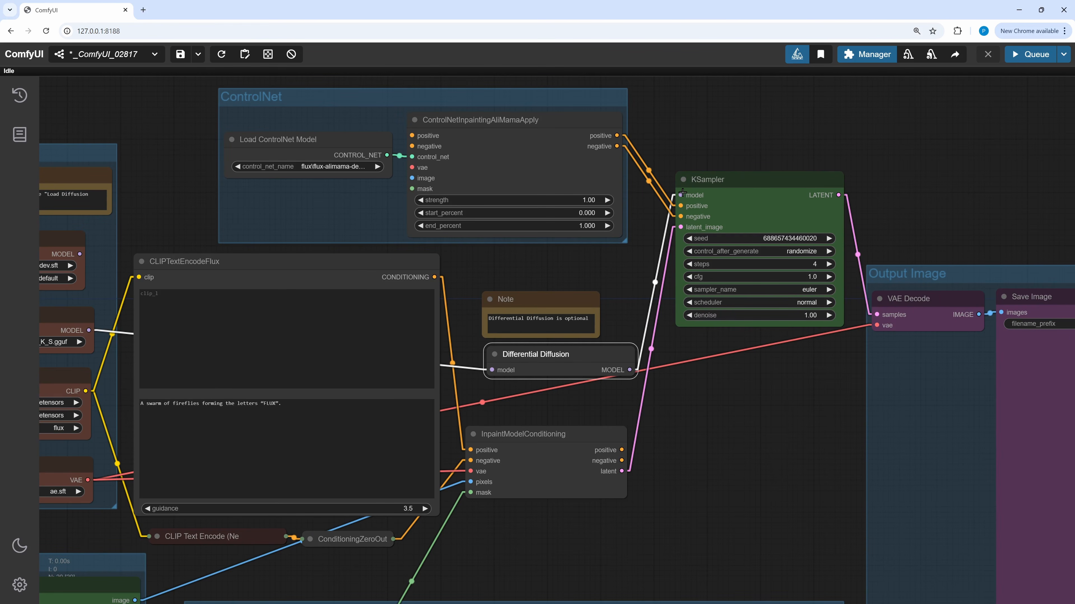
- Add a Differential Diffusion Advanced node
{"action": "double_click", "coordinate": [515, 235]}
{"action": "type", "text": "diff"}
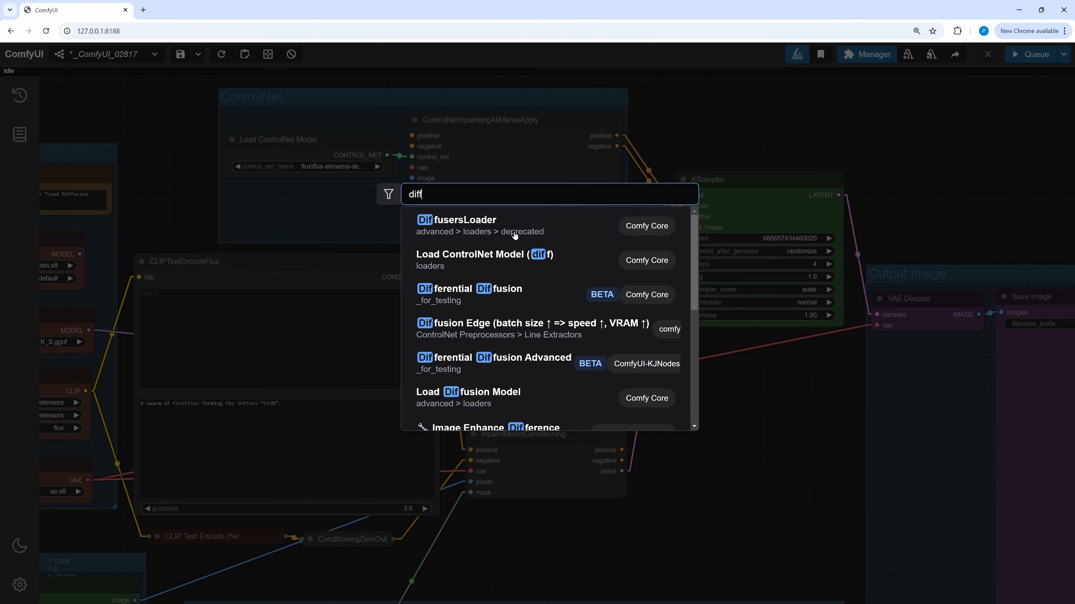
{"action": "type", "text": "er"}
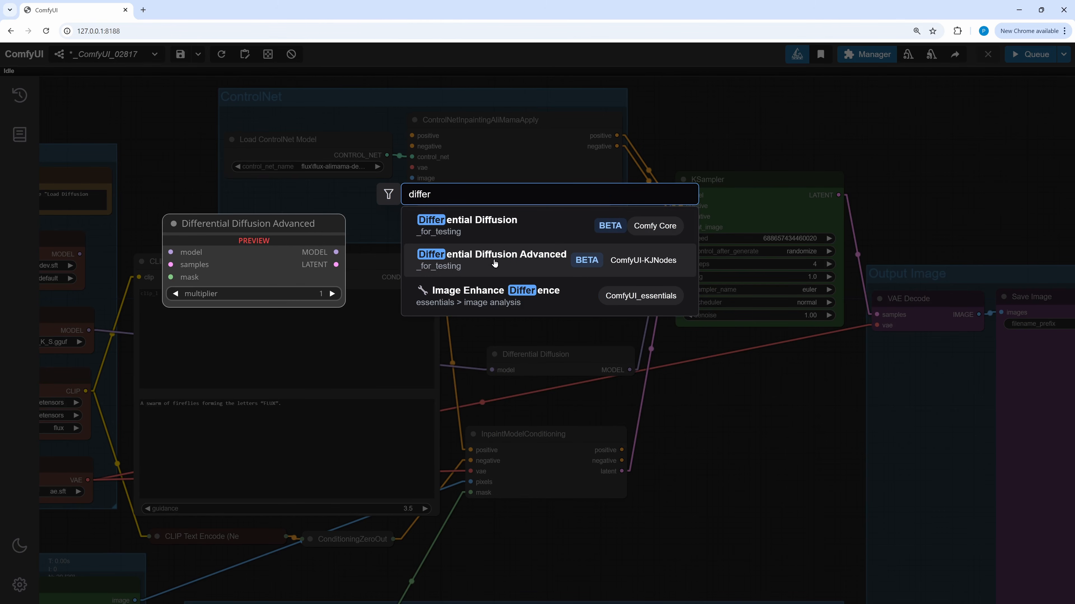
{"action": "left_click", "coordinate": [494, 264]}
- Connect Differential Diffusion Advanced's model and latent outputs to the KSampler and delete the old Differential Diffusion node
{"action": "left_click_drag", "start_coordinate": [720, 398], "coordinate": [680, 390]}
{"action": "left_click_drag", "start_coordinate": [585, 440], "coordinate": [615, 502]}
{"action": "left_click_drag", "start_coordinate": [707, 391], "coordinate": [541, 399]}
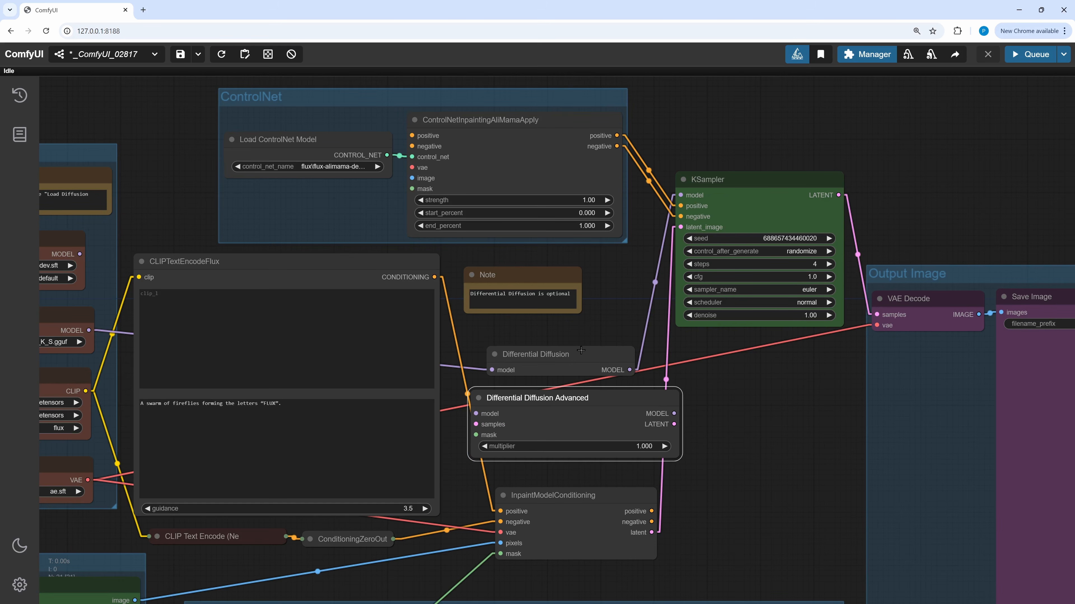
{"action": "left_click_drag", "start_coordinate": [674, 414], "coordinate": [681, 226]}
{"action": "left_click_drag", "start_coordinate": [626, 402], "coordinate": [591, 338]}
{"action": "left_click", "coordinate": [592, 356]}
{"action": "key", "text": "Delete"}
- Reroute the model and conditioning links around InpaintModelConditioning, then delete that node
{"action": "left_click", "coordinate": [589, 396]}
{"action": "left_click_drag", "start_coordinate": [524, 276], "coordinate": [547, 281]}
{"action": "left_click_drag", "start_coordinate": [545, 423], "coordinate": [678, 430]}
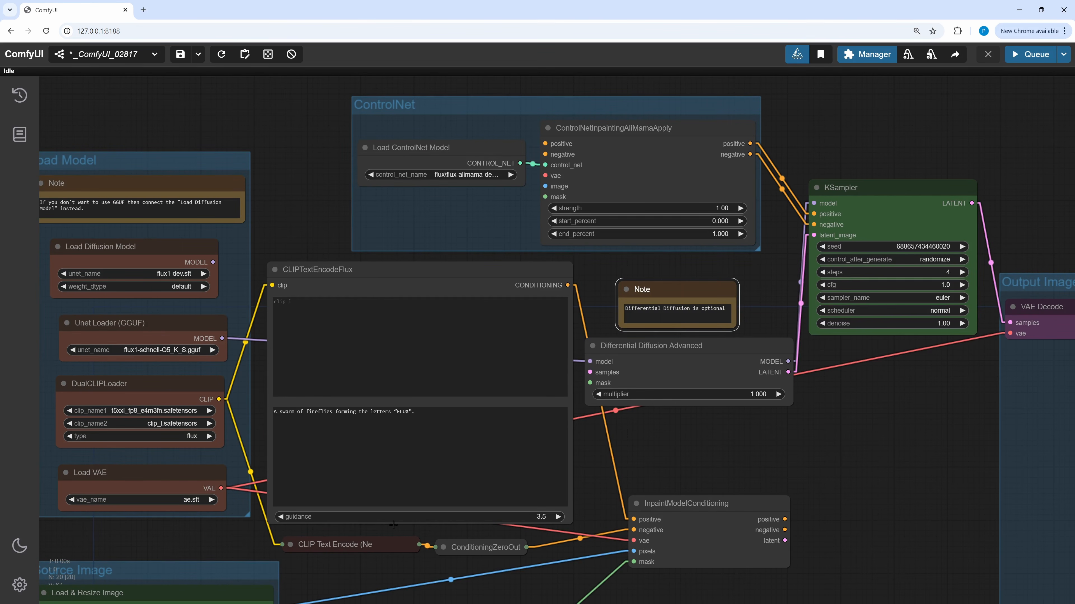
{"action": "left_click_drag", "start_coordinate": [353, 558], "coordinate": [326, 433]}
{"action": "left_click_drag", "start_coordinate": [459, 554], "coordinate": [563, 258]}
{"action": "left_click_drag", "start_coordinate": [682, 333], "coordinate": [697, 393]}
{"action": "left_click_drag", "start_coordinate": [626, 456], "coordinate": [611, 425]}
{"action": "key", "text": "Delete"}
- Add a VAE Encode node fed by the source image and the loaded VAE
{"action": "double_click", "coordinate": [610, 424]}
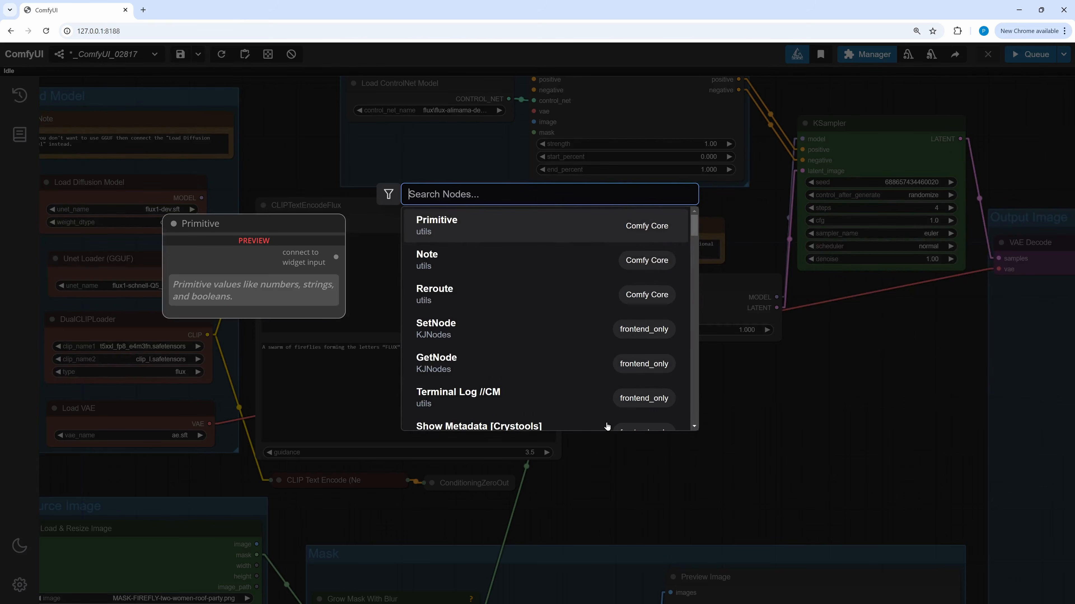
{"action": "type", "text": "vae e"}
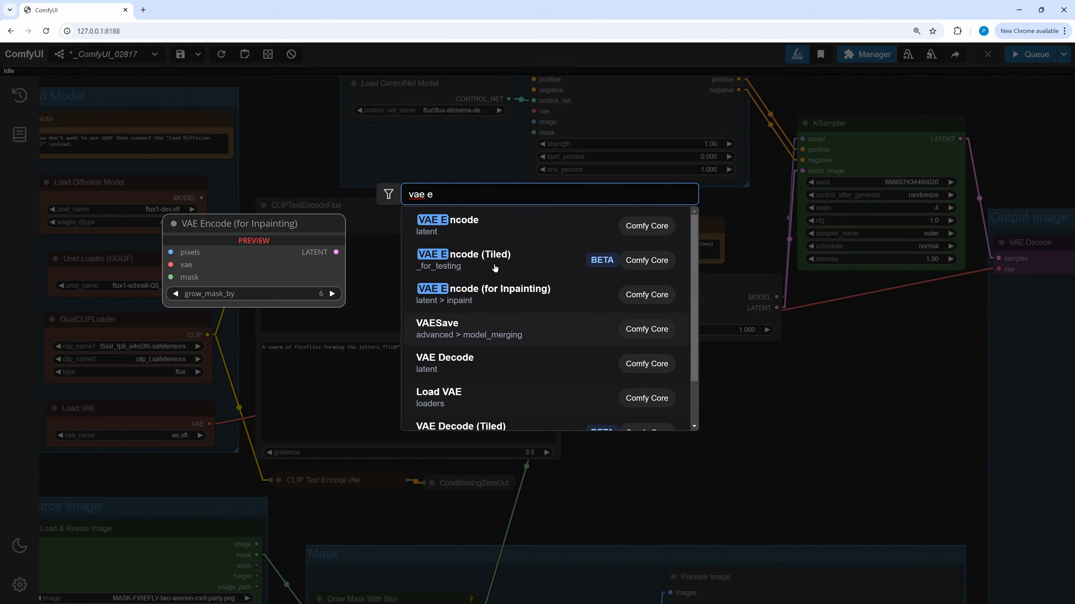
{"action": "left_click", "coordinate": [464, 223]}
{"action": "left_click_drag", "start_coordinate": [636, 475], "coordinate": [634, 477]}
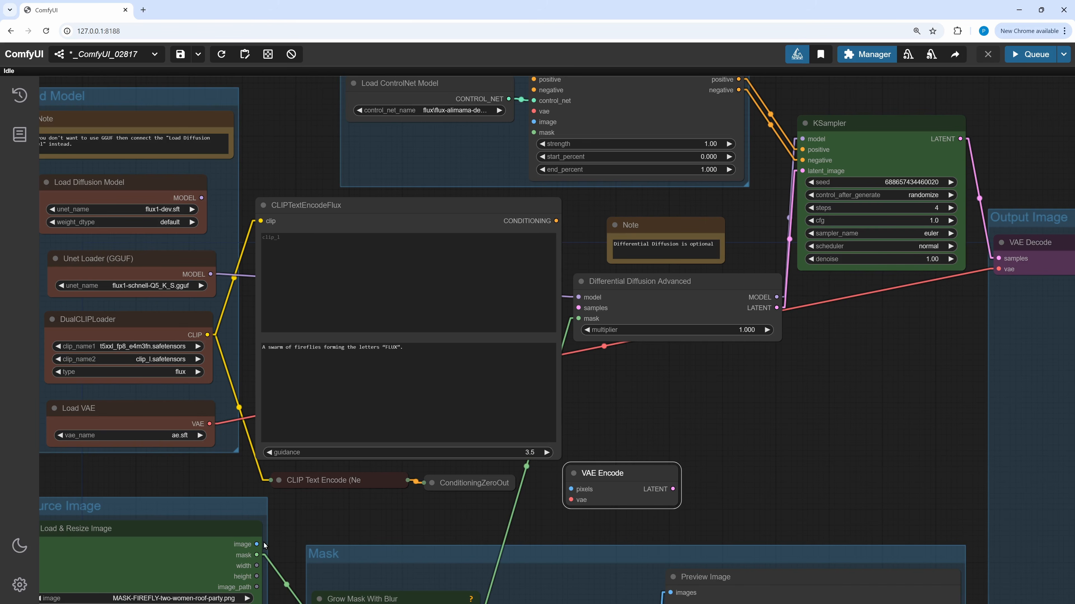
{"action": "left_click_drag", "start_coordinate": [257, 544], "coordinate": [570, 489]}
{"action": "left_click_drag", "start_coordinate": [210, 424], "coordinate": [570, 500]}
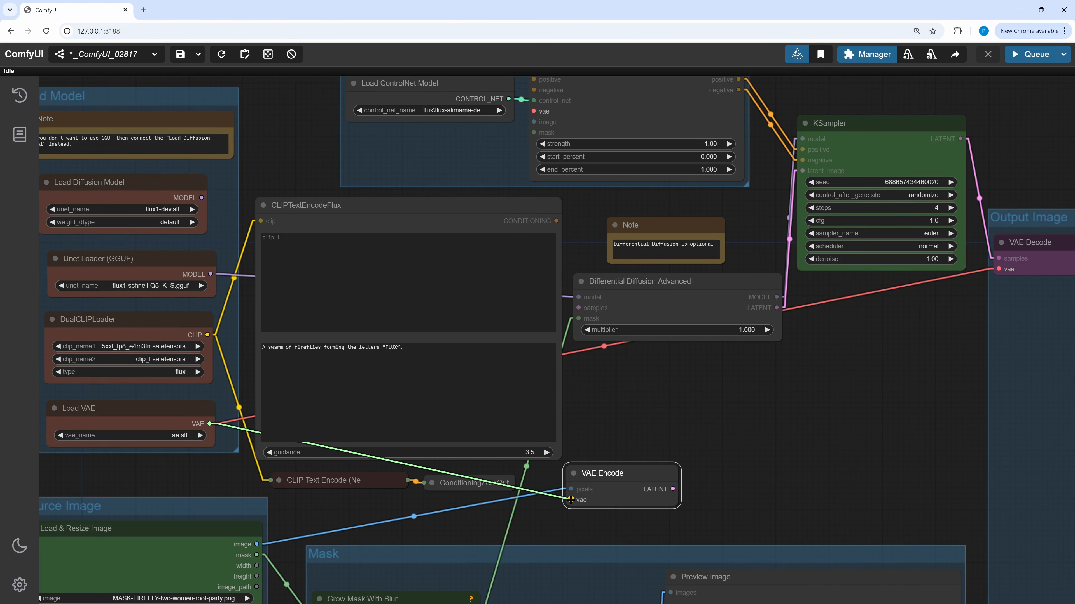
- Add a Set Latent Noise Mask node
{"action": "left_click_drag", "start_coordinate": [673, 489], "coordinate": [720, 455]}
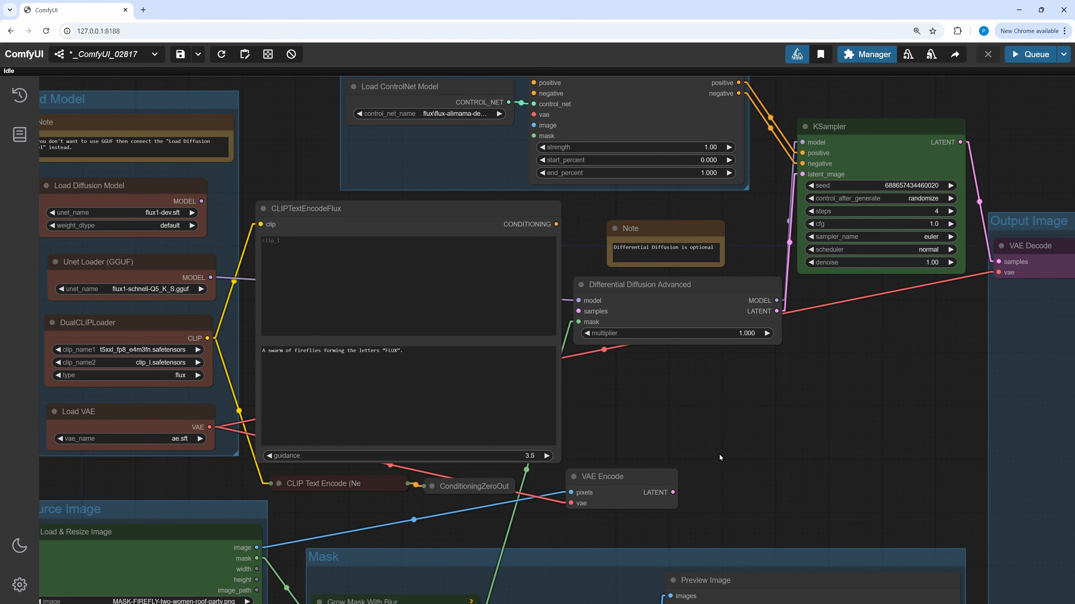
{"action": "double_click", "coordinate": [713, 436]}
{"action": "type", "text": "set "}
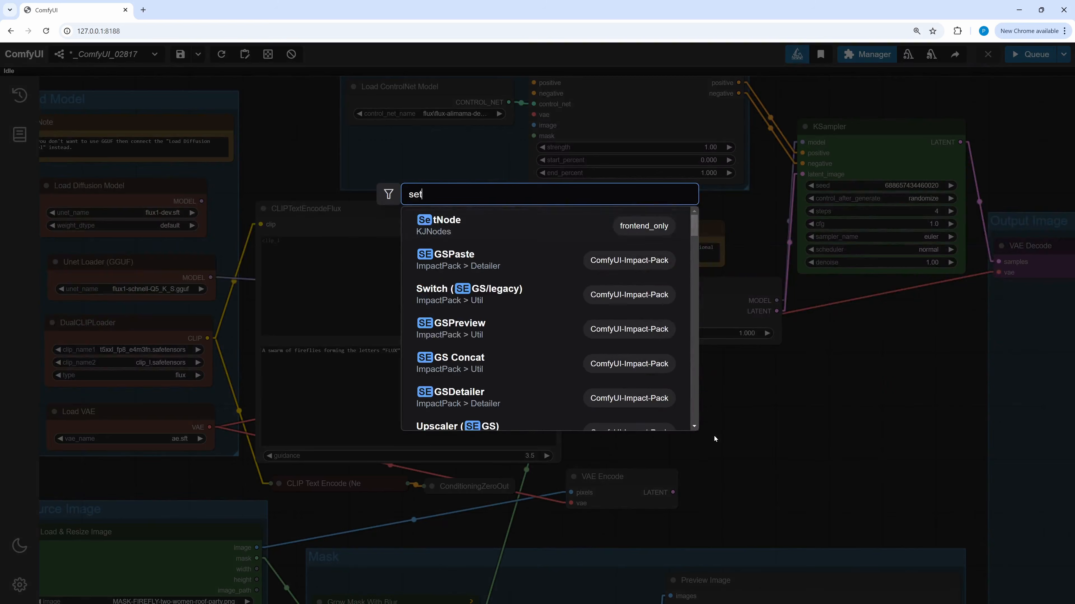
{"action": "type", "text": "lat"}
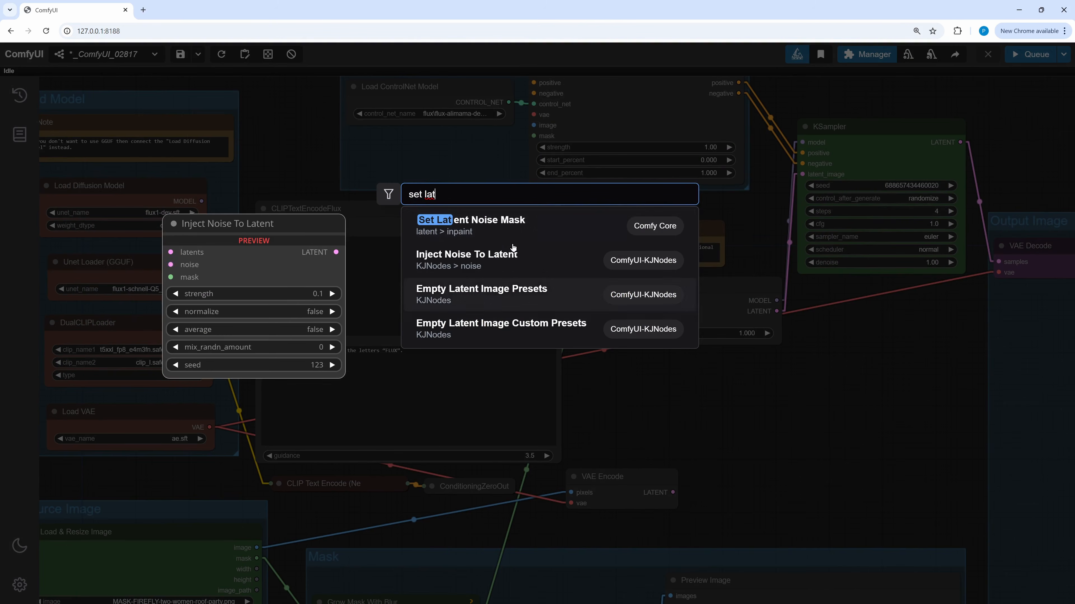
{"action": "left_click", "coordinate": [499, 228]}
- Wire VAE Encode's latent and the blurred mask into Set Latent Noise Mask, and its output into Differential Diffusion Advanced's samples
{"action": "left_click_drag", "start_coordinate": [738, 426], "coordinate": [701, 488]}
{"action": "left_click_drag", "start_coordinate": [832, 488], "coordinate": [579, 311]}
{"action": "left_click_drag", "start_coordinate": [633, 418], "coordinate": [587, 304]}
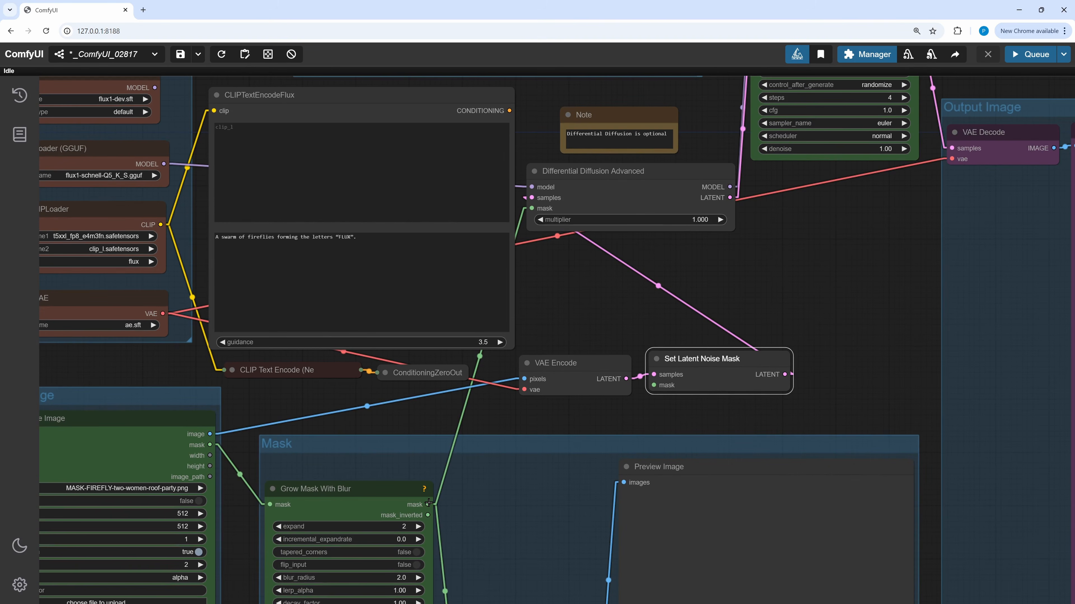
{"action": "left_click_drag", "start_coordinate": [428, 504], "coordinate": [652, 384]}
- Connect the prompt conditioning, zeroed negative, VAE, source image and mask to the AliMama apply node's inputs
{"action": "left_click_drag", "start_coordinate": [627, 328], "coordinate": [761, 554]}
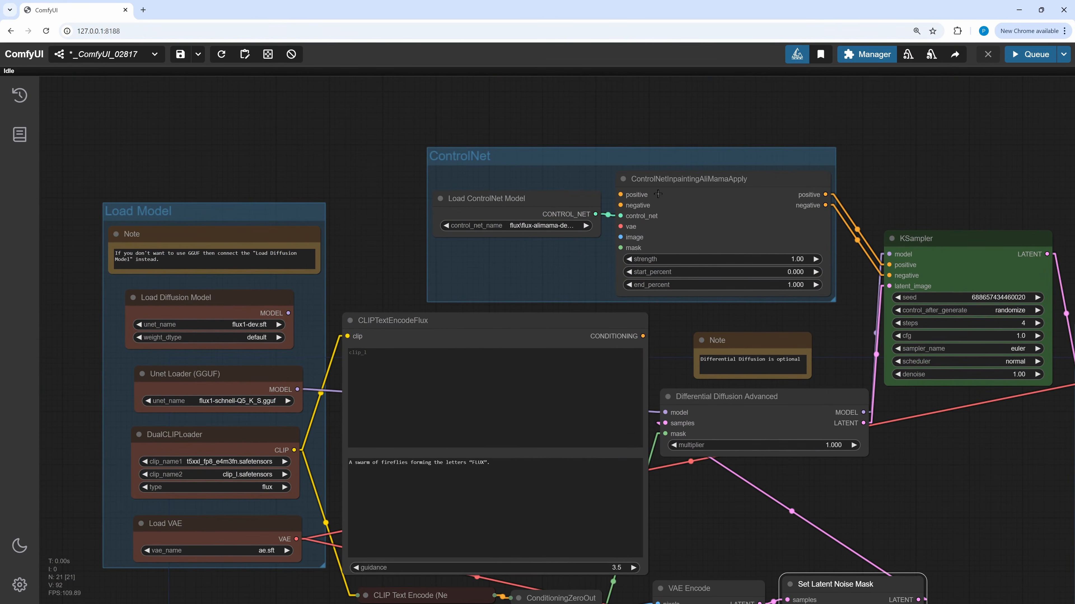
{"action": "left_click_drag", "start_coordinate": [643, 338], "coordinate": [621, 195]}
{"action": "left_click_drag", "start_coordinate": [660, 354], "coordinate": [609, 288]}
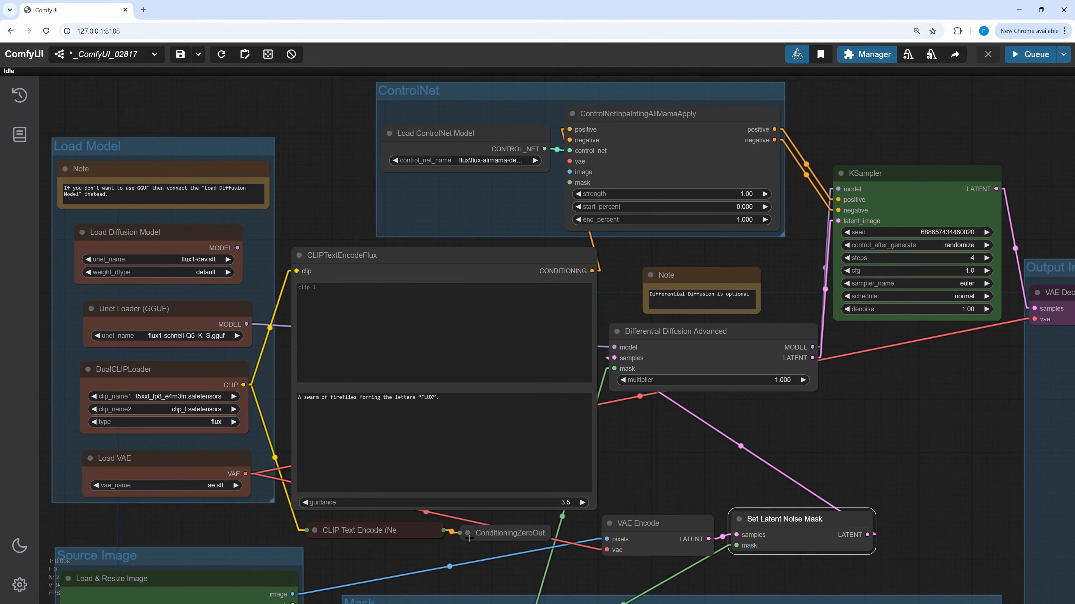
{"action": "left_click", "coordinate": [565, 547]}
{"action": "left_click_drag", "start_coordinate": [566, 548], "coordinate": [569, 140]}
{"action": "left_click", "coordinate": [466, 535]}
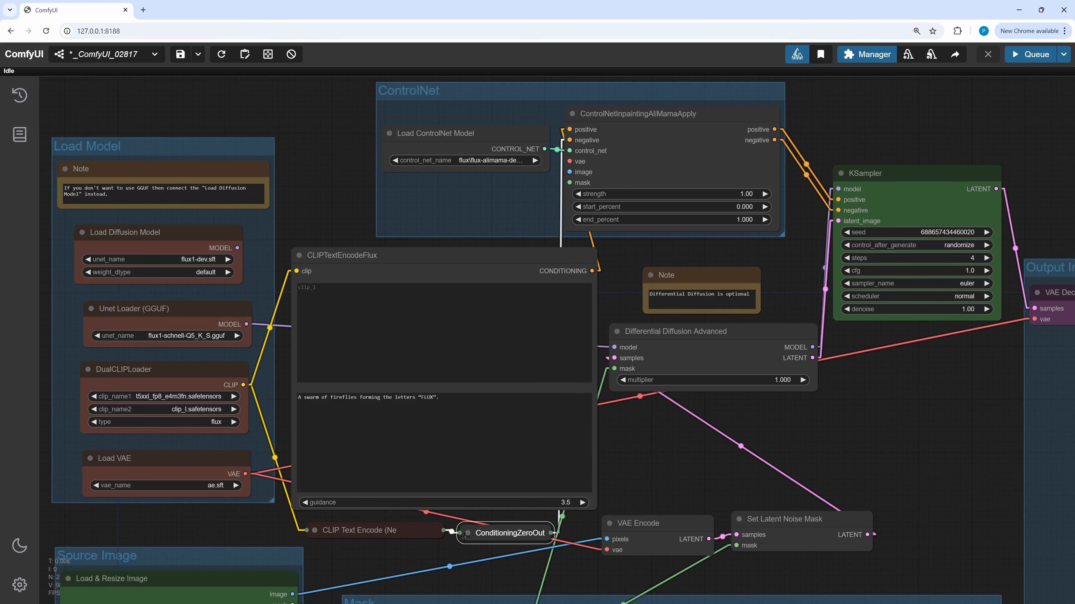
{"action": "left_click_drag", "start_coordinate": [245, 474], "coordinate": [569, 162]}
{"action": "scroll", "coordinate": [307, 520], "scroll_direction": "down", "scroll_amount": 3}
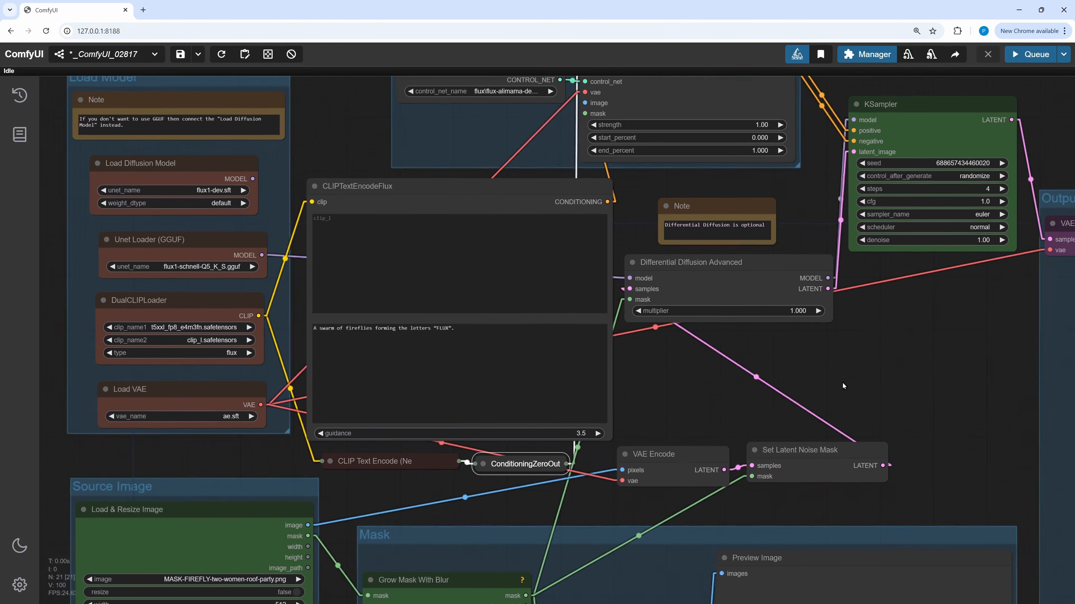
{"action": "left_click_drag", "start_coordinate": [307, 520], "coordinate": [583, 97]}
- Set the ControlNet apply node's strength to 0.50
{"action": "left_click_drag", "start_coordinate": [986, 393], "coordinate": [898, 352]}
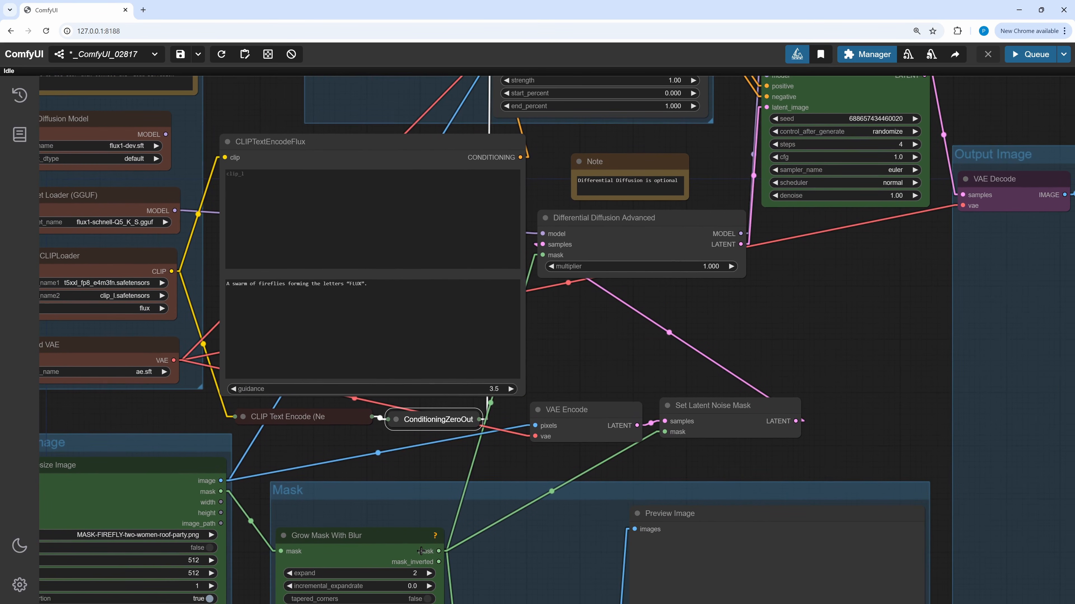
{"action": "scroll", "coordinate": [899, 353], "scroll_direction": "up", "scroll_amount": 1}
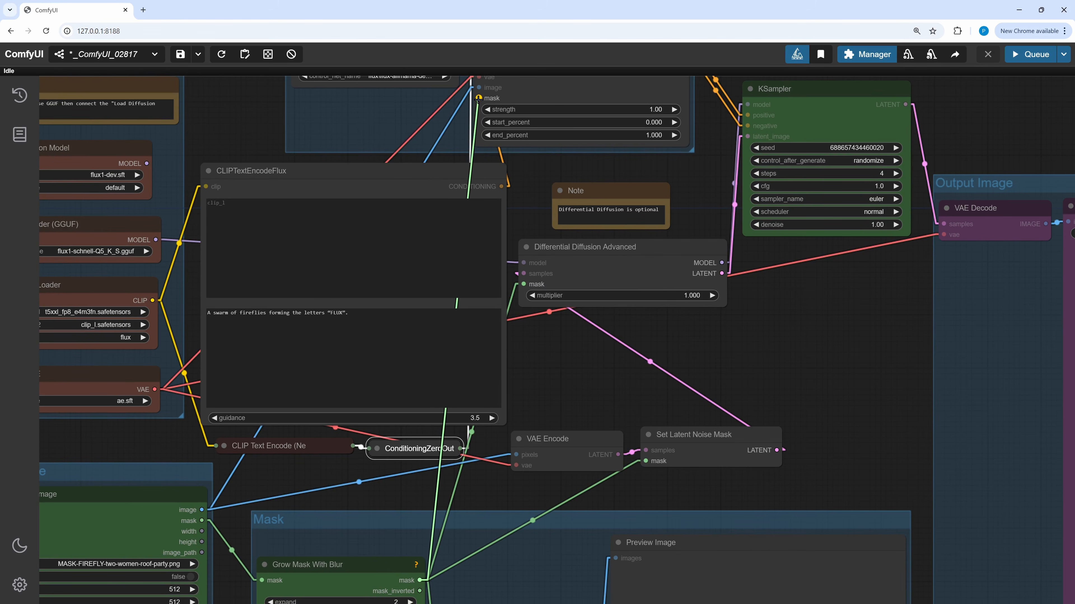
{"action": "scroll", "coordinate": [771, 429], "scroll_direction": "up", "scroll_amount": 3}
{"action": "left_click_drag", "start_coordinate": [771, 429], "coordinate": [791, 444]}
{"action": "scroll", "coordinate": [732, 271], "scroll_direction": "up", "scroll_amount": 1}
{"action": "left_click_drag", "start_coordinate": [739, 268], "coordinate": [662, 352]}
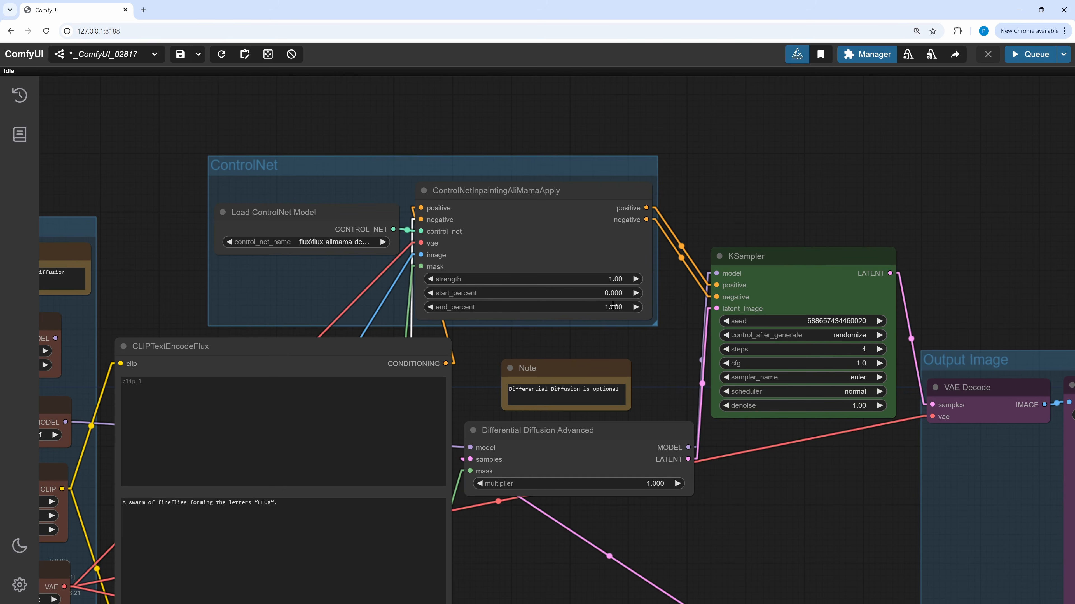
{"action": "left_click", "coordinate": [617, 278]}
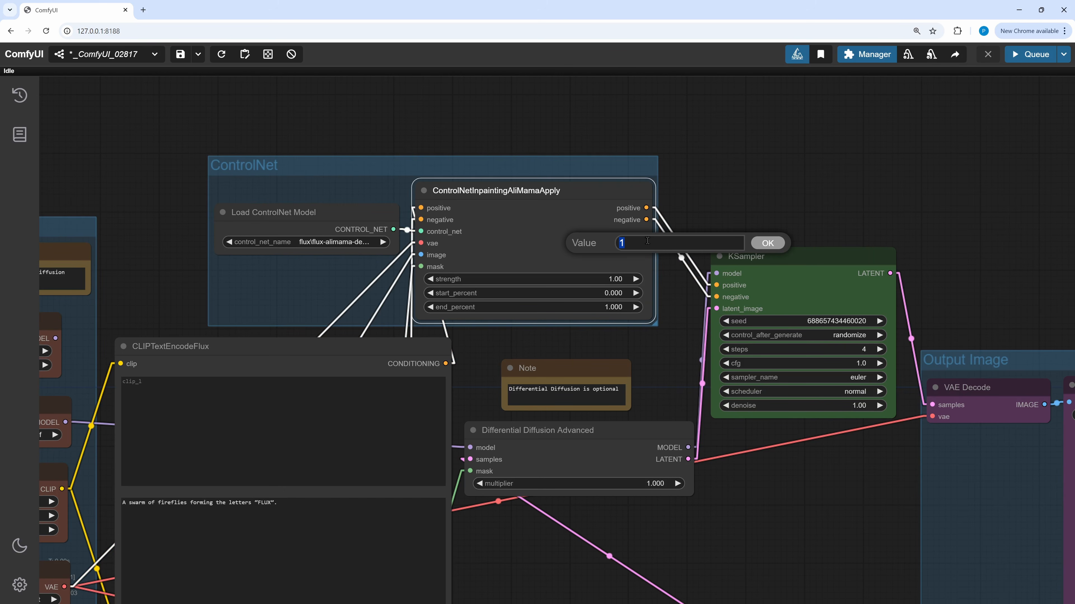
{"action": "key", "text": "Return"}
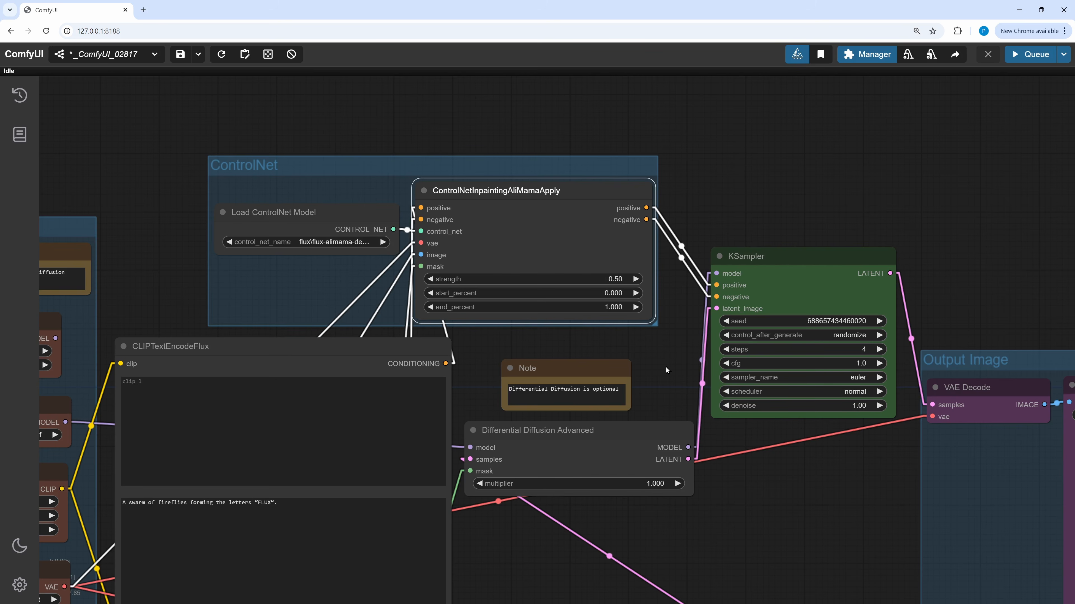
- Queue the ControlNet inpainting workflow
{"action": "scroll", "coordinate": [666, 367], "scroll_direction": "down", "scroll_amount": 5}
{"action": "key", "text": "ctrl+Return"}
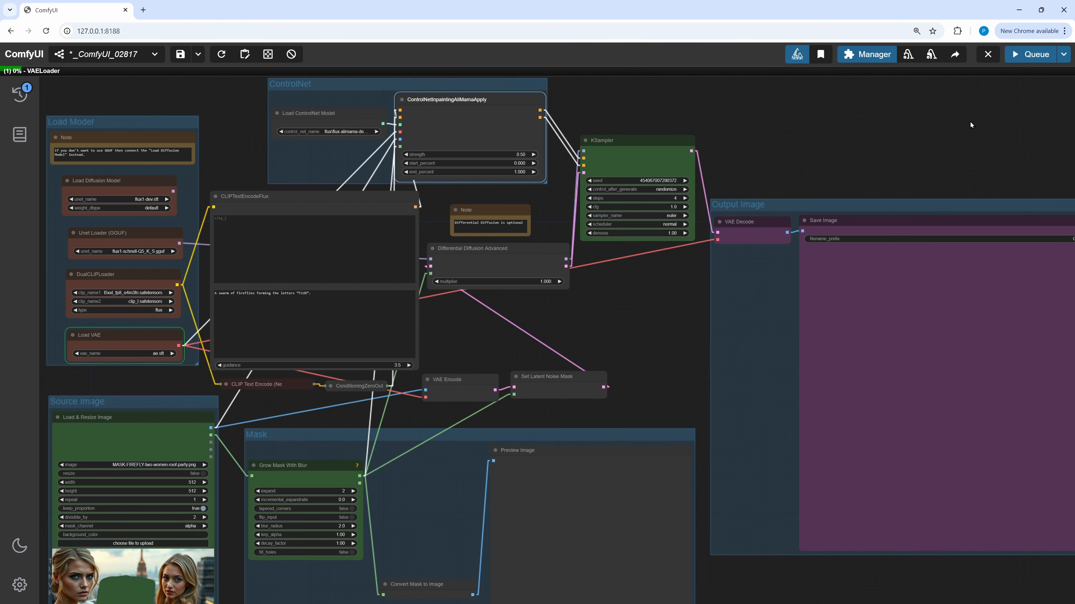